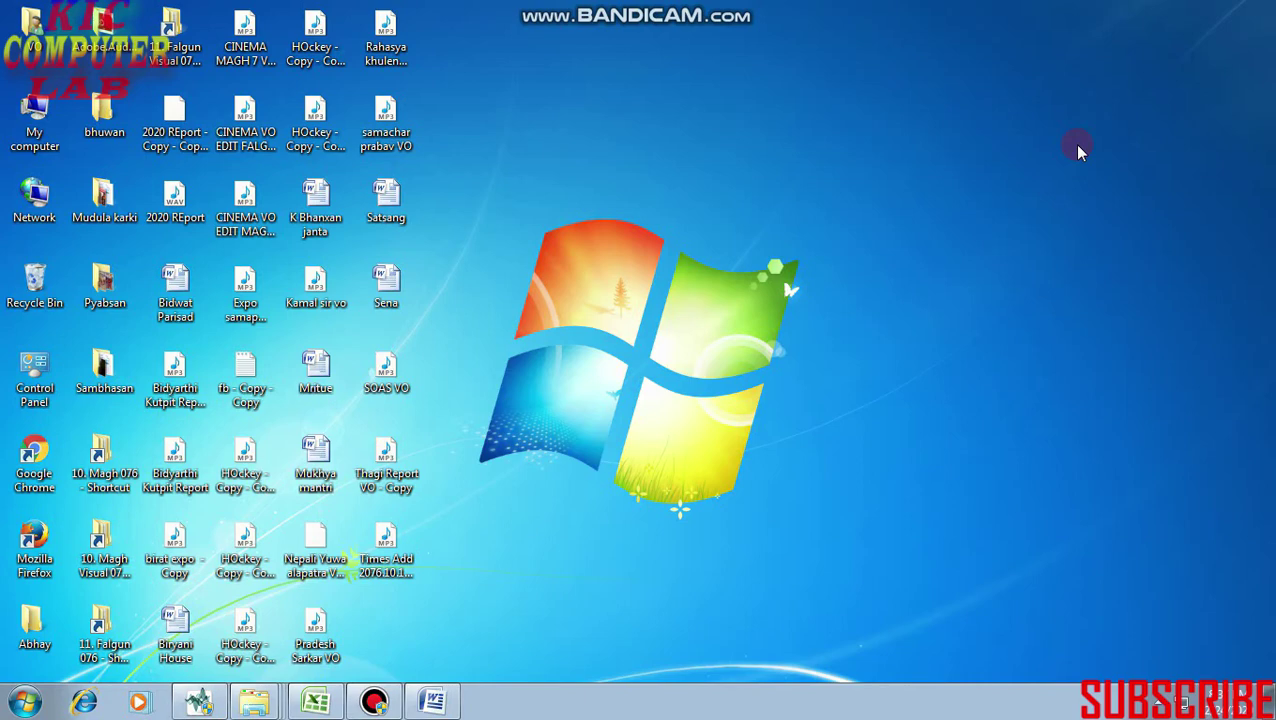
# Bring the Word notes forward and add a period after S in the S. No field
pyautogui.click(433, 701)
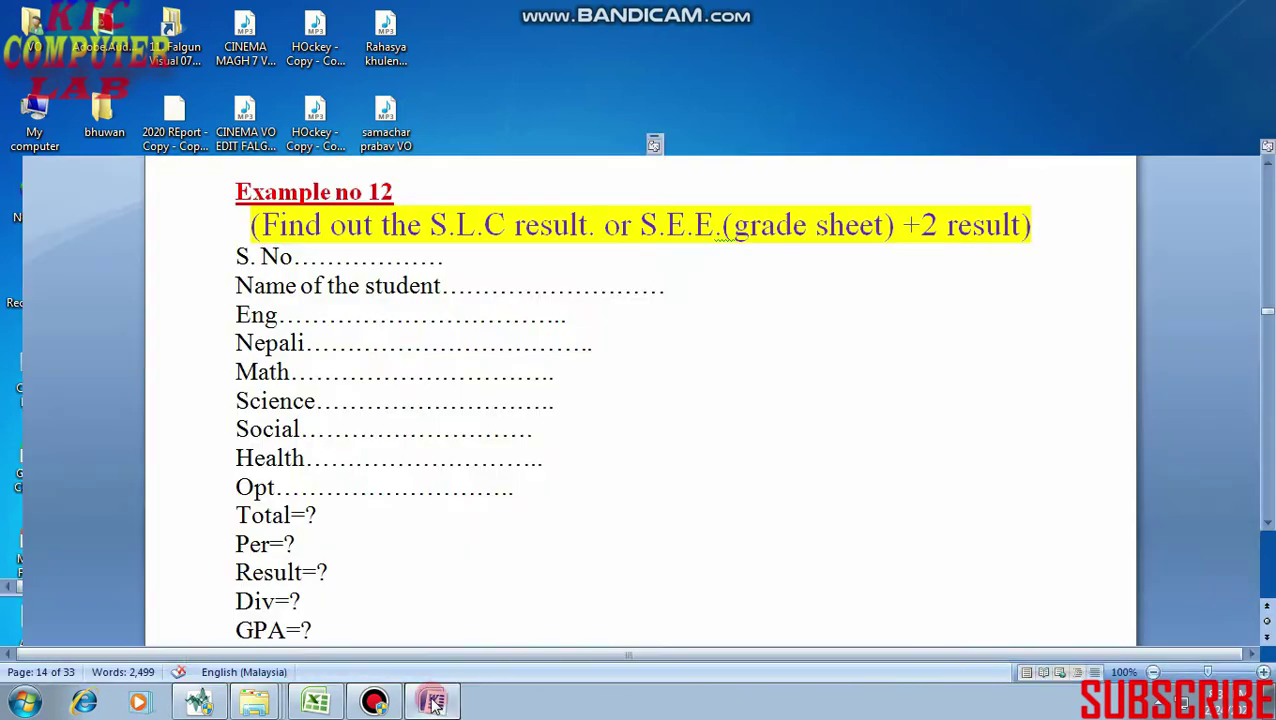
pyautogui.click(240, 230)
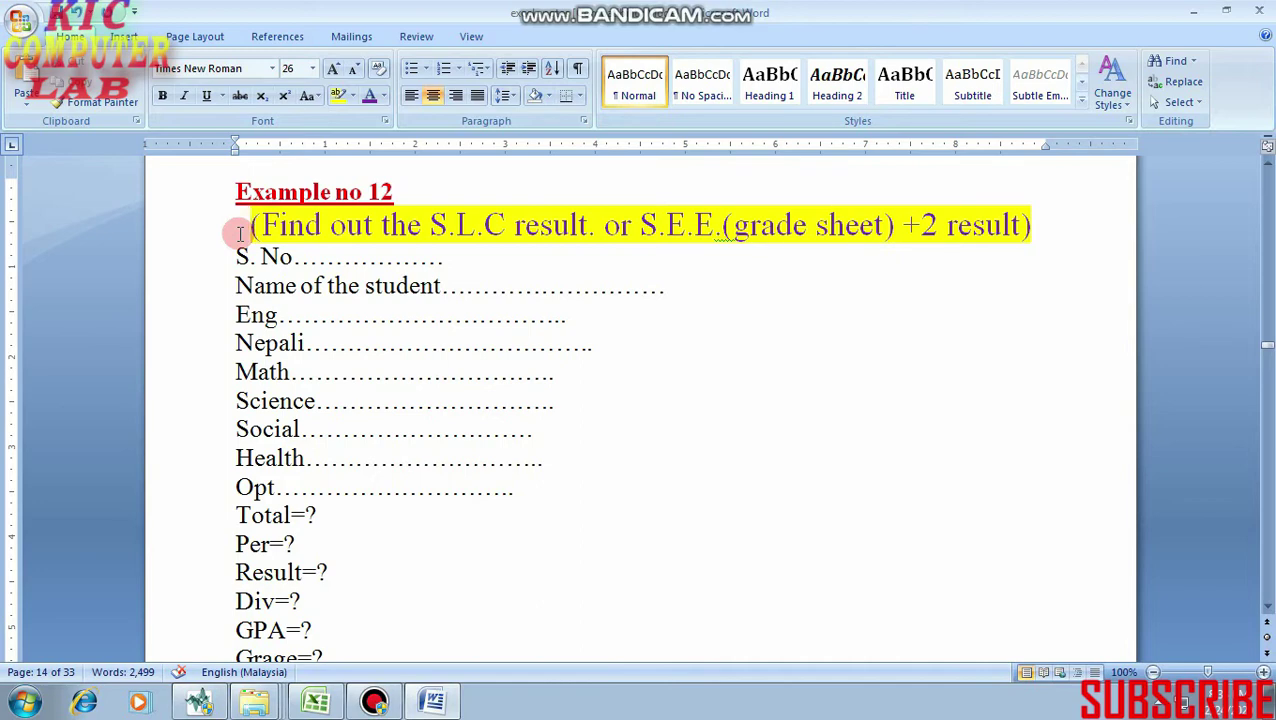
pyautogui.click(250, 258)
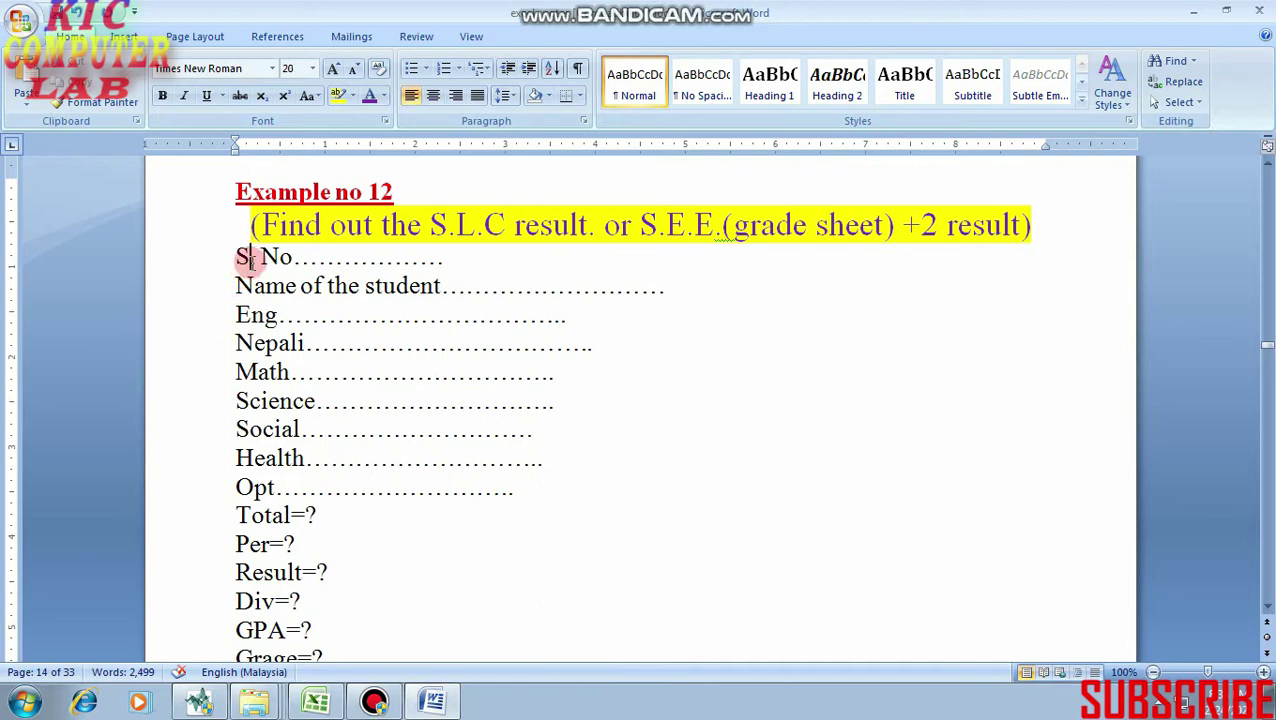
pyautogui.write('.')
pyautogui.click(317, 257)
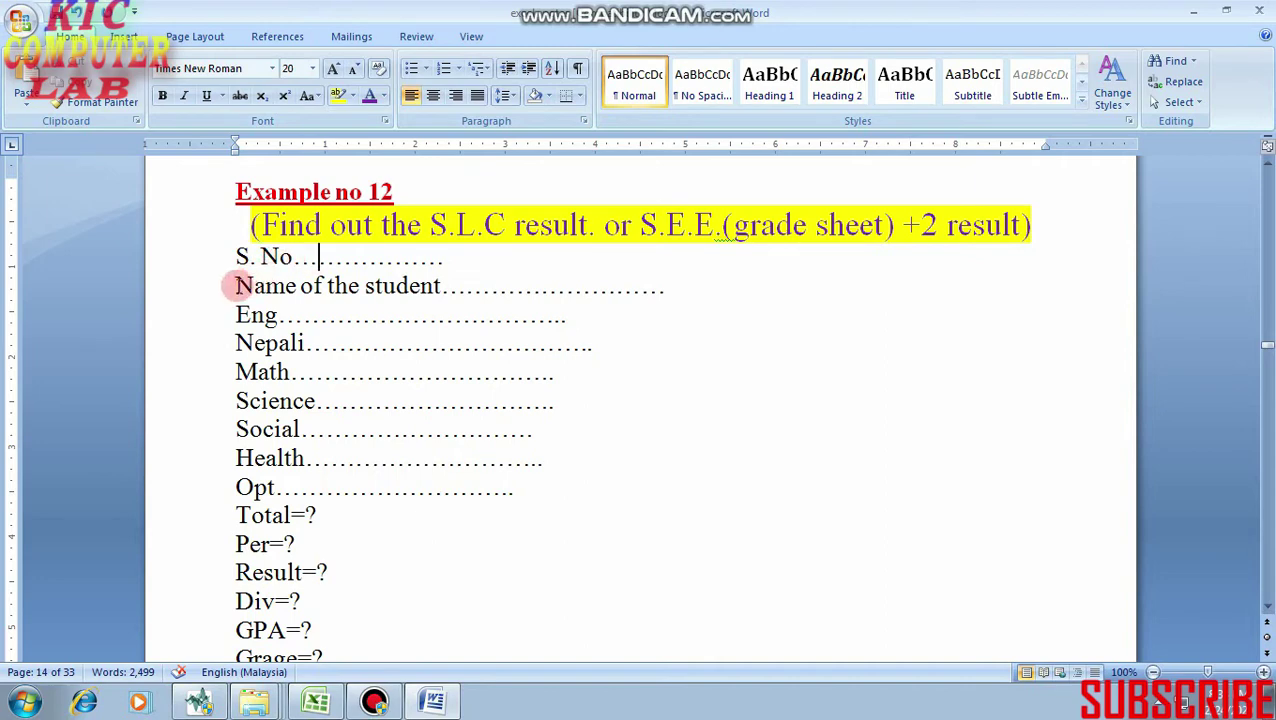
pyautogui.click(443, 287)
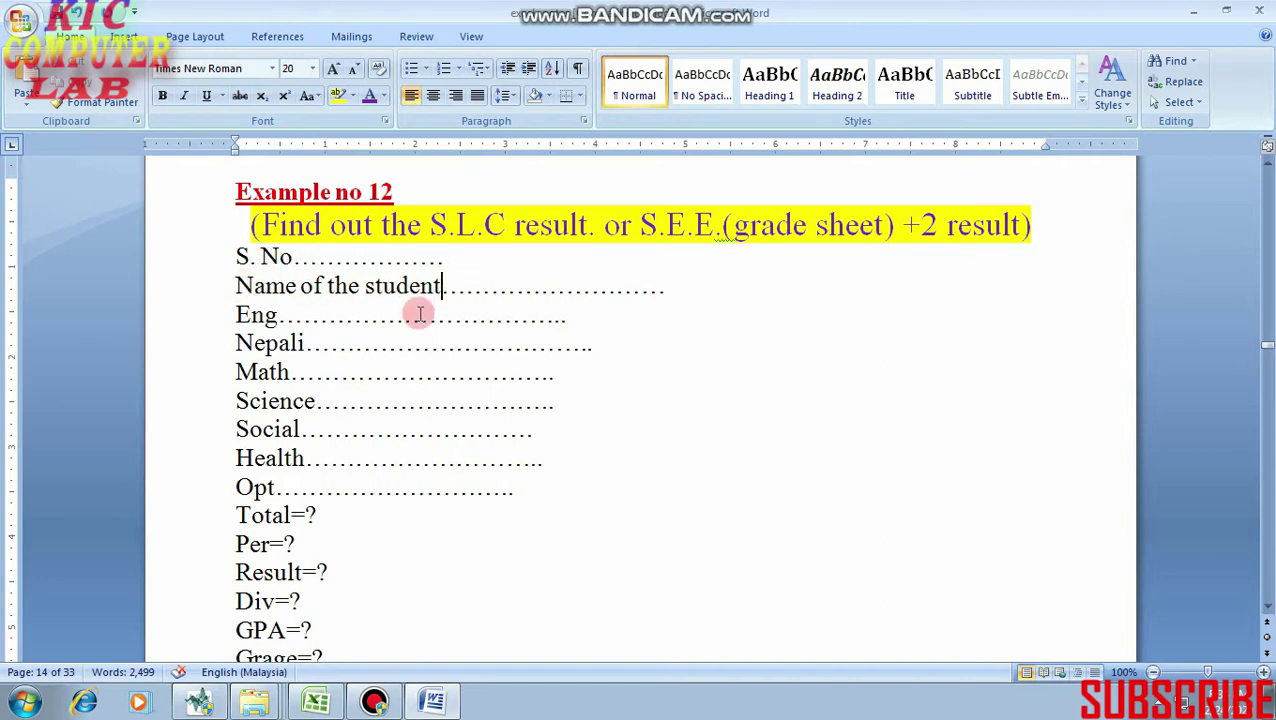
pyautogui.click(238, 260)
pyautogui.click(316, 256)
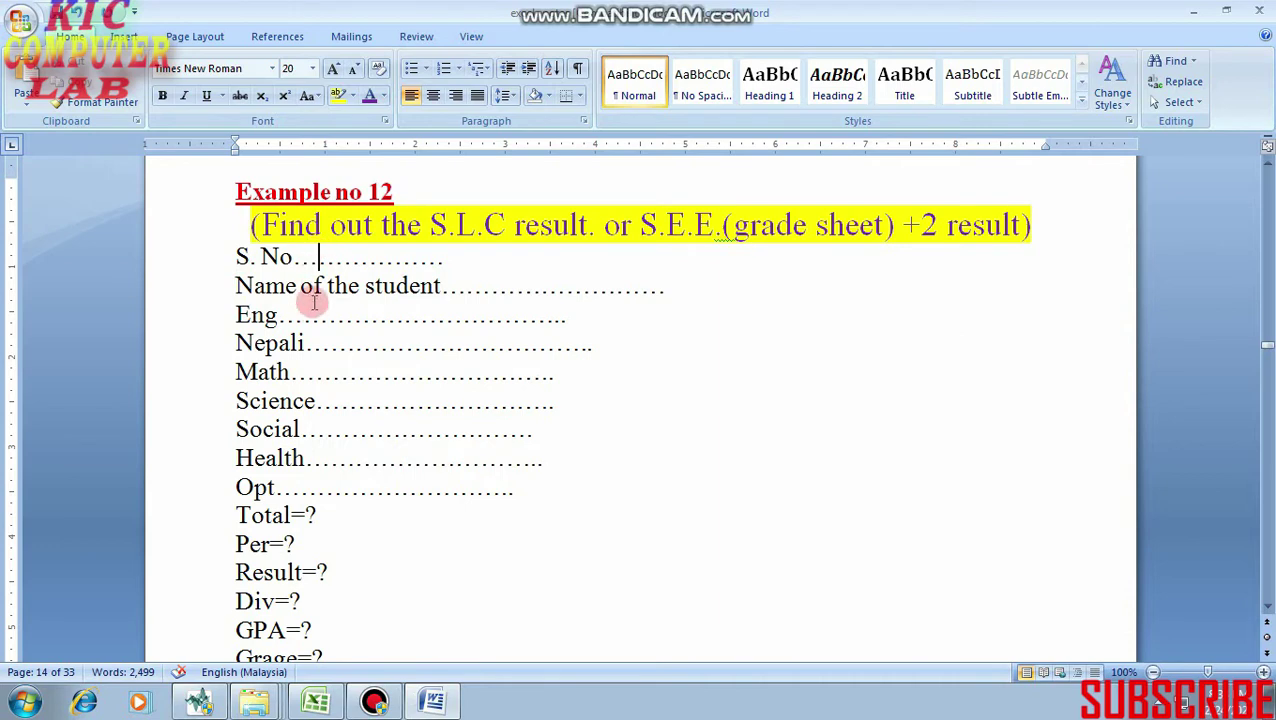
# Review the Name, Eng, Nepali, Math, Social, Per=?, Result=? and Div=? field lines
pyautogui.click(492, 287)
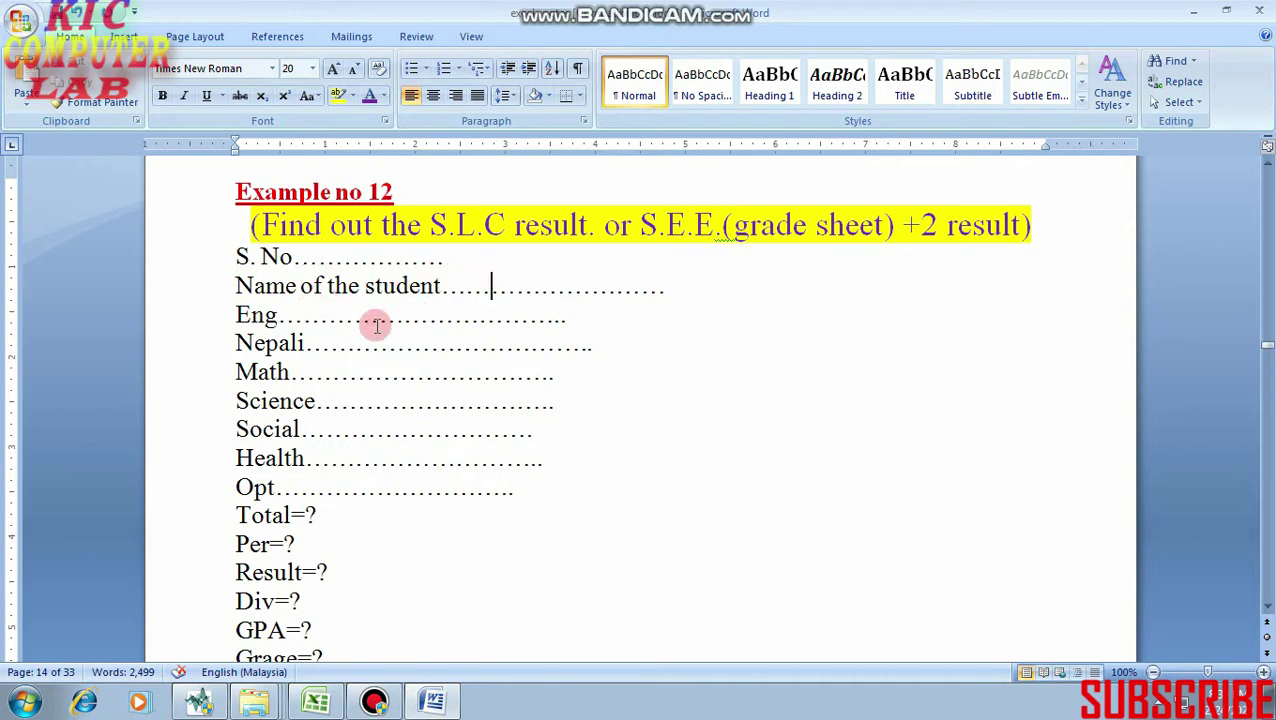
pyautogui.click(278, 315)
pyautogui.click(330, 343)
pyautogui.click(291, 372)
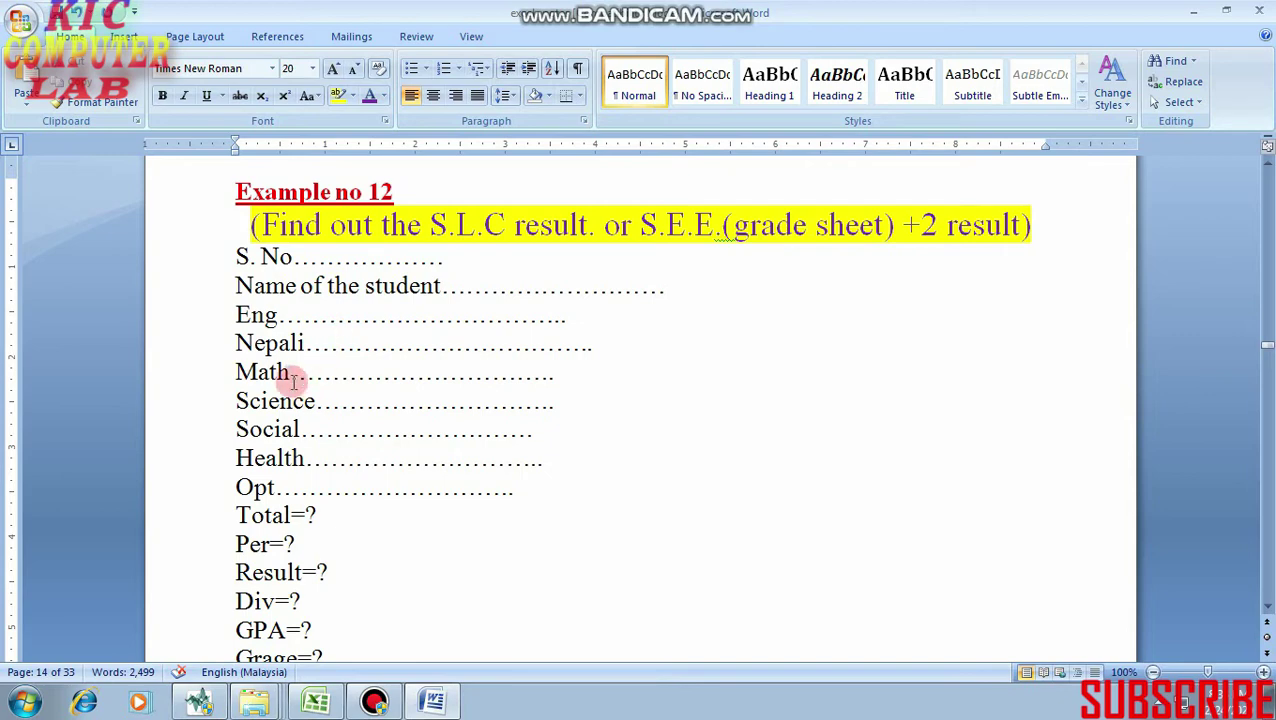
pyautogui.click(375, 424)
pyautogui.scroll(-1, 365, 430)
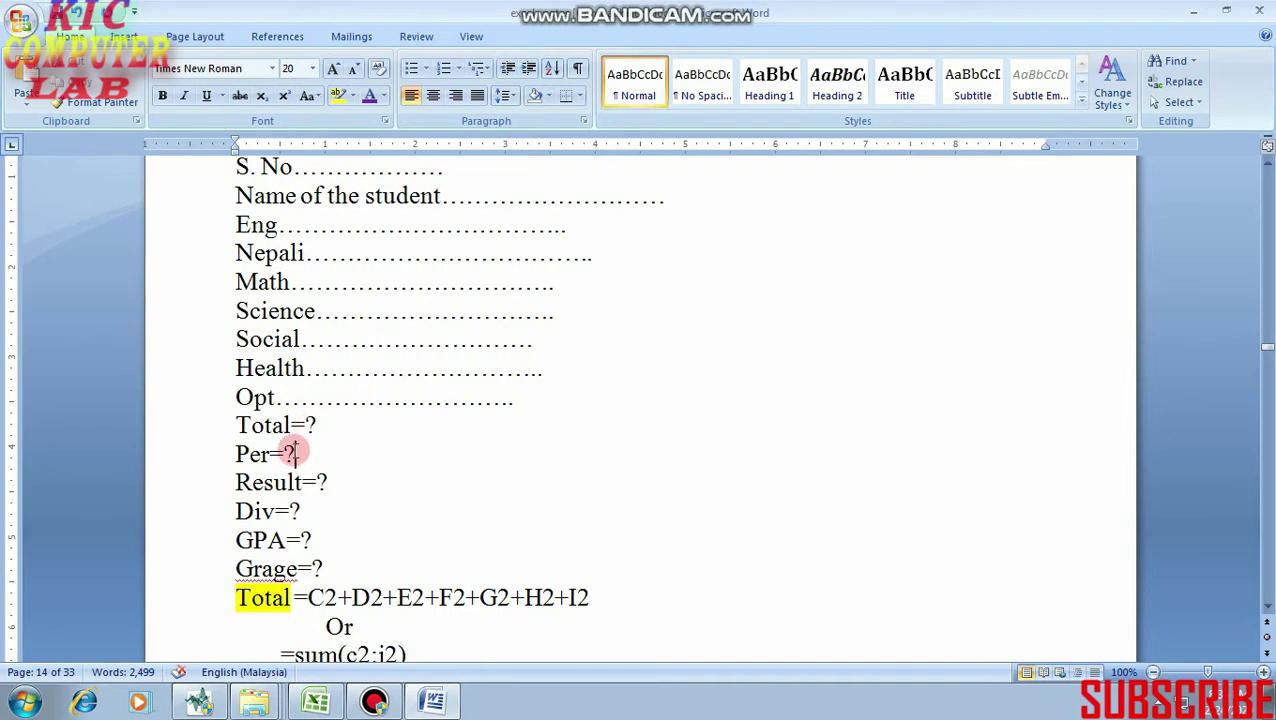
pyautogui.click(296, 453)
pyautogui.click(341, 480)
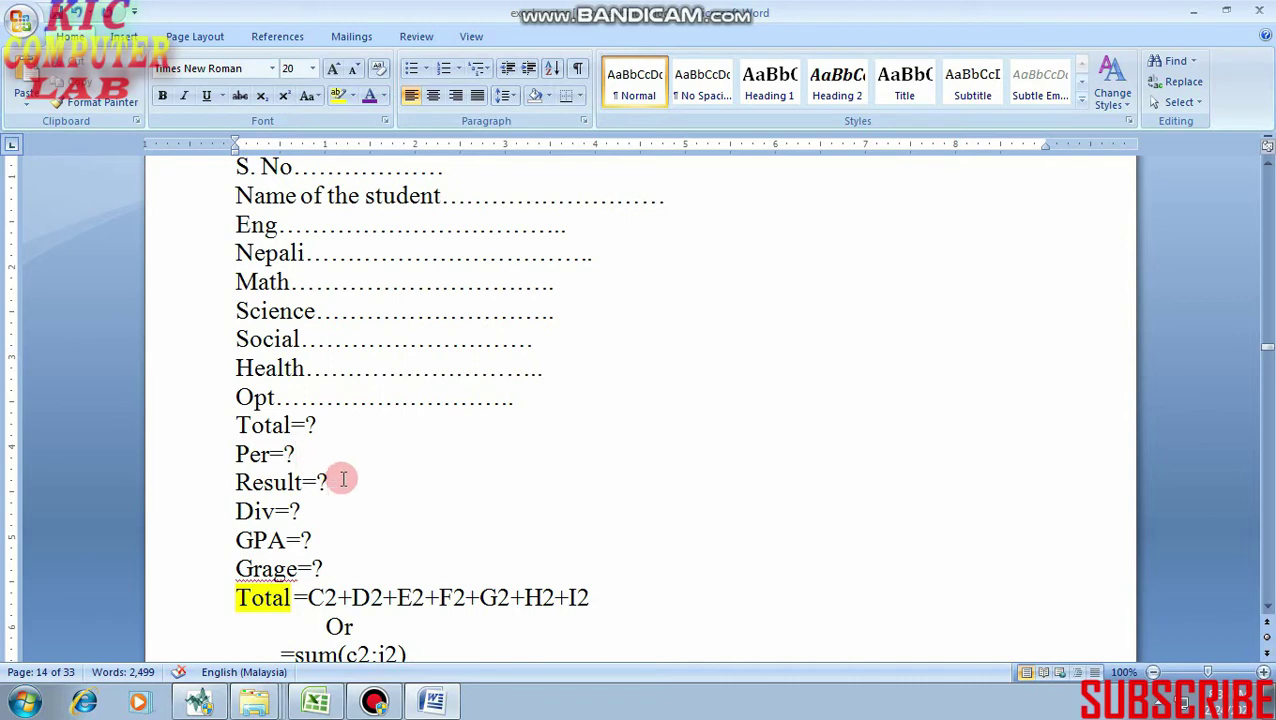
pyautogui.click(306, 510)
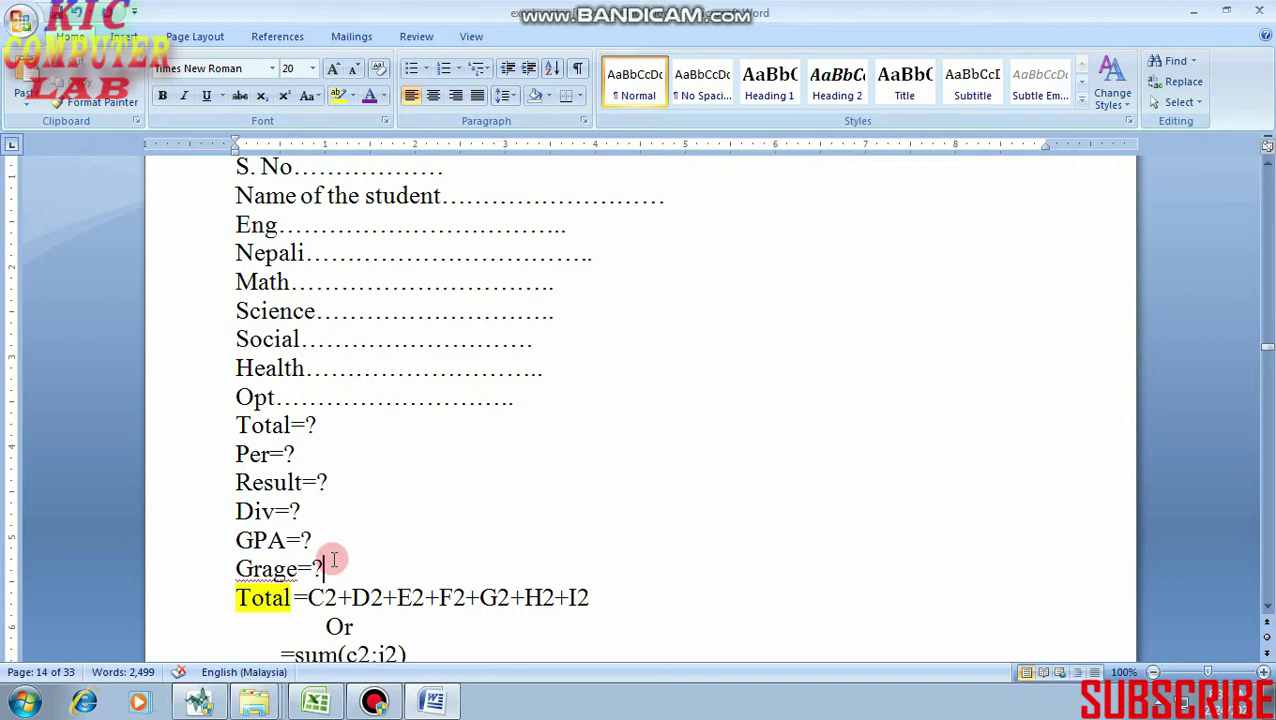
# Add a new line reading Remark=? directly below Grage=?
pyautogui.click(334, 560)
pyautogui.press('Return')
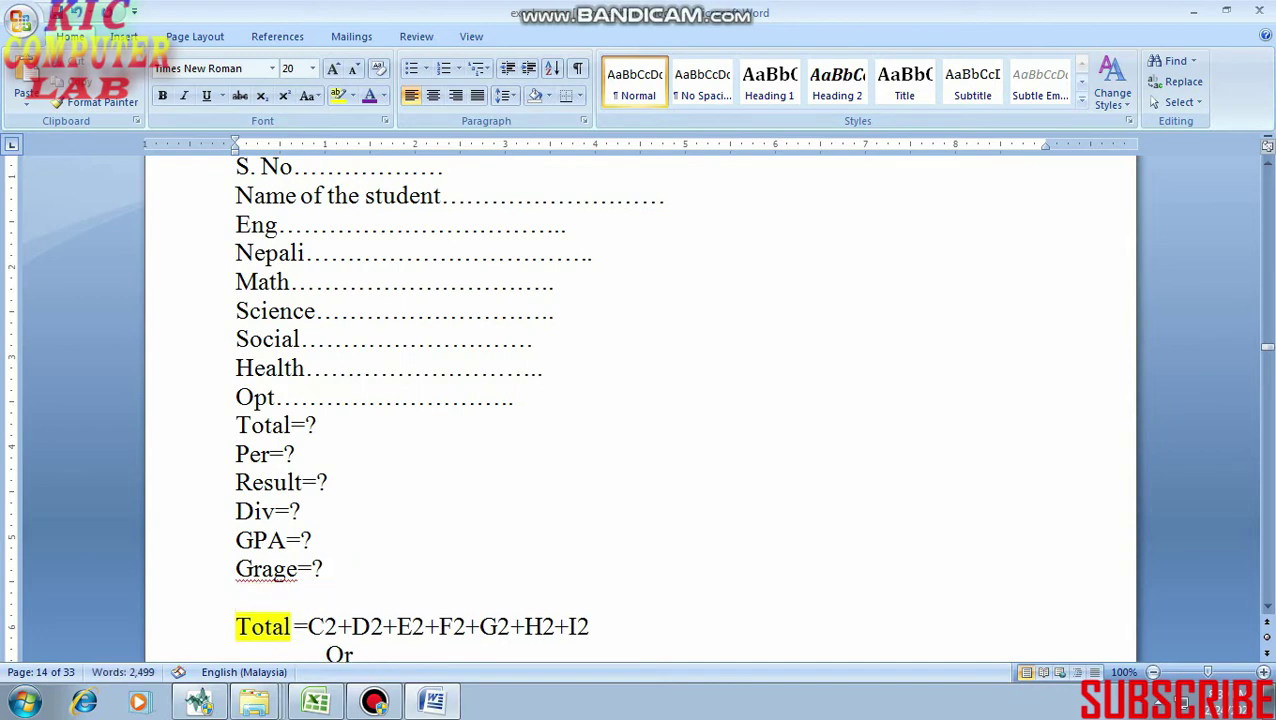
pyautogui.write('Re')
pyautogui.write('mark')
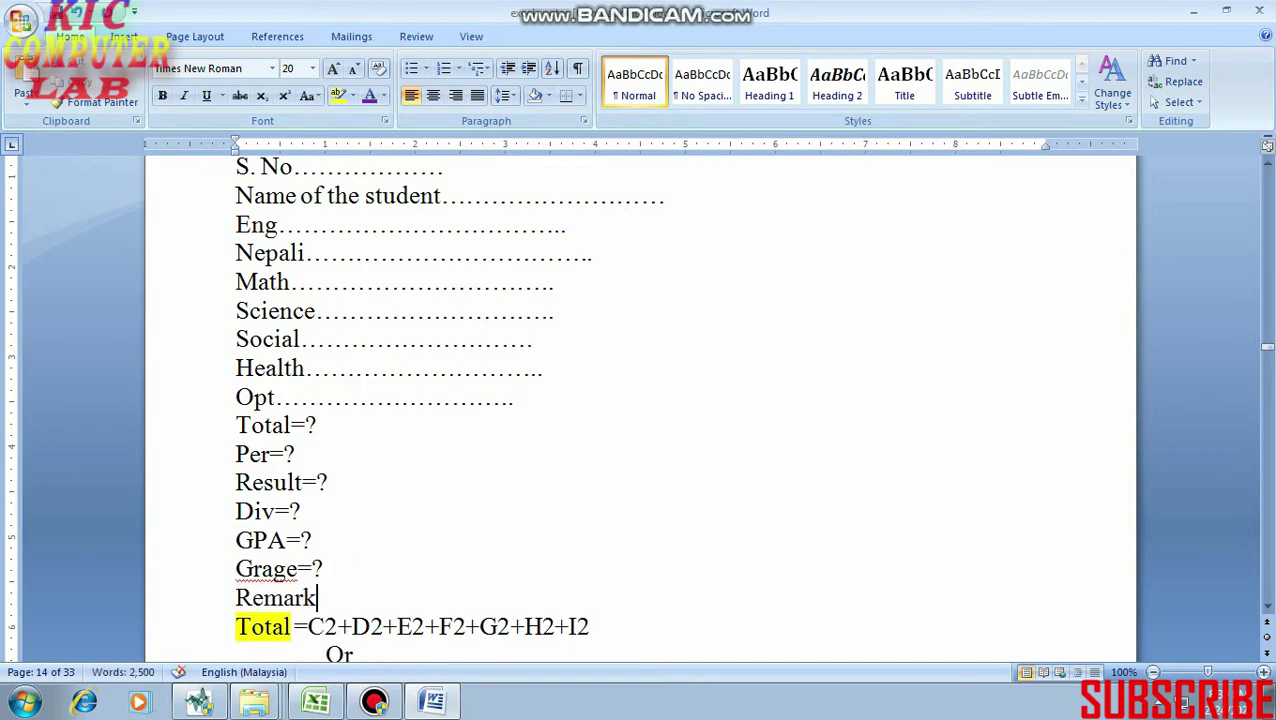
pyautogui.write('=')
pyautogui.write('?')
# Review the Total formula and its =sum(c2:i2) alternative further down the notes
pyautogui.scroll(1, 338, 497)
pyautogui.scroll(-1, 338, 497)
pyautogui.scroll(-2, 338, 497)
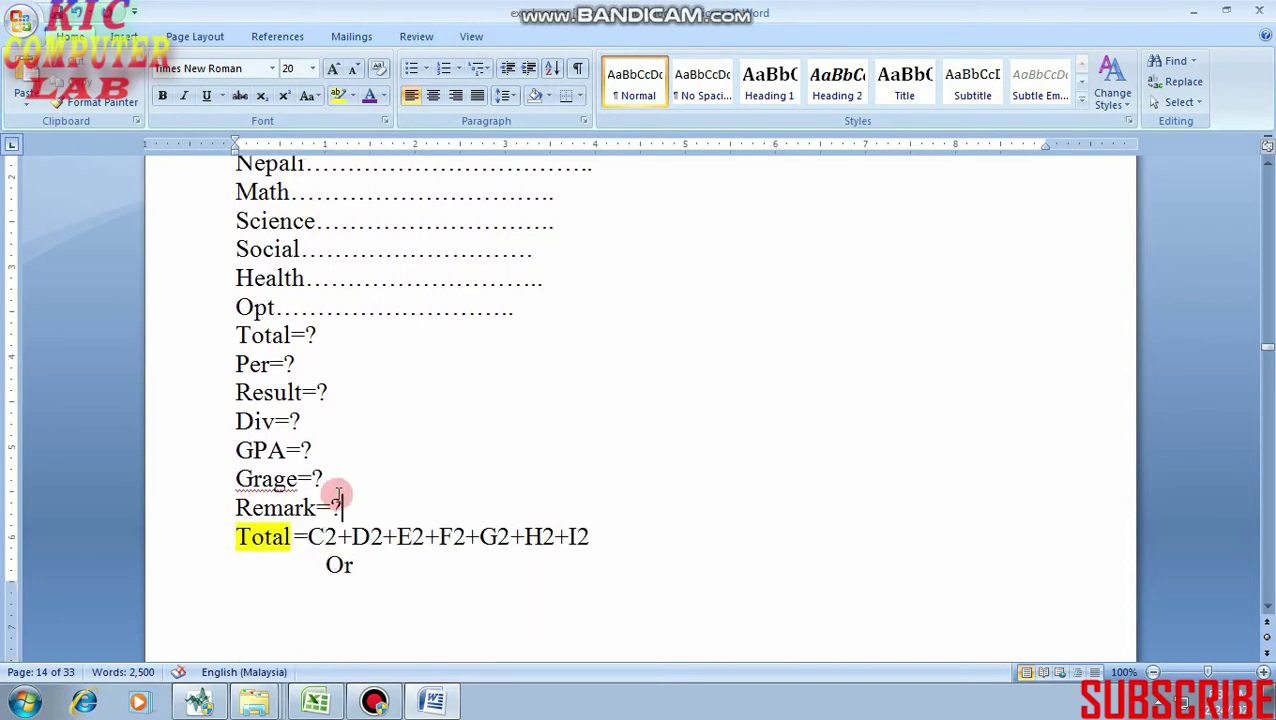
pyautogui.scroll(-1, 338, 497)
pyautogui.click(307, 446)
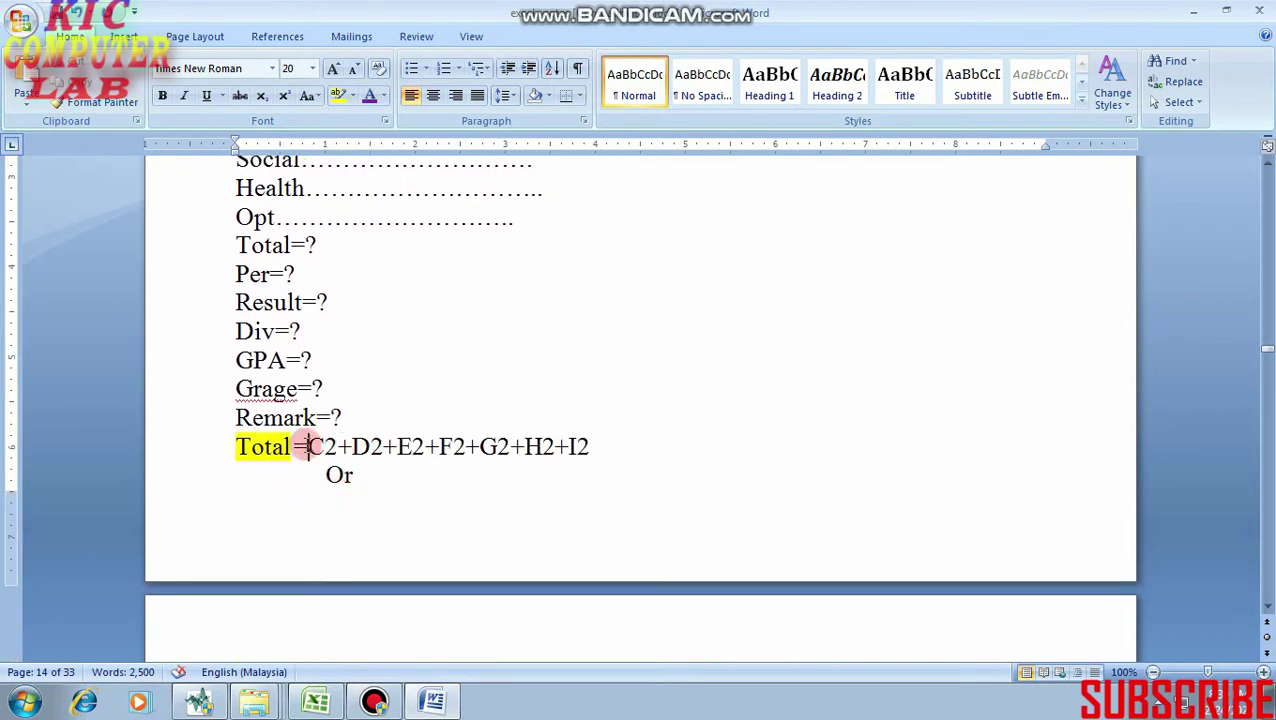
pyautogui.scroll(3, 360, 405)
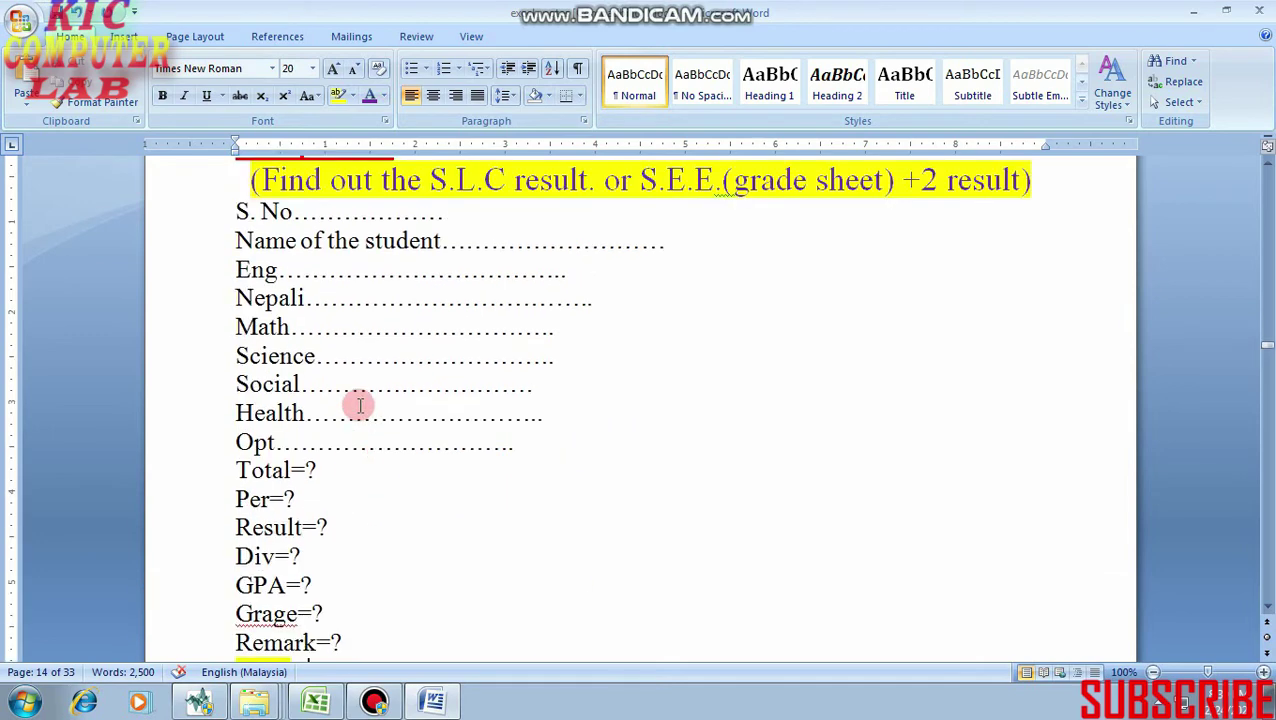
pyautogui.scroll(-1, 373, 538)
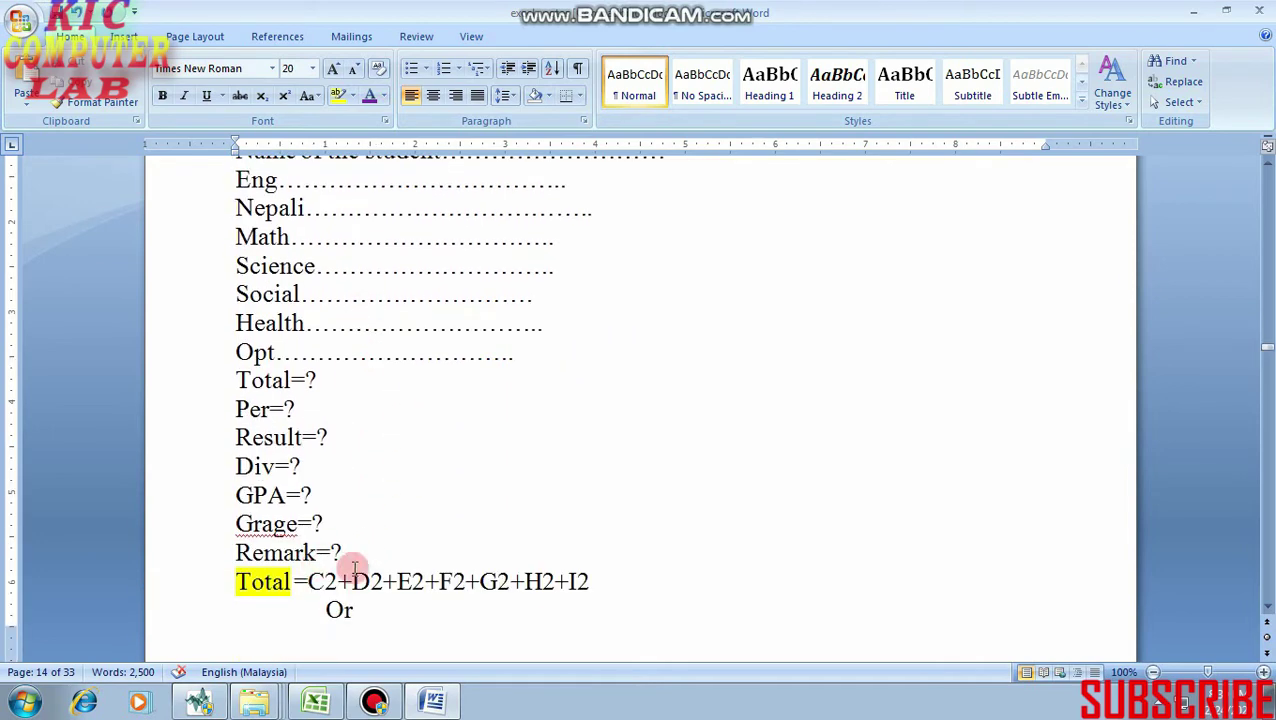
pyautogui.scroll(-1, 380, 568)
pyautogui.scroll(-1, 419, 558)
pyautogui.scroll(-1, 419, 558)
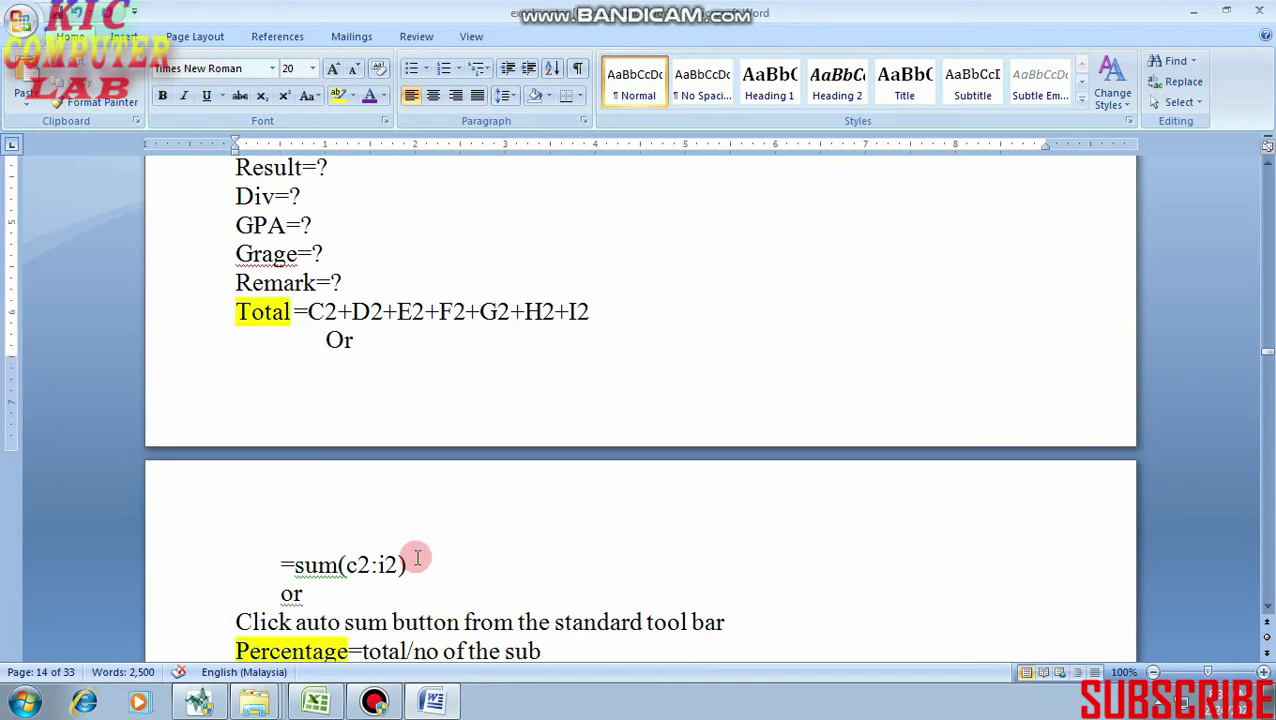
pyautogui.scroll(-2, 418, 558)
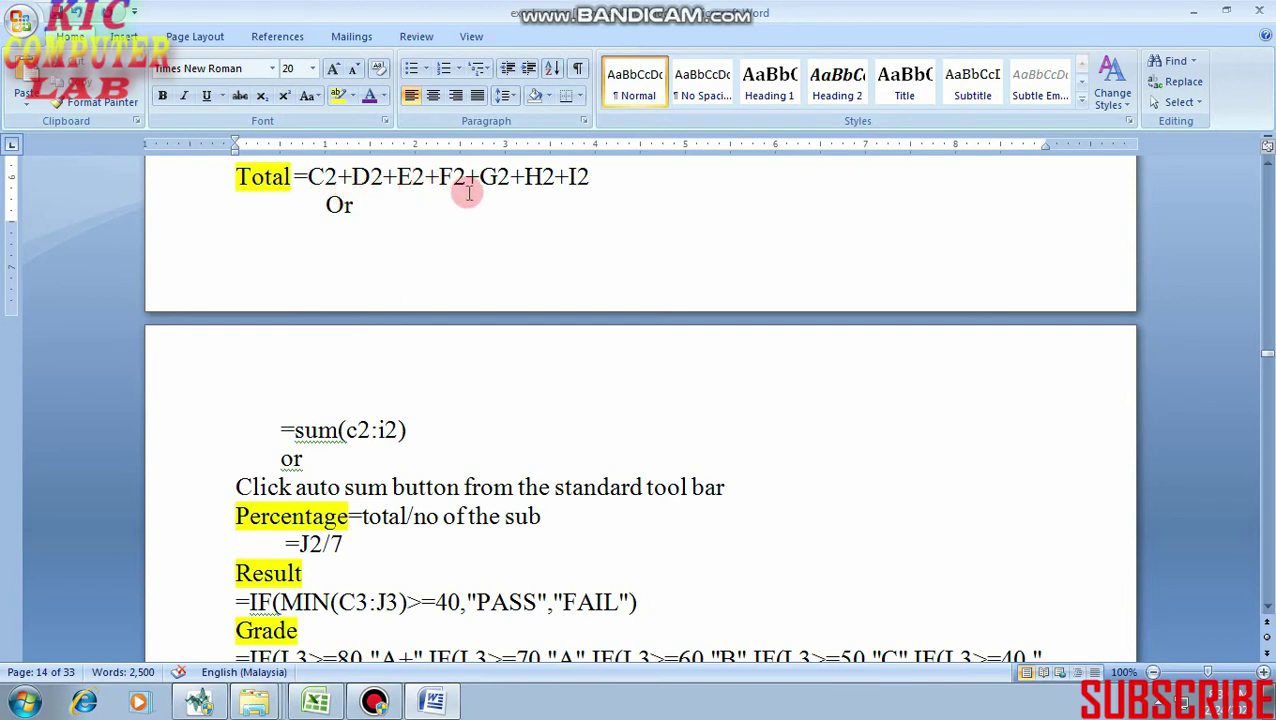
pyautogui.click(274, 430)
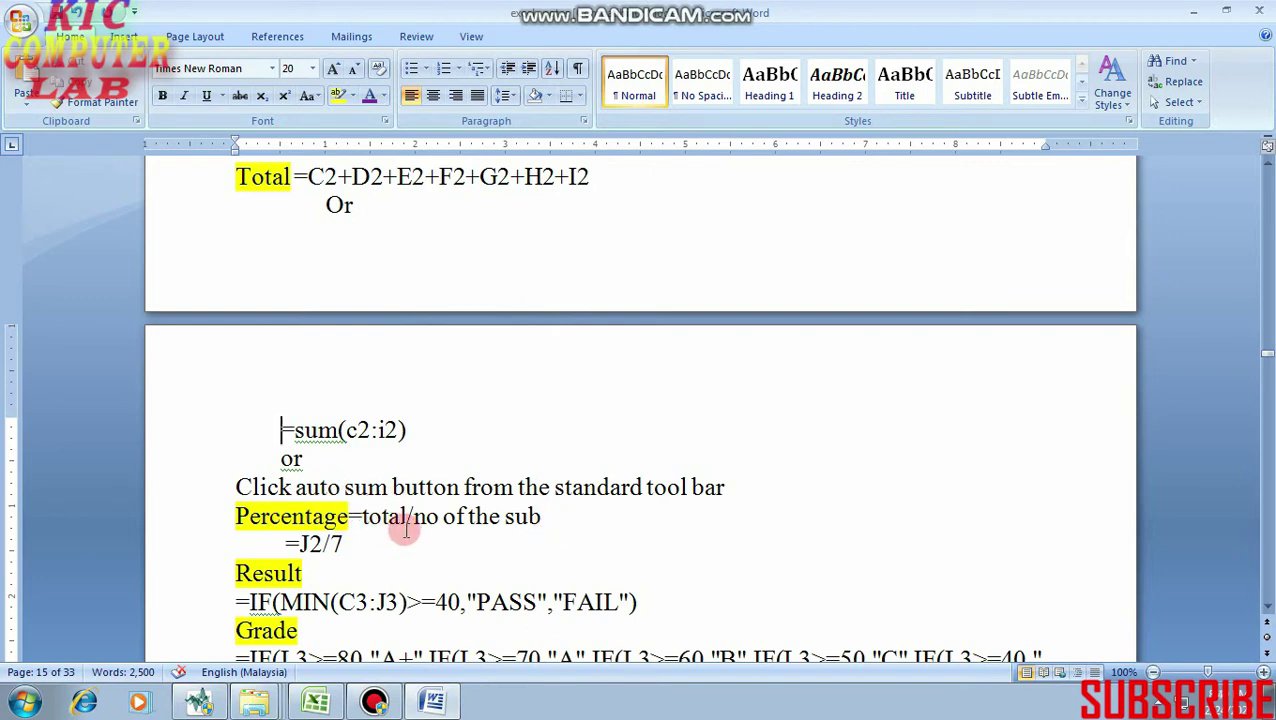
pyautogui.scroll(3, 406, 530)
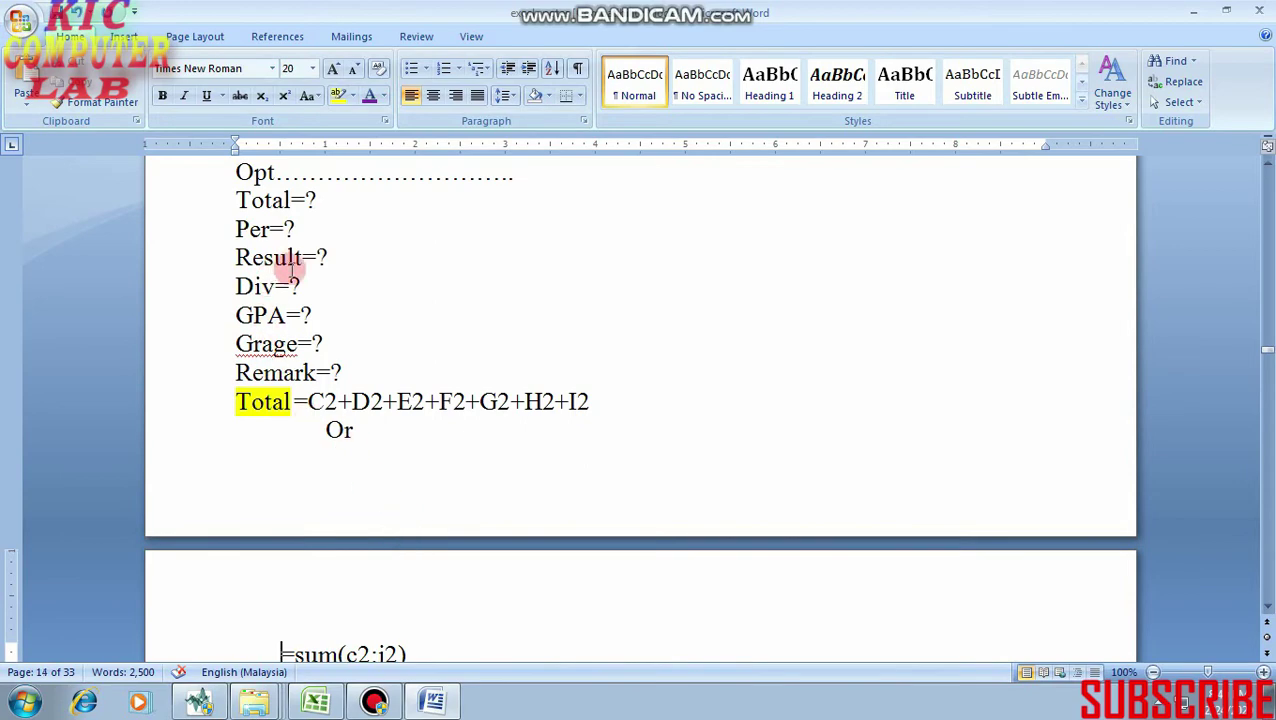
pyautogui.scroll(-3, 390, 370)
pyautogui.scroll(-1, 397, 381)
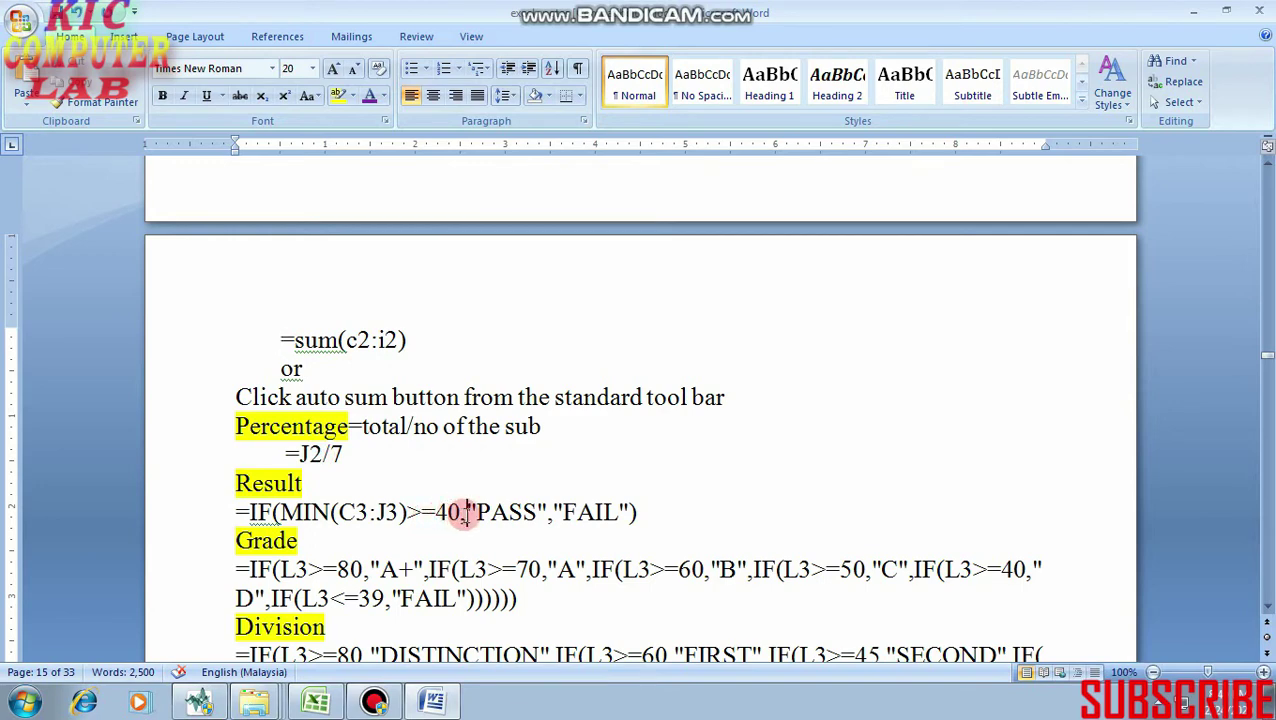
pyautogui.click(466, 512)
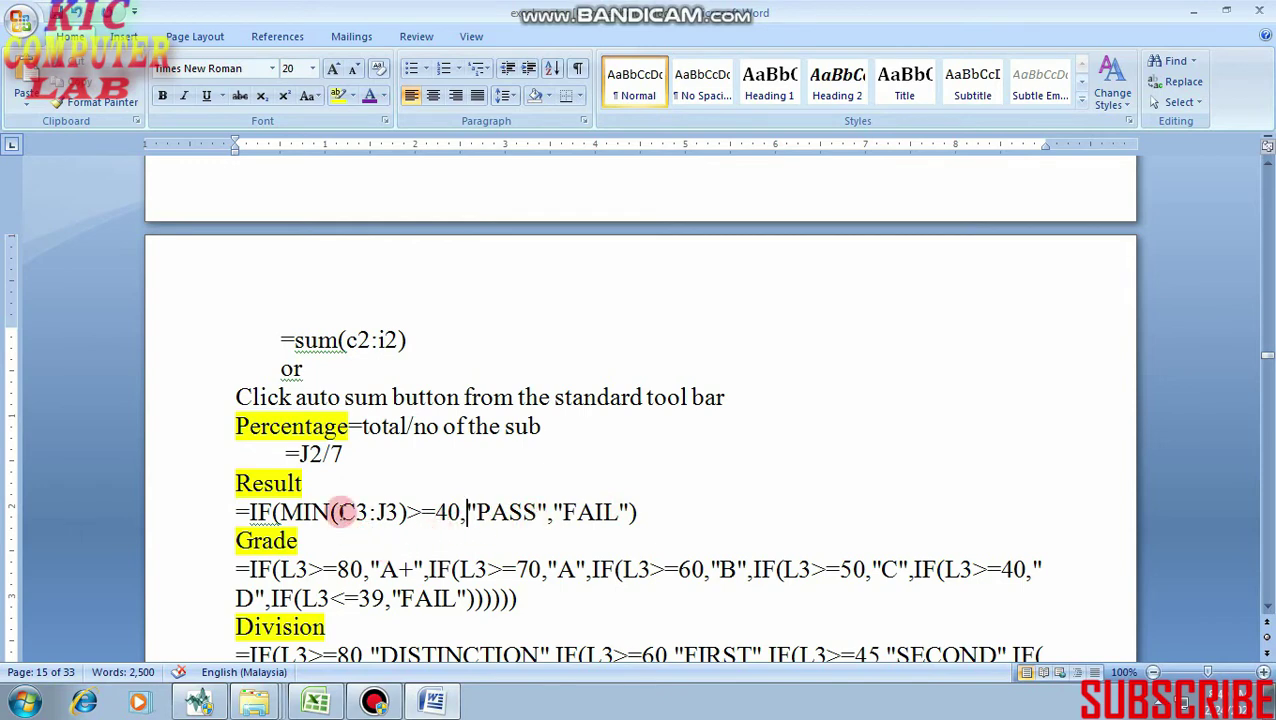
pyautogui.click(310, 540)
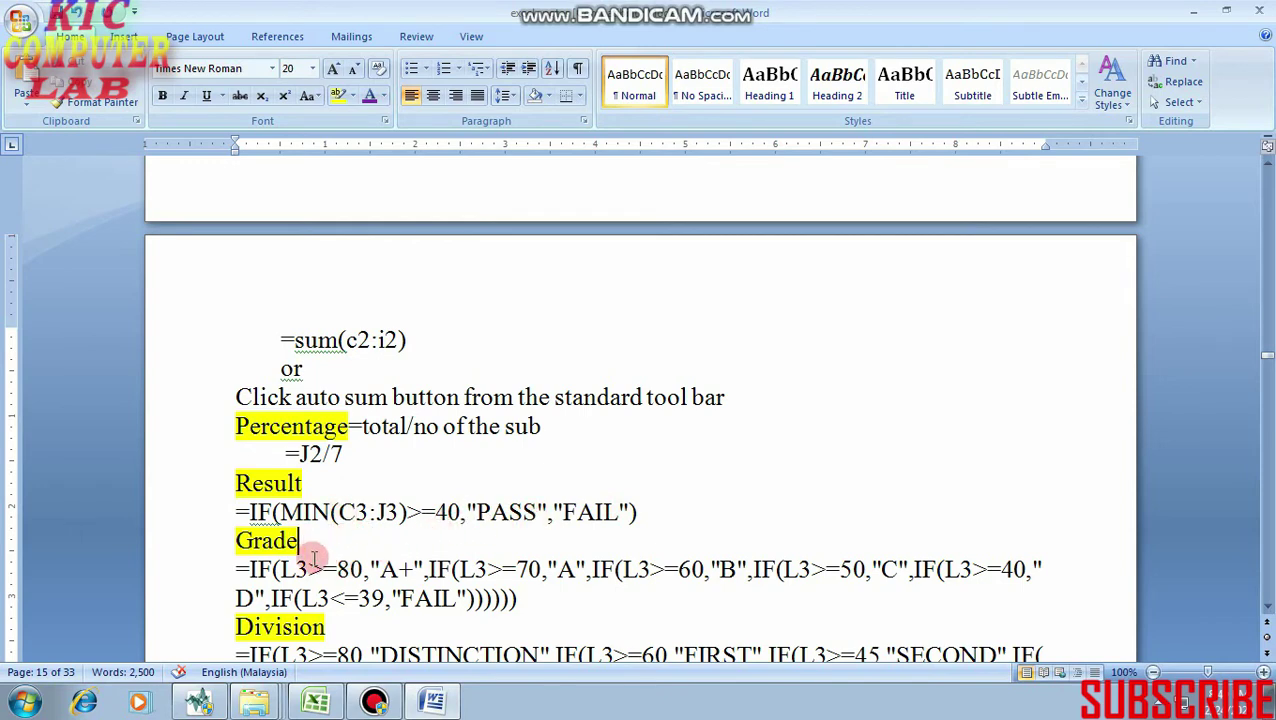
pyautogui.scroll(-1, 319, 560)
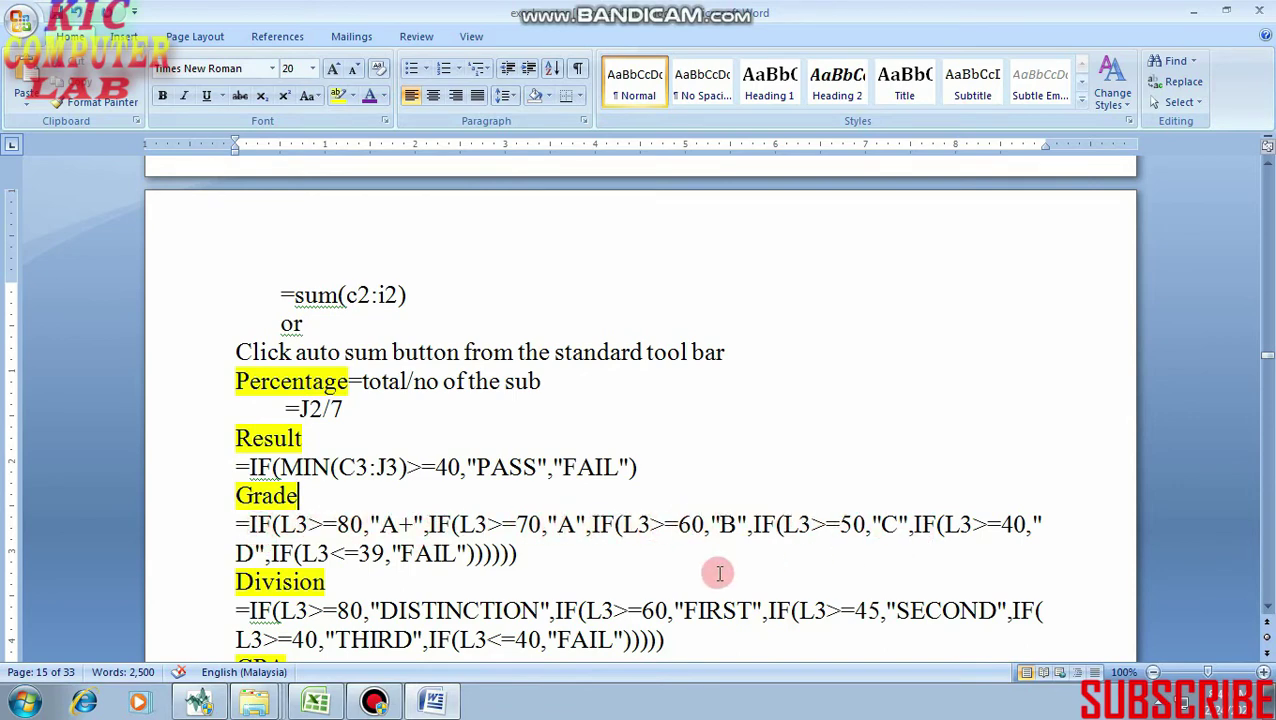
pyautogui.click(562, 552)
pyautogui.scroll(-1, 562, 553)
pyautogui.scroll(-1, 562, 555)
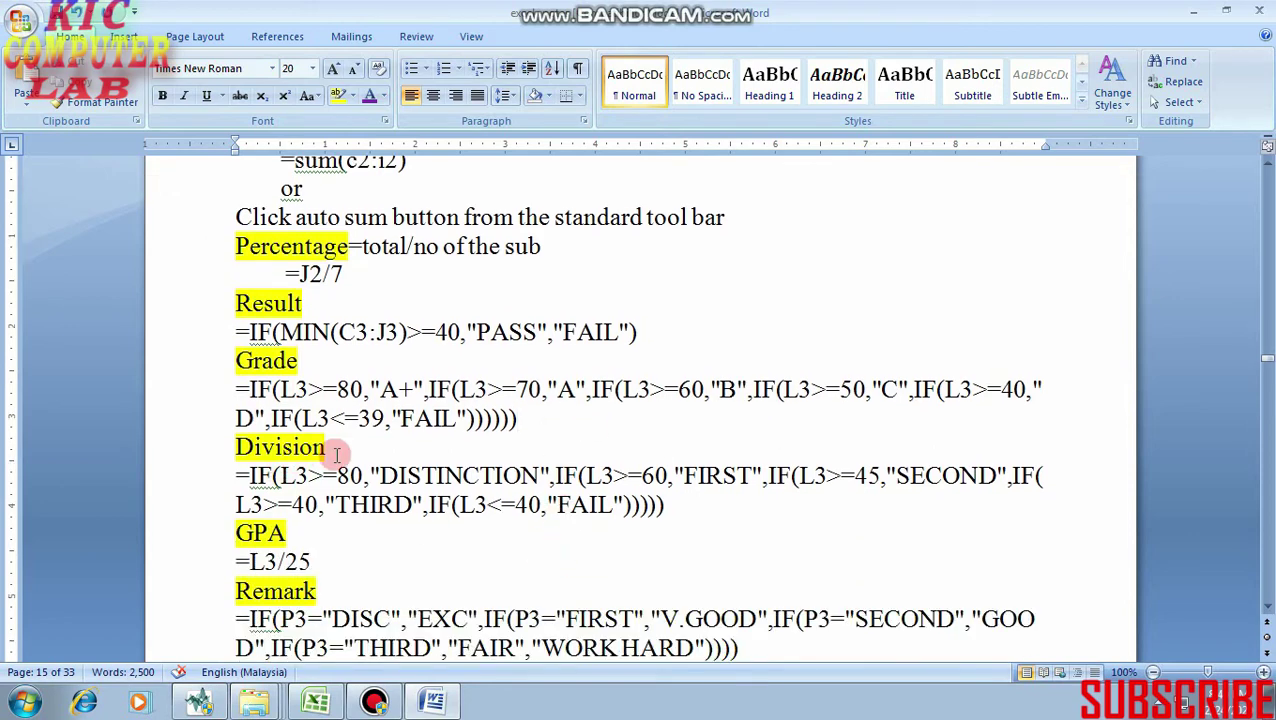
pyautogui.click(326, 447)
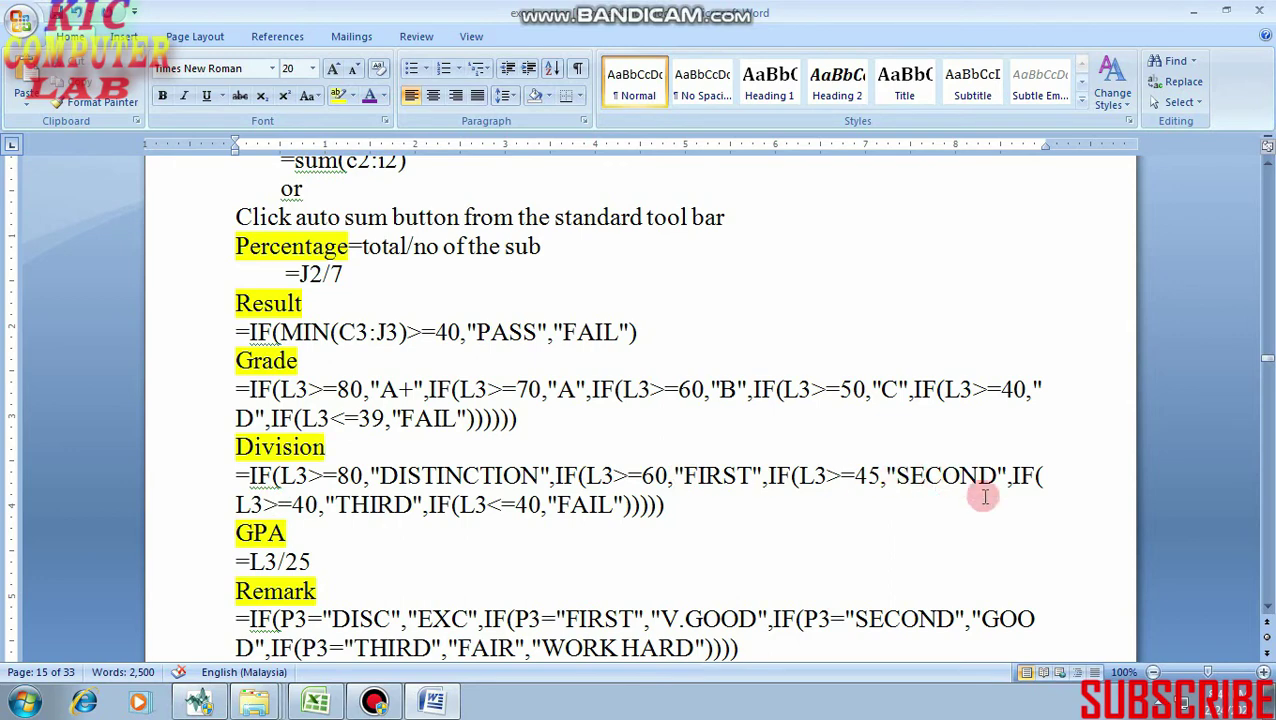
pyautogui.click(699, 505)
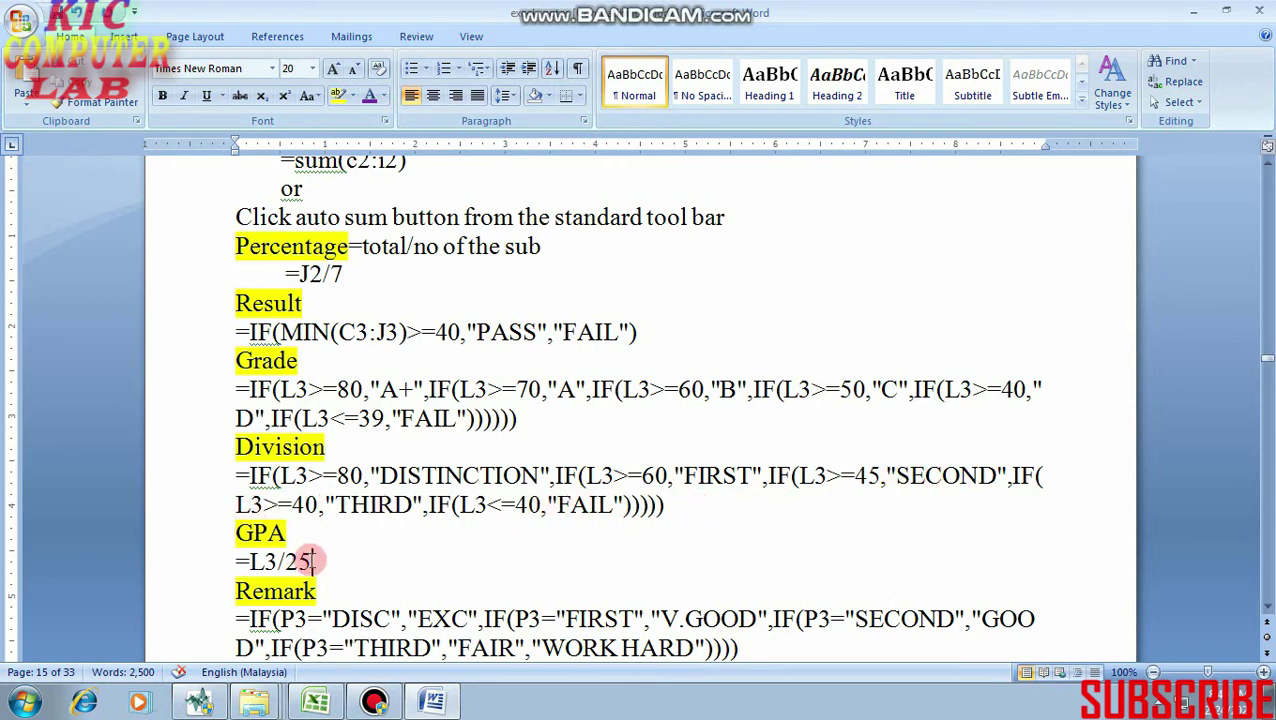
pyautogui.scroll(-1, 310, 560)
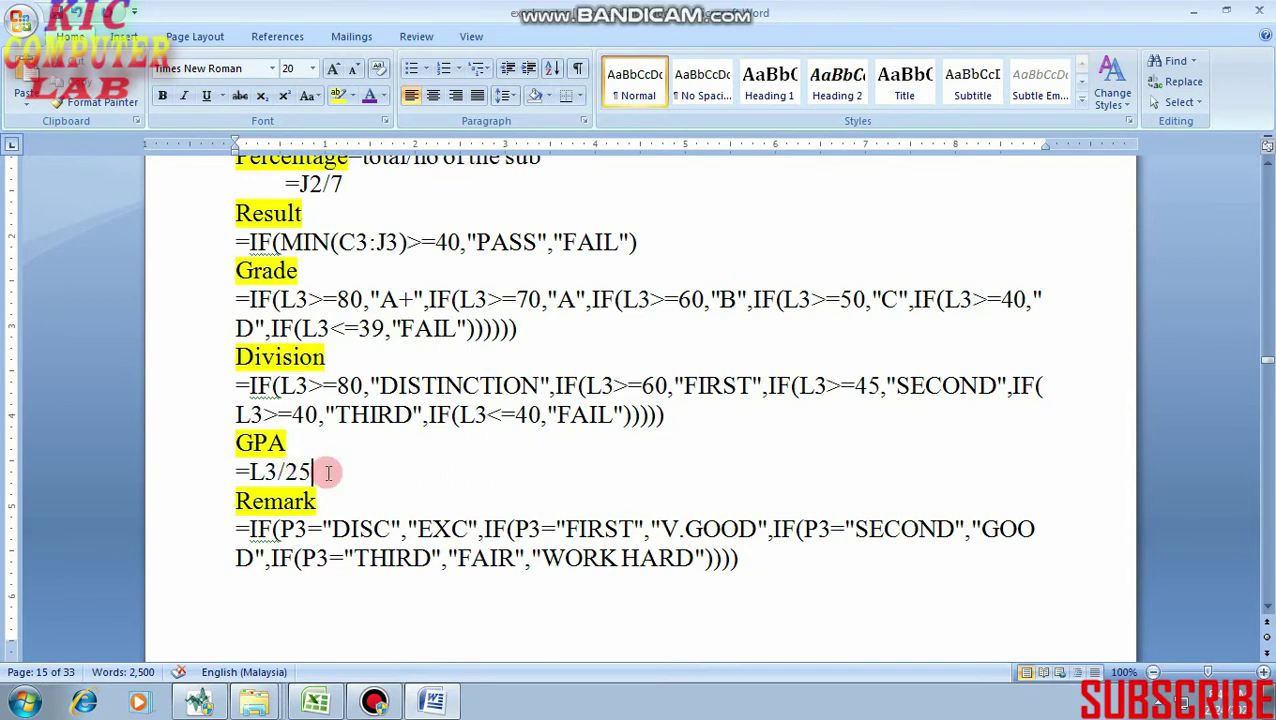
pyautogui.scroll(-1, 325, 472)
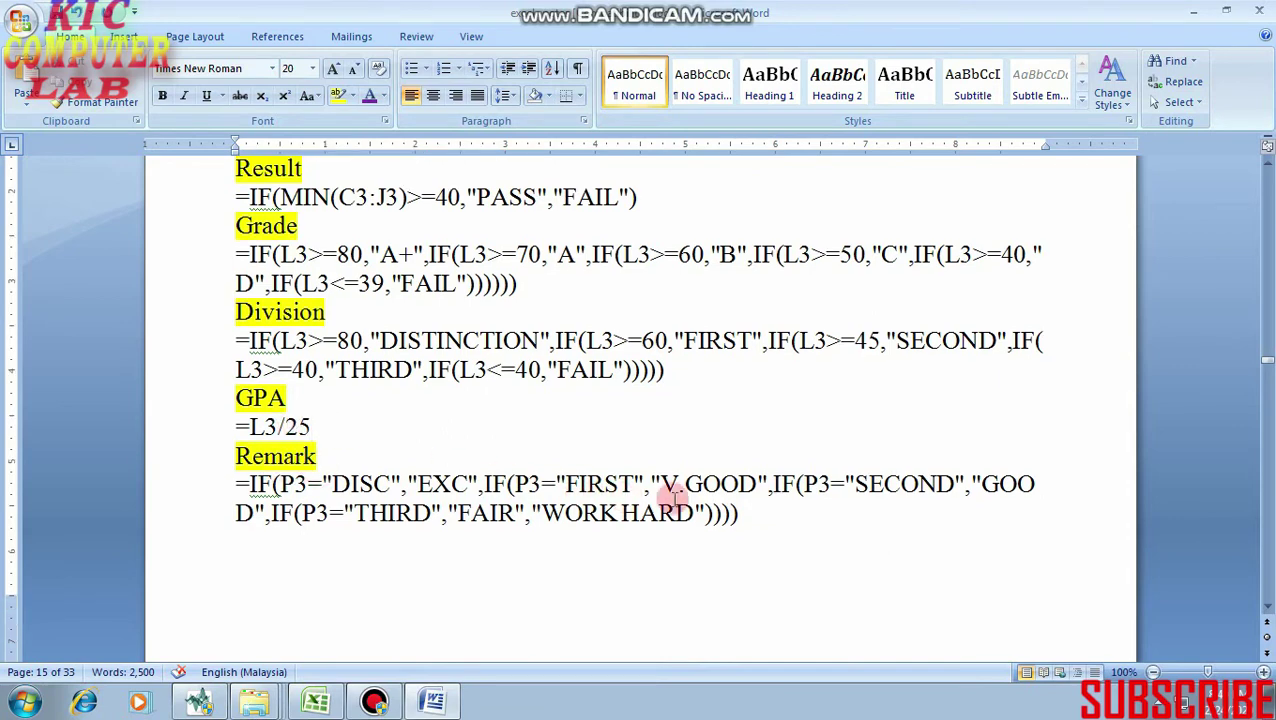
pyautogui.click(745, 518)
pyautogui.scroll(1, 310, 455)
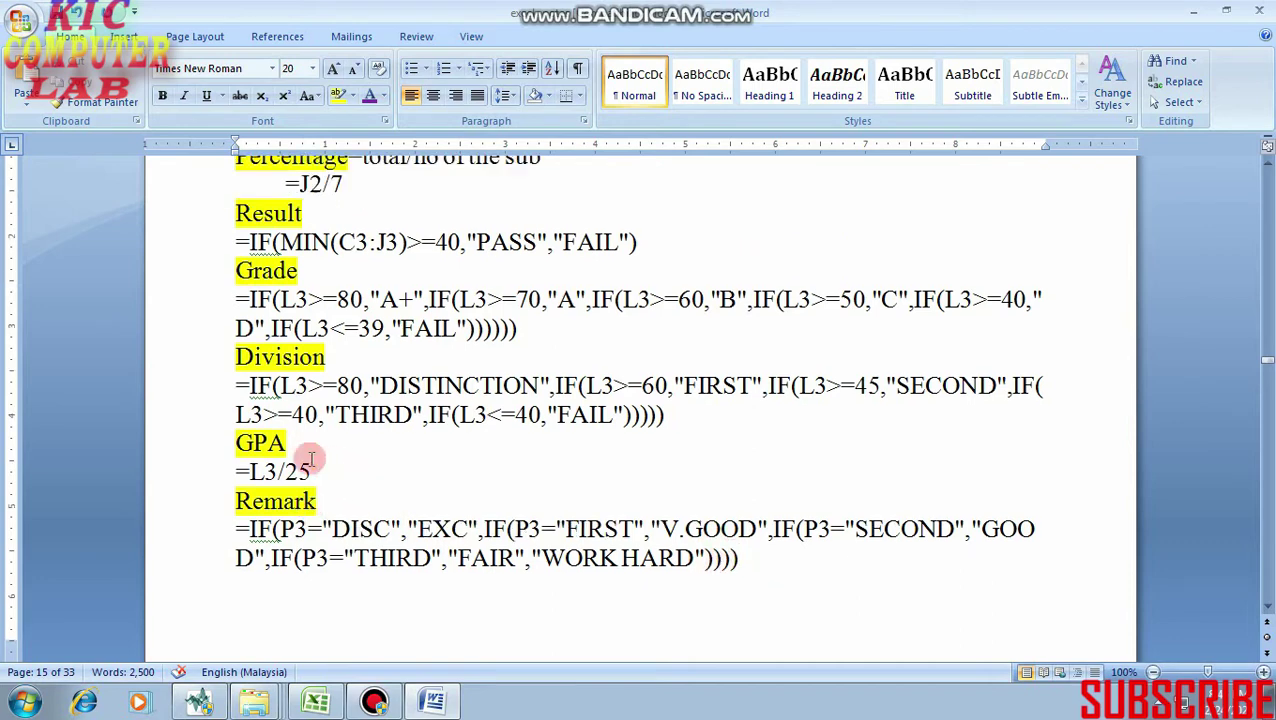
pyautogui.scroll(2, 310, 455)
pyautogui.scroll(-5, 312, 457)
pyautogui.scroll(-2, 312, 457)
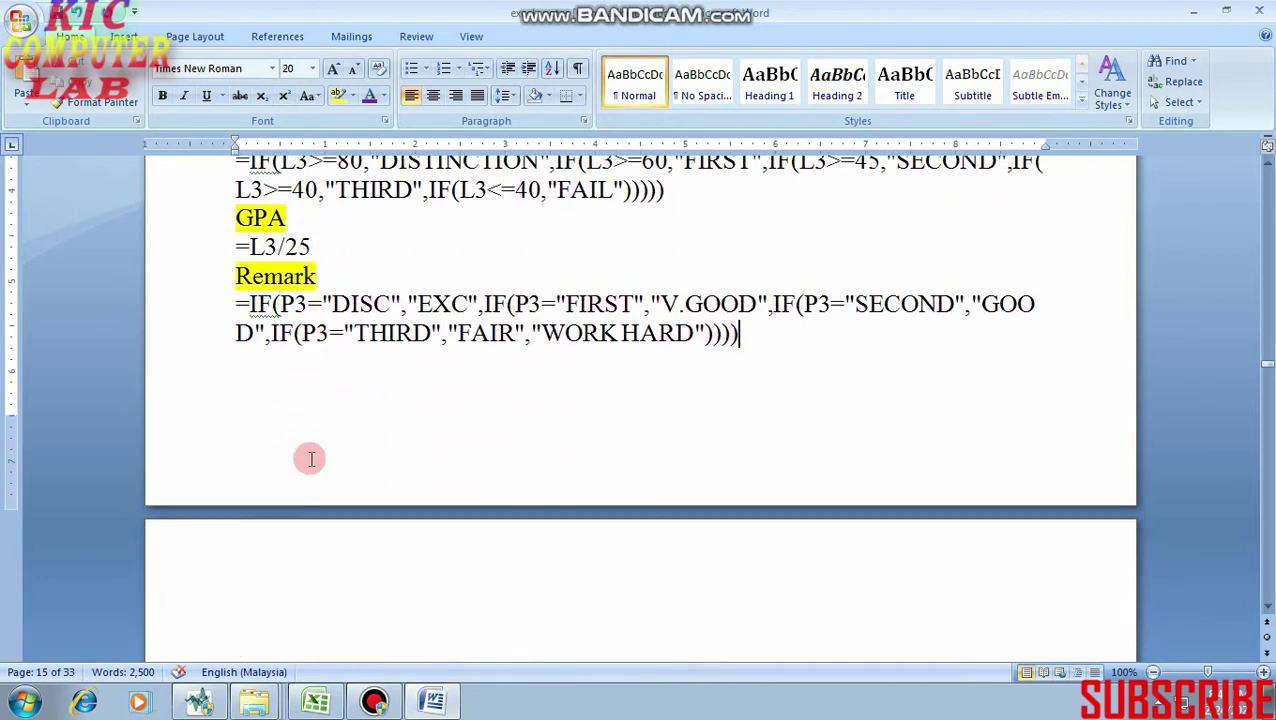
pyautogui.scroll(2, 310, 459)
pyautogui.scroll(6, 311, 459)
pyautogui.scroll(1, 364, 361)
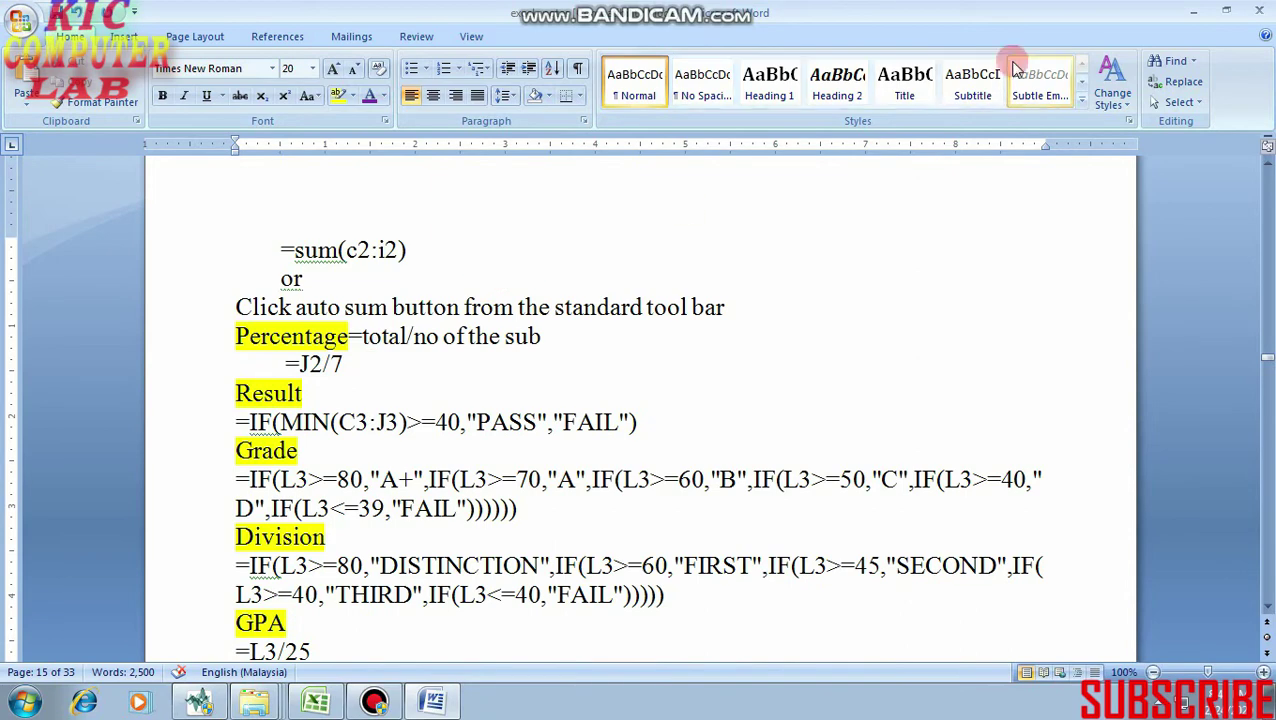
# Minimize the Word notes and restore the Excel SEE mark sheet from the taskbar
pyautogui.click(1192, 12)
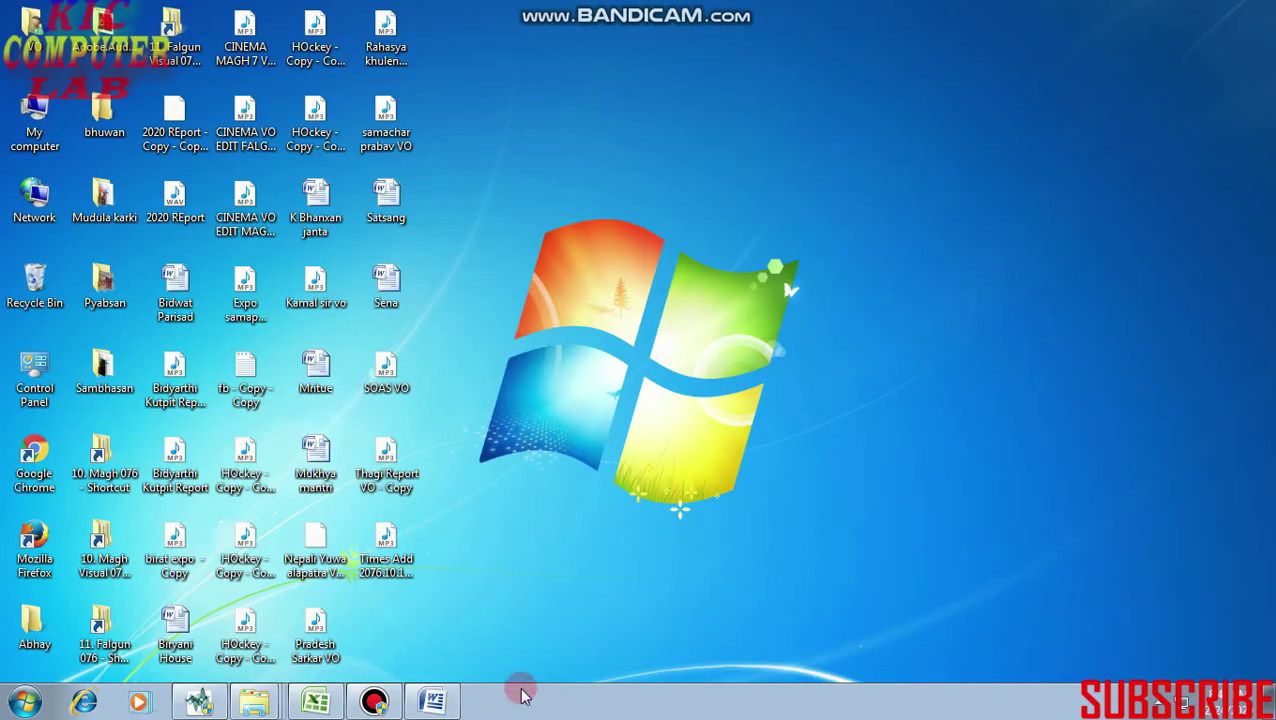
pyautogui.moveTo(347, 705)
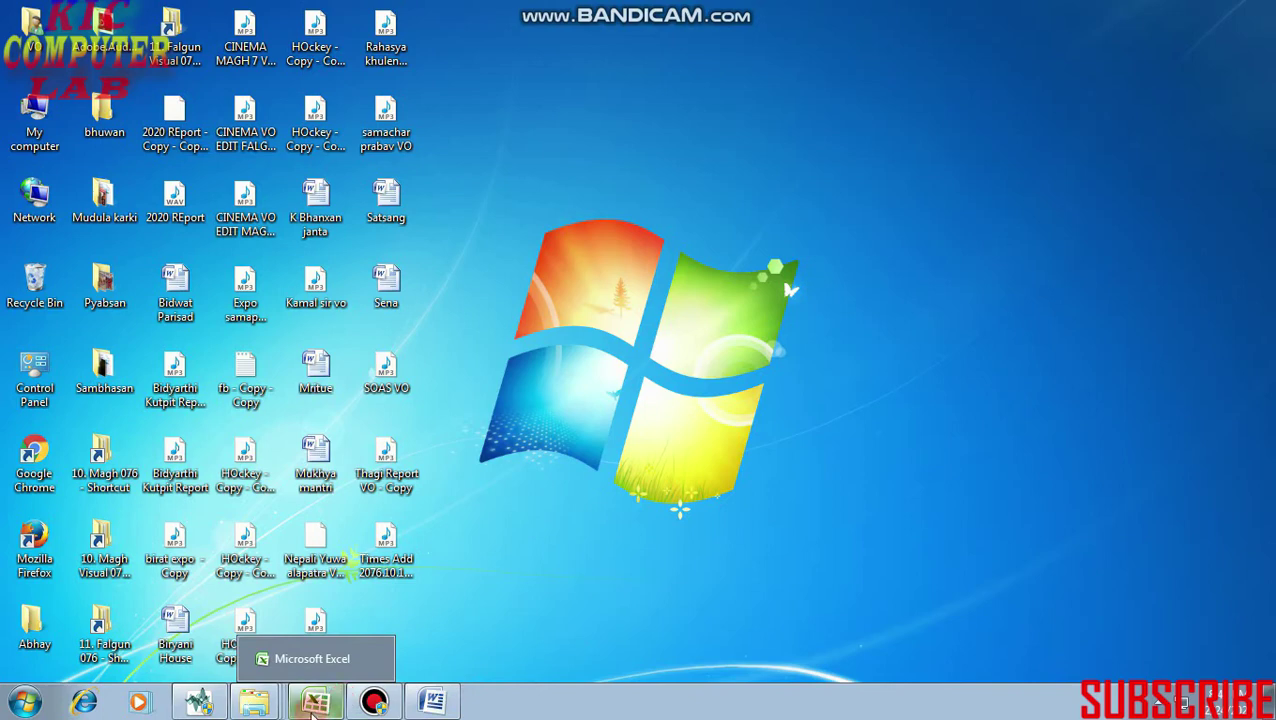
pyautogui.click(313, 705)
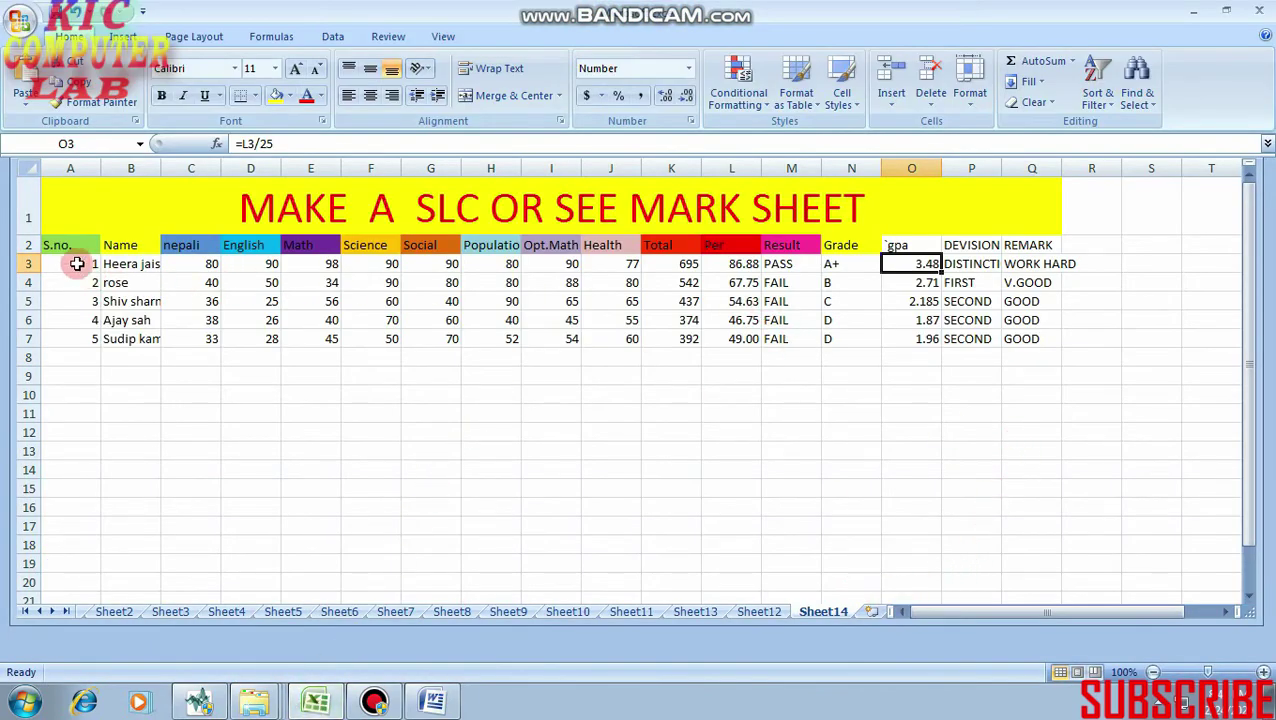
pyautogui.click(452, 201)
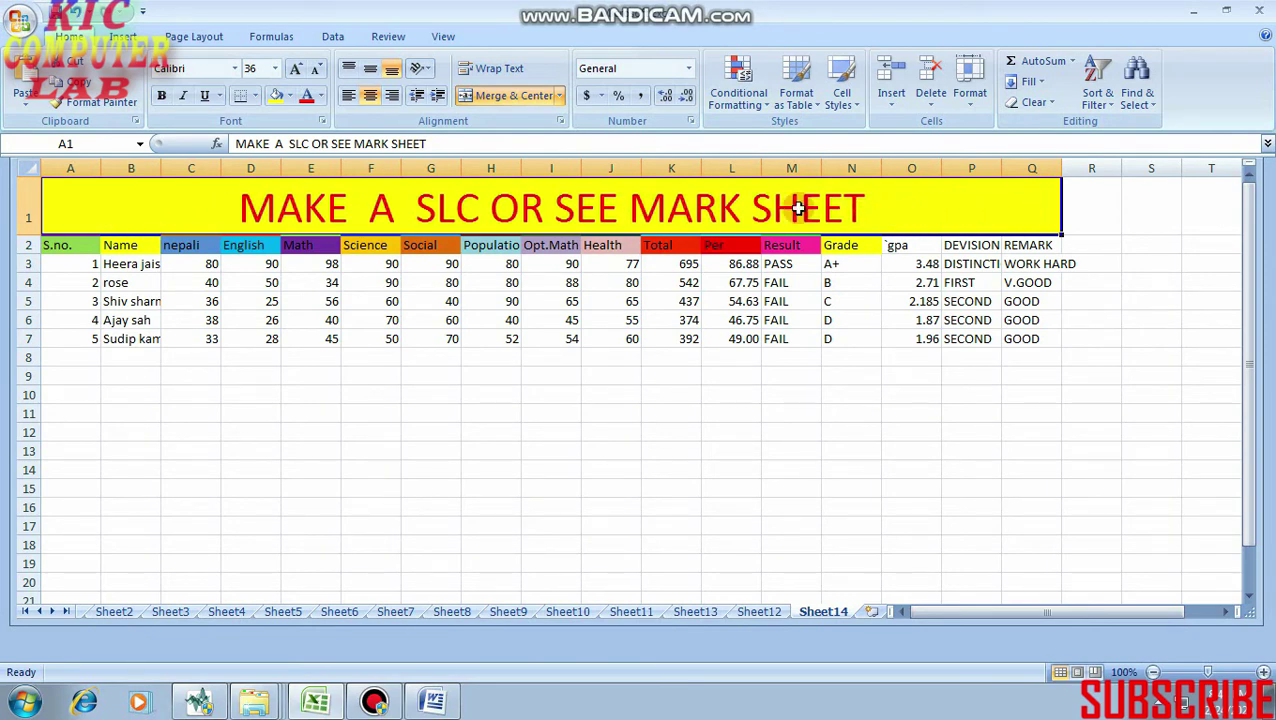
pyautogui.click(495, 95)
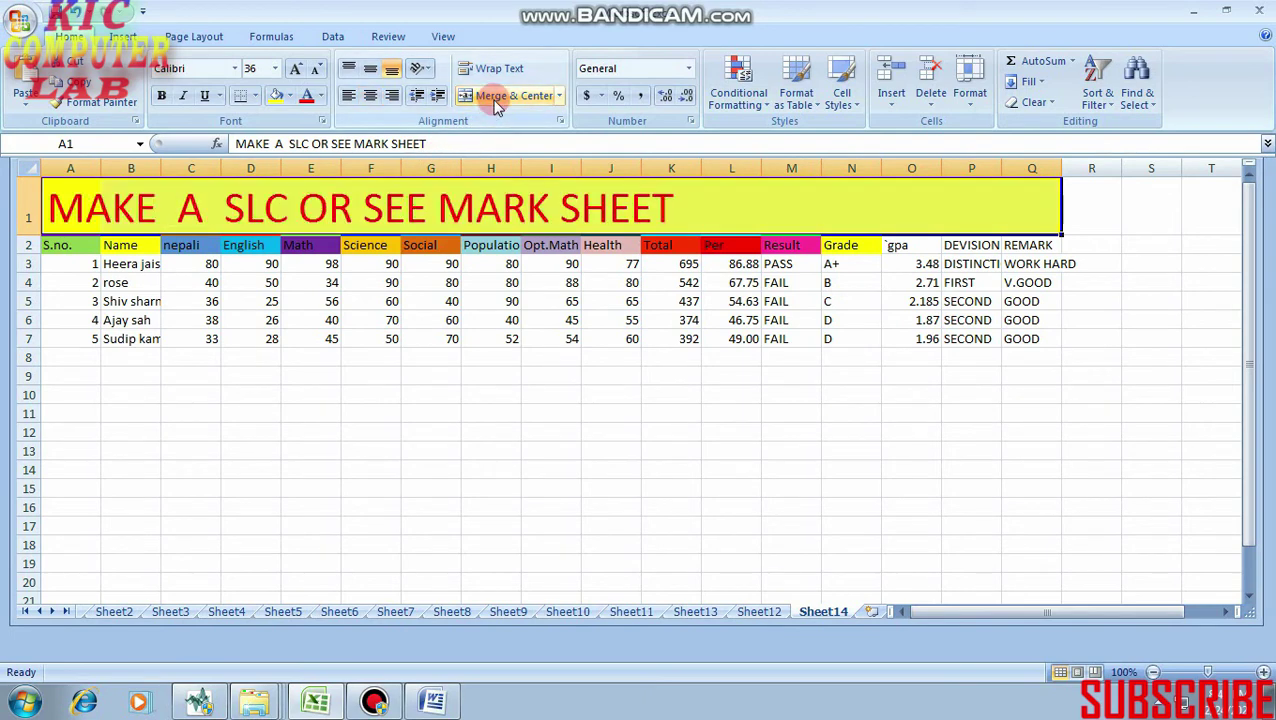
pyautogui.click(971, 205)
pyautogui.click(791, 205)
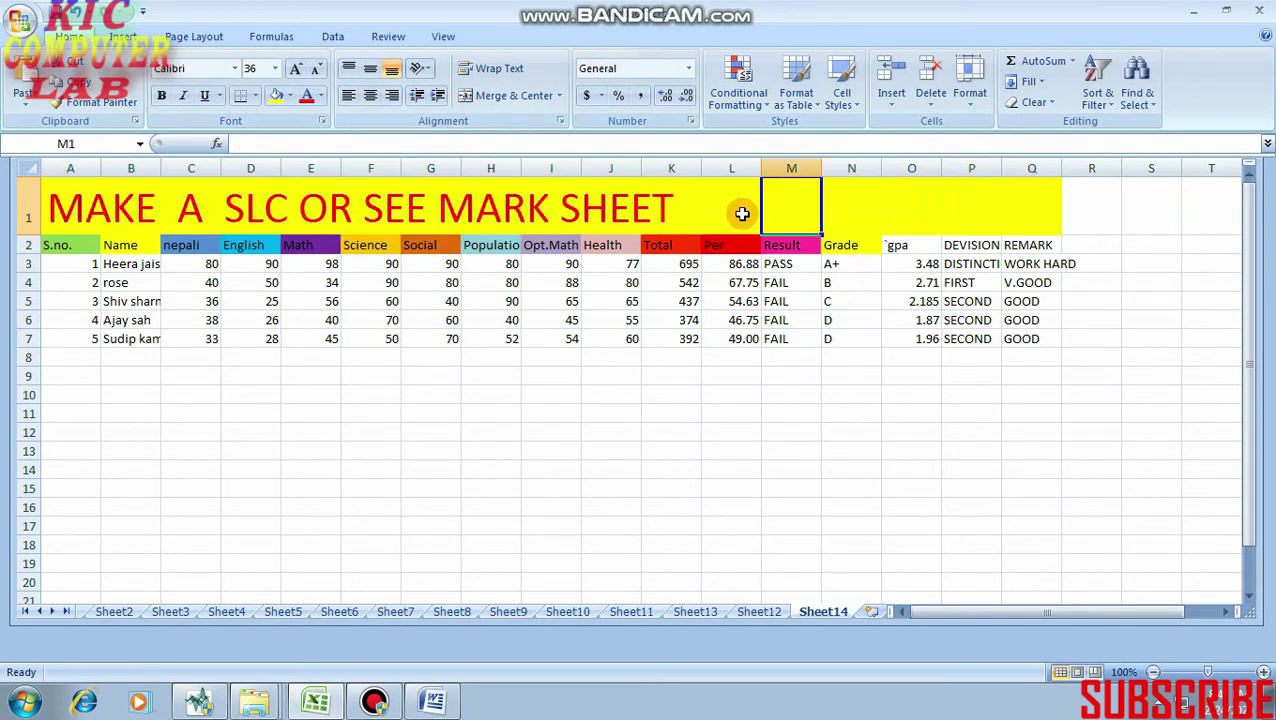
pyautogui.click(611, 205)
pyautogui.click(428, 205)
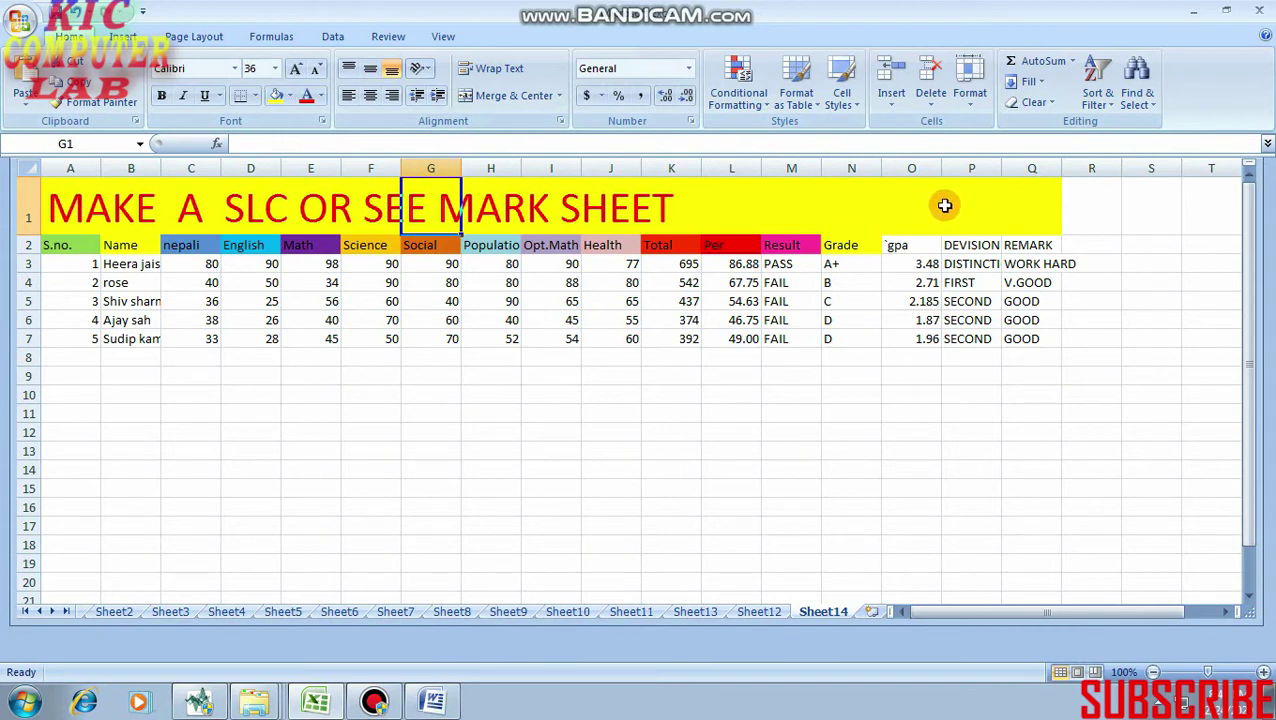
pyautogui.moveTo(1037, 206); pyautogui.dragTo(48, 207)
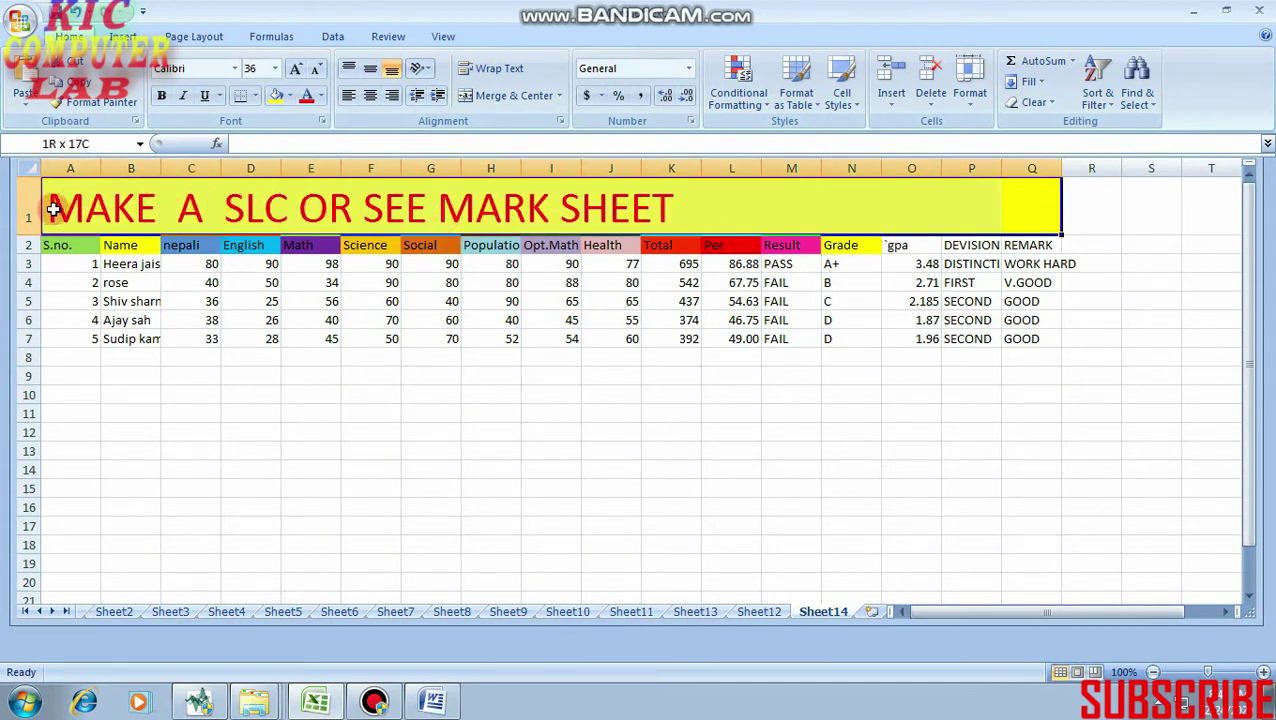
pyautogui.click(505, 95)
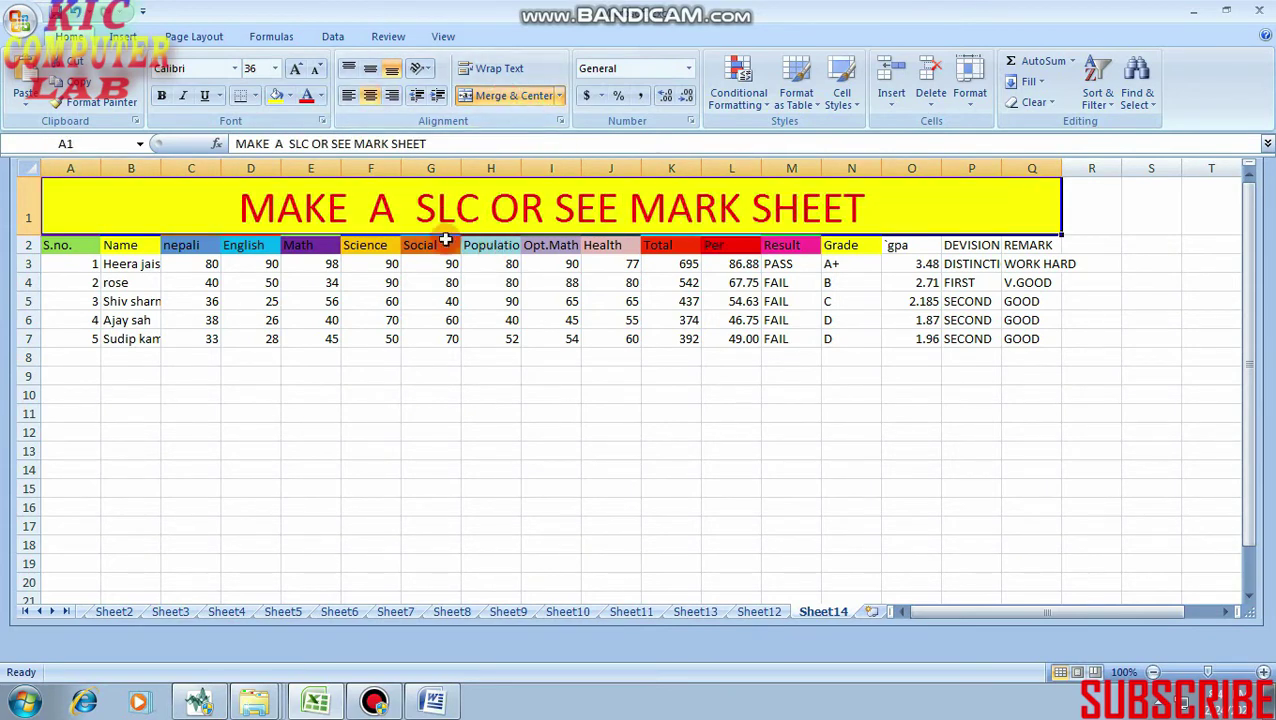
pyautogui.click(52, 247)
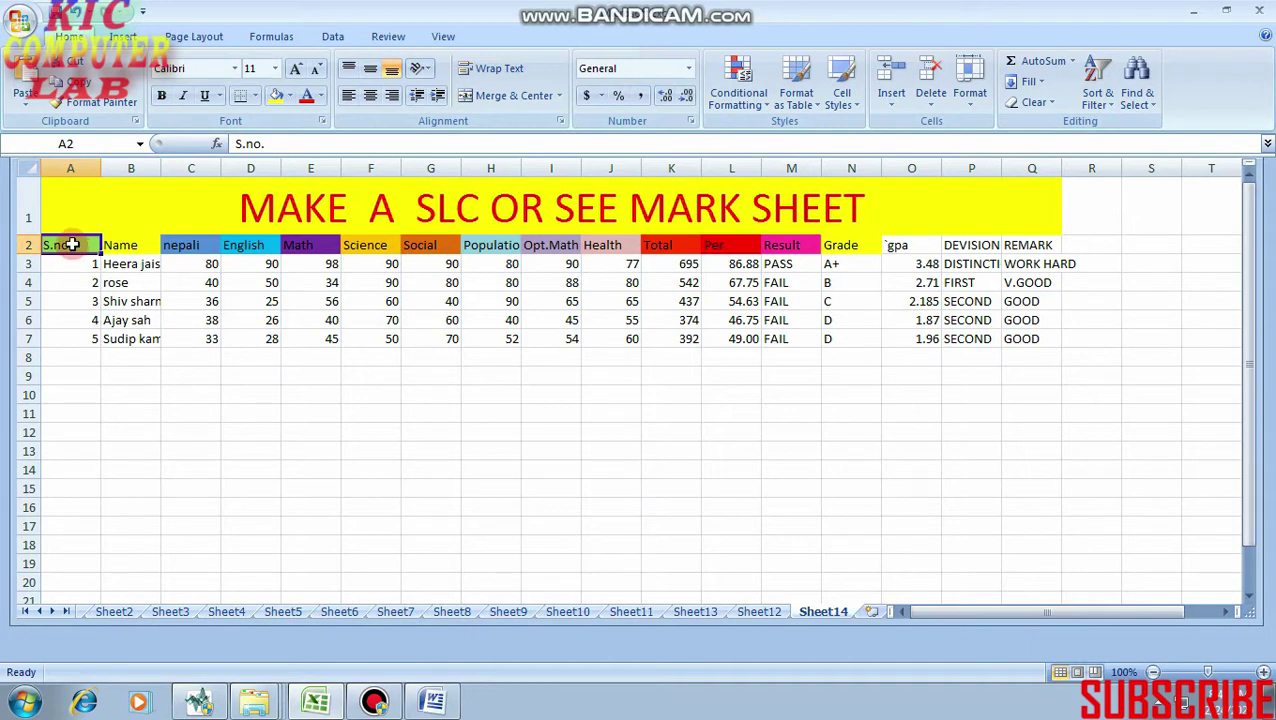
pyautogui.click(290, 97)
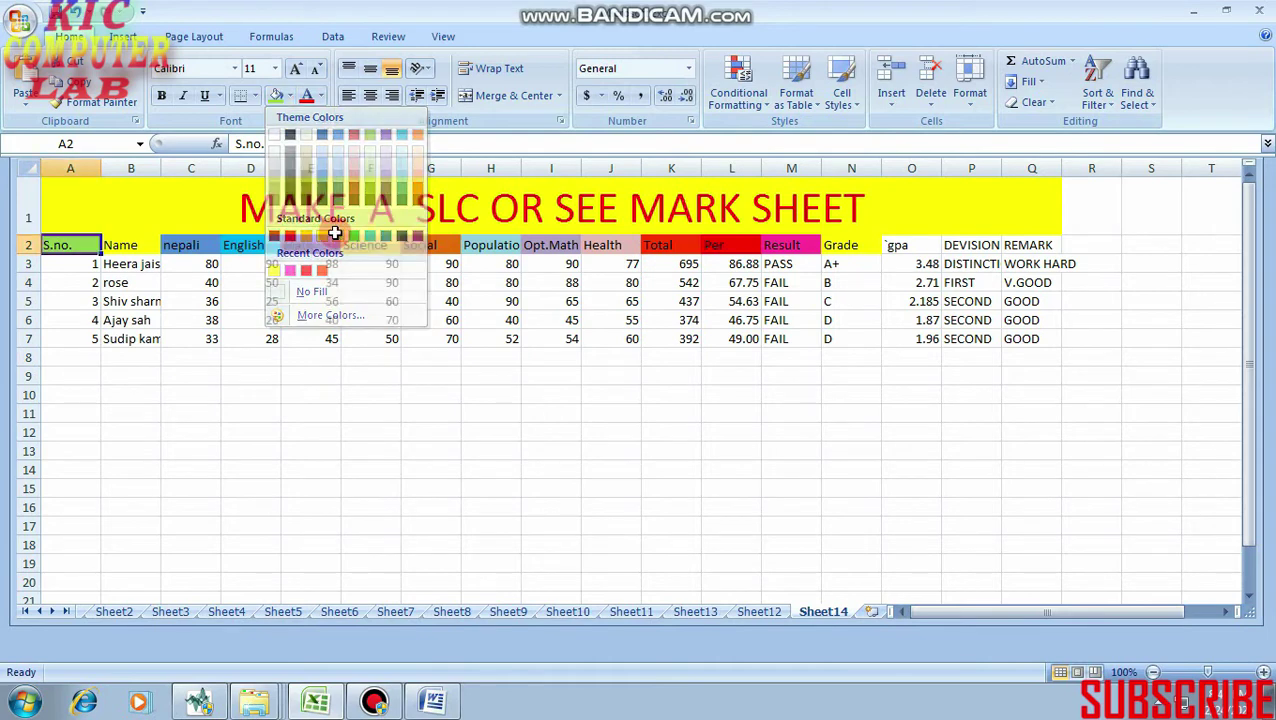
pyautogui.click(338, 237)
pyautogui.click(120, 250)
pyautogui.click(195, 248)
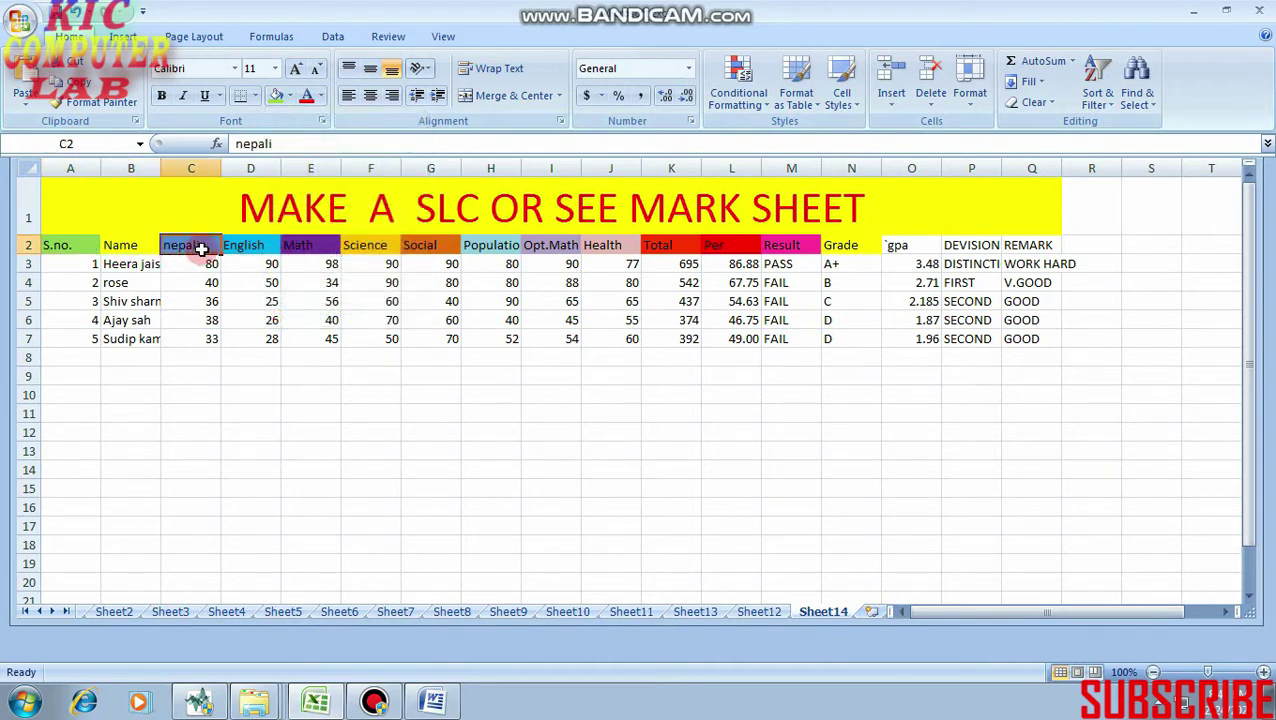
pyautogui.click(260, 246)
pyautogui.click(317, 245)
pyautogui.click(376, 245)
pyautogui.click(412, 245)
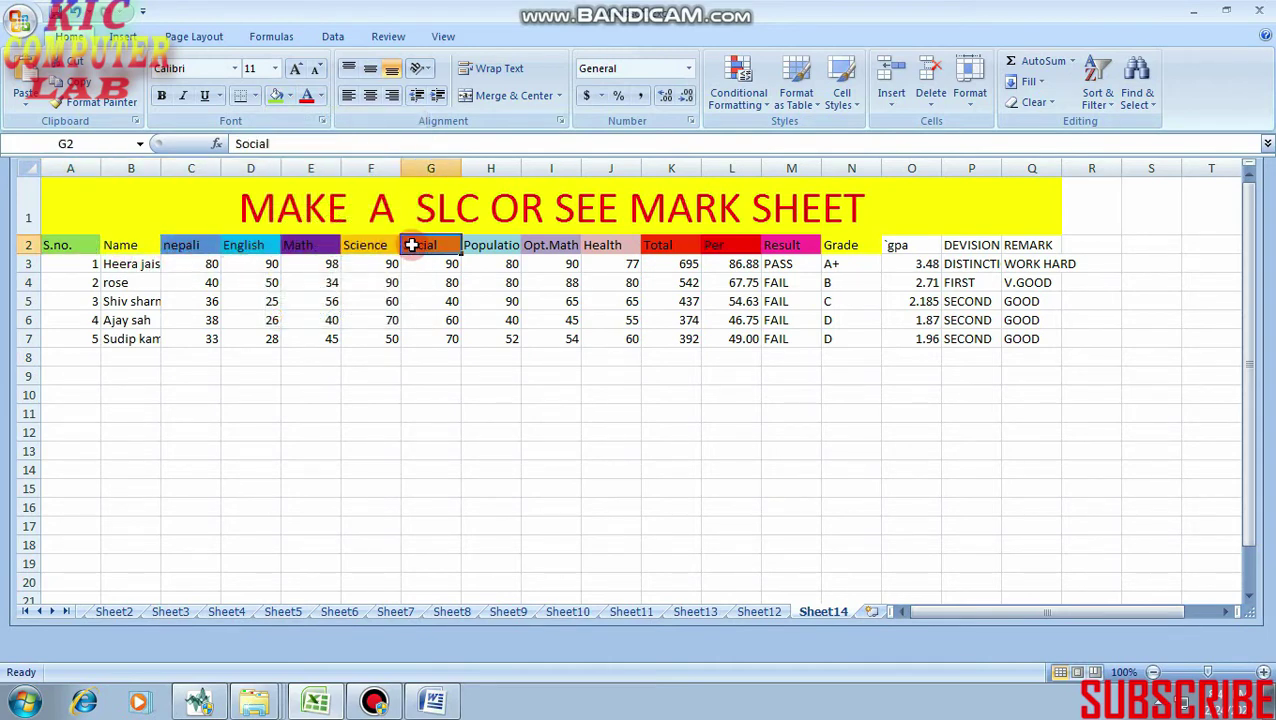
pyautogui.click(206, 249)
pyautogui.click(72, 266)
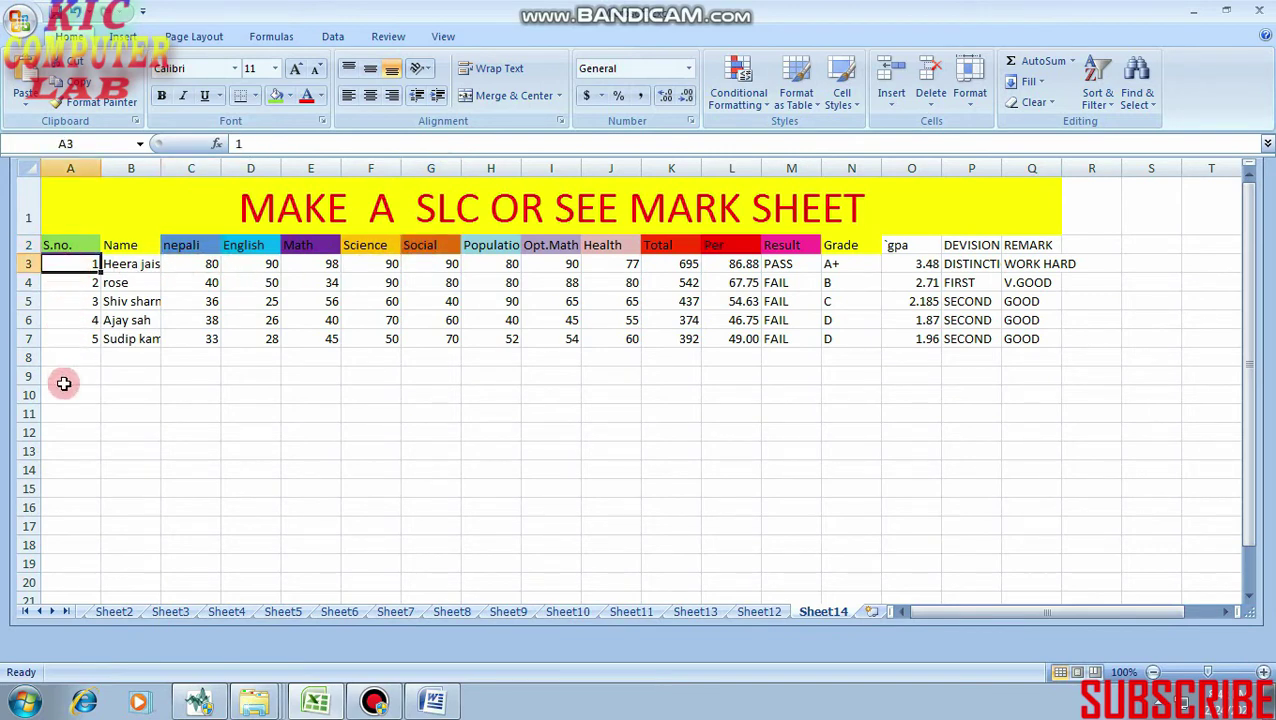
pyautogui.click(127, 264)
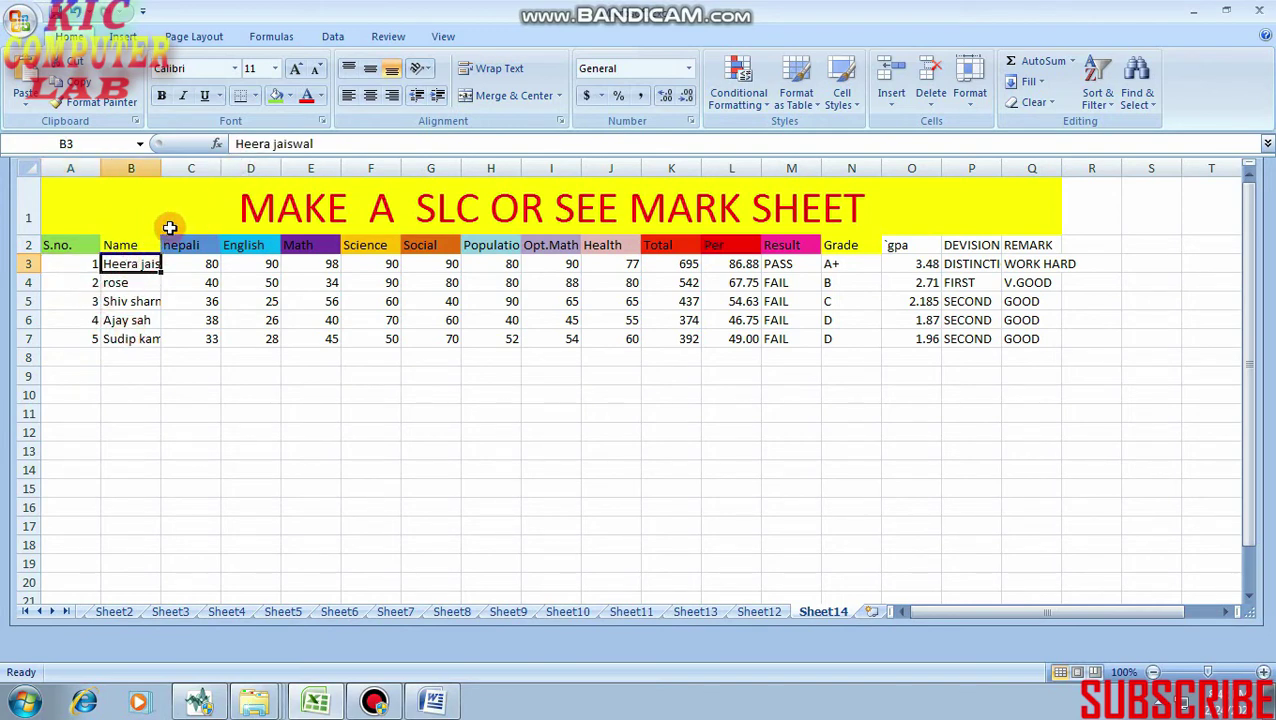
pyautogui.doubleClick(160, 171)
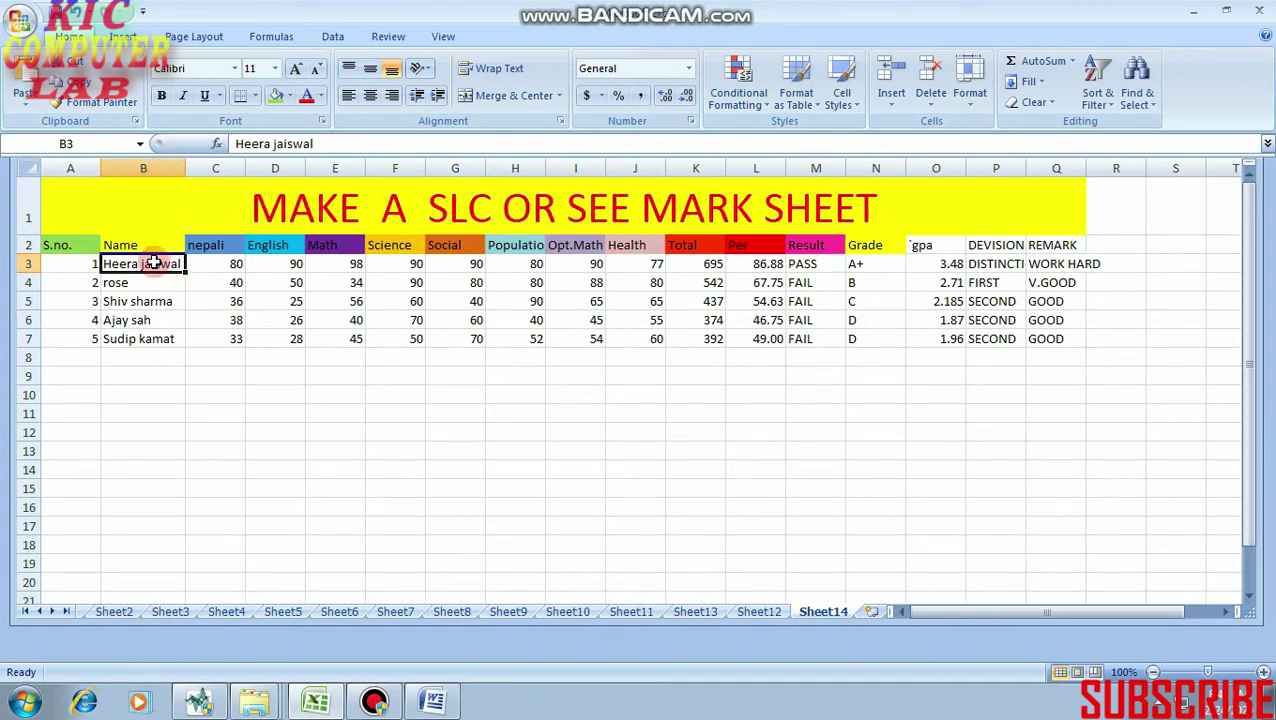
pyautogui.click(222, 248)
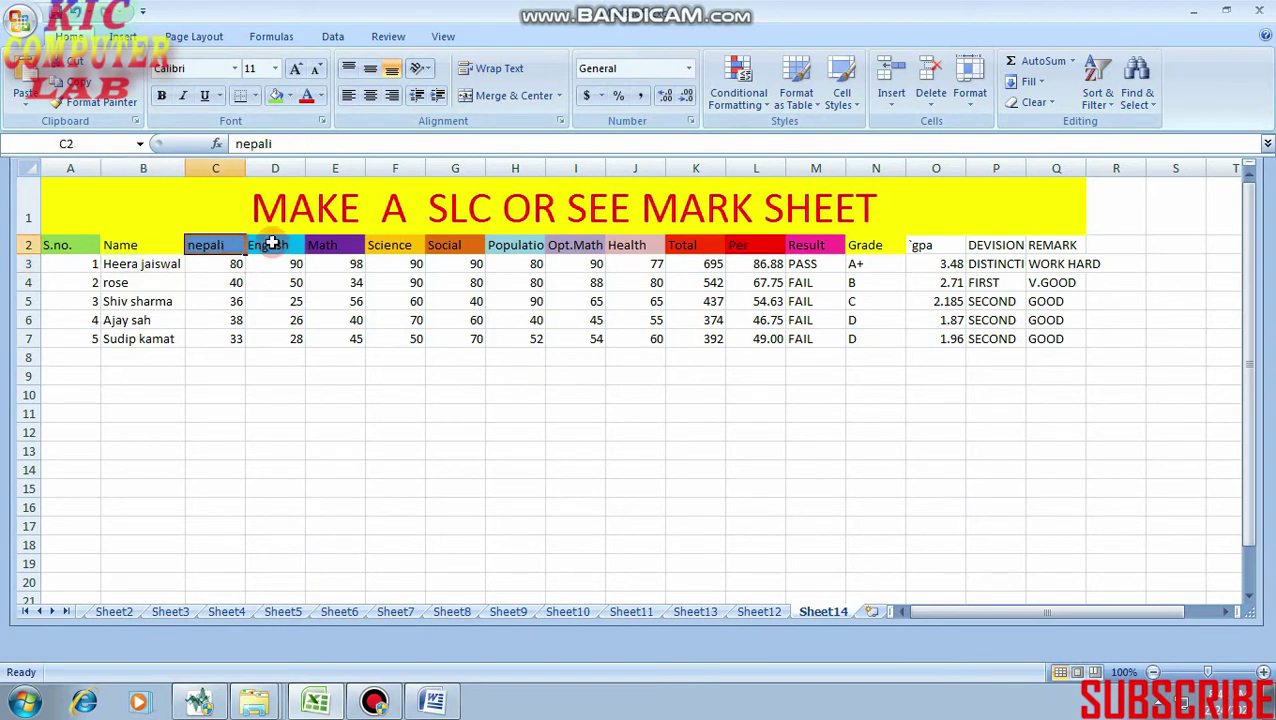
pyautogui.click(270, 248)
pyautogui.click(322, 250)
pyautogui.click(405, 250)
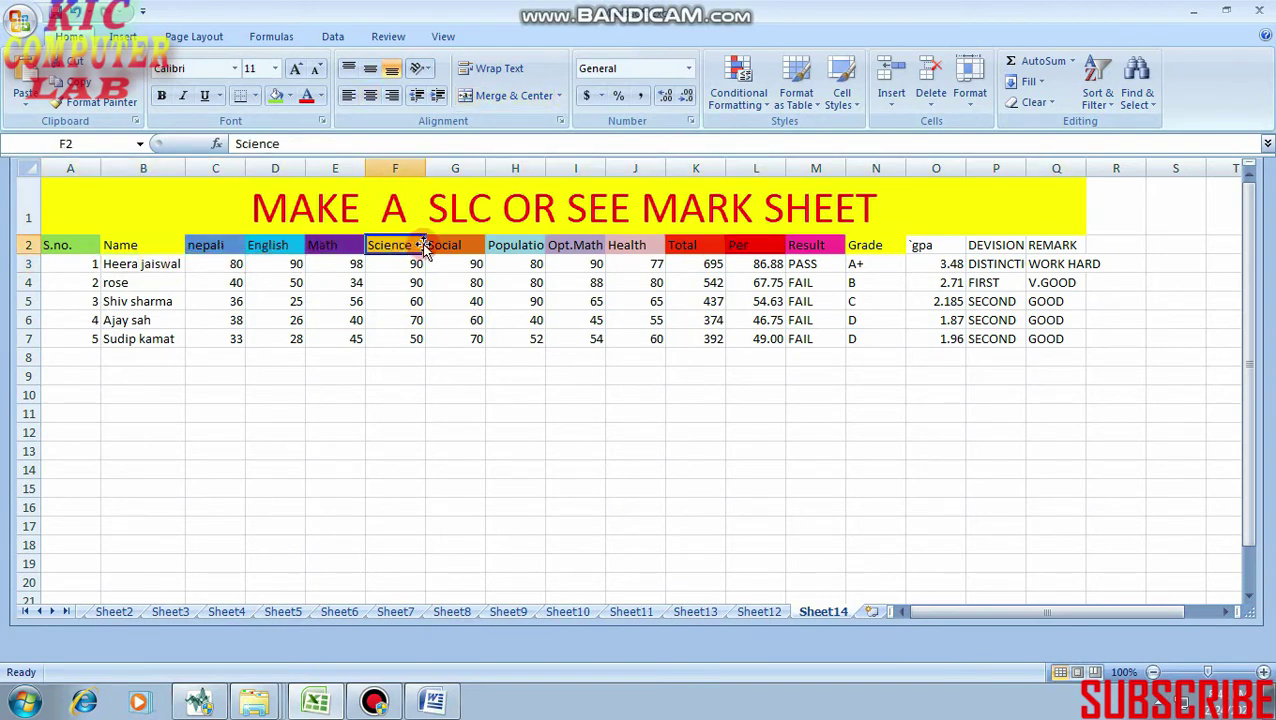
pyautogui.click(464, 250)
pyautogui.click(512, 262)
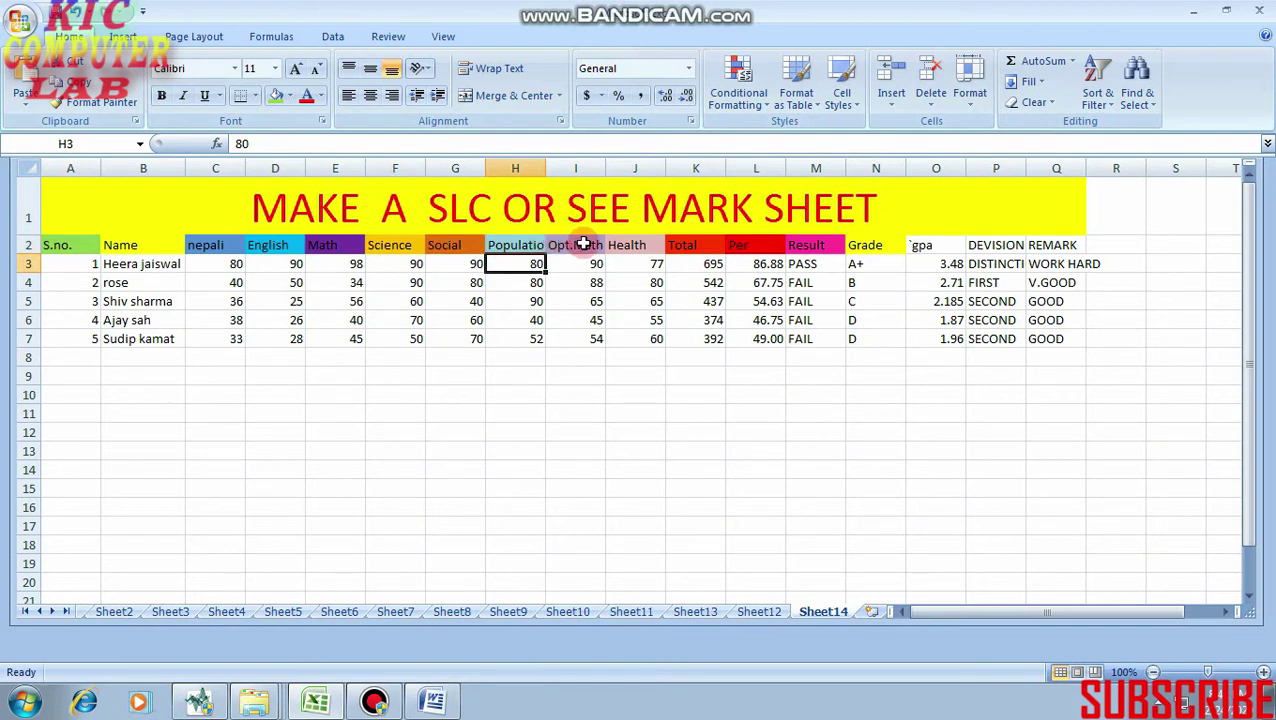
pyautogui.click(582, 248)
pyautogui.click(640, 248)
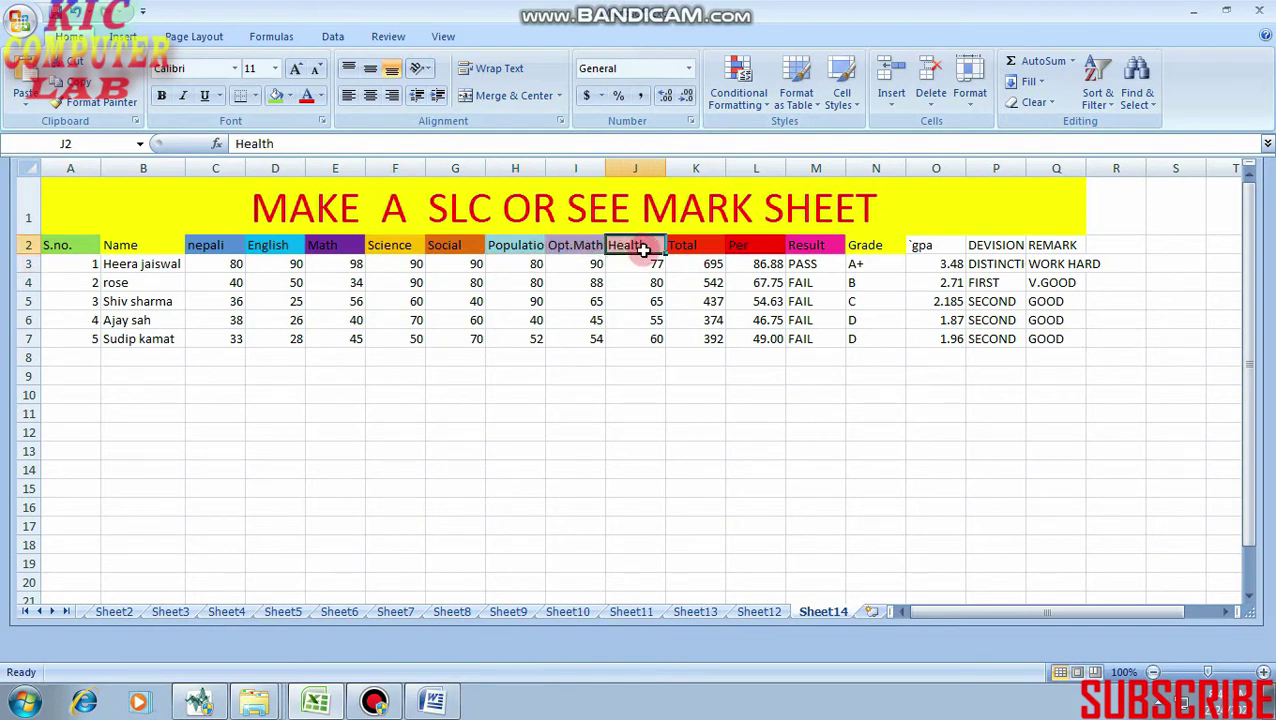
pyautogui.click(217, 265)
pyautogui.click(227, 284)
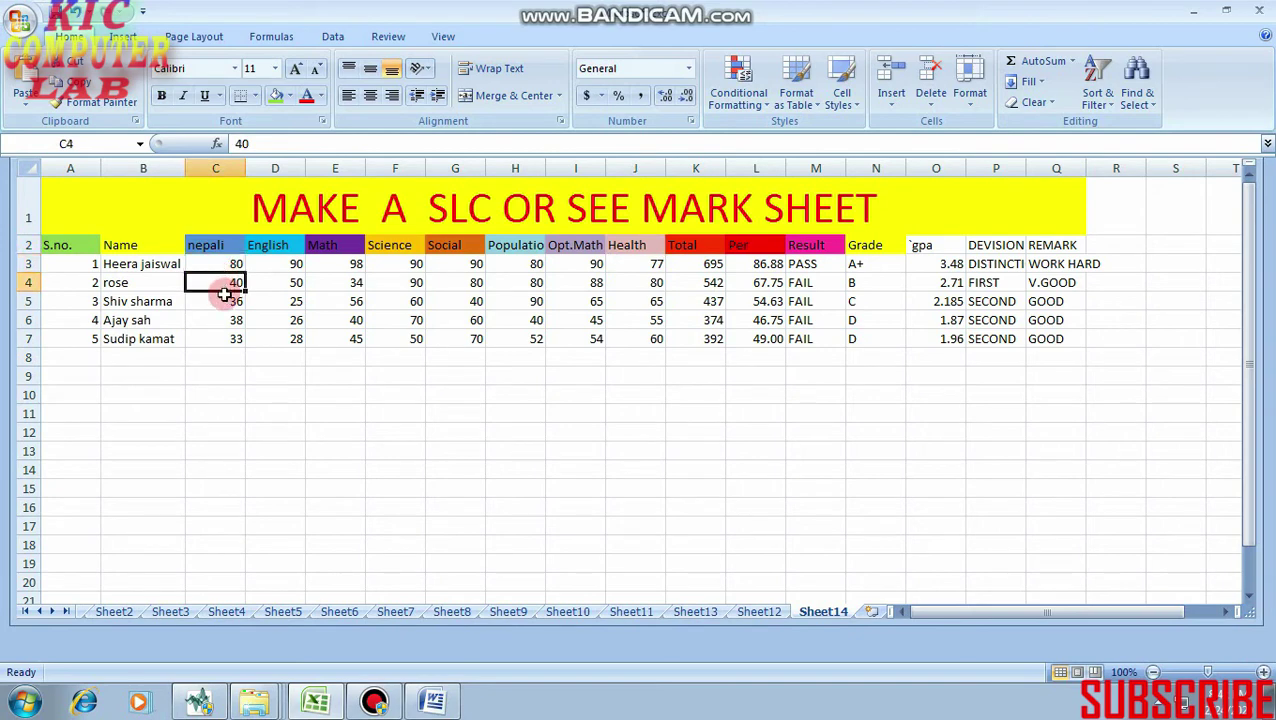
pyautogui.click(225, 297)
pyautogui.click(227, 324)
pyautogui.click(230, 338)
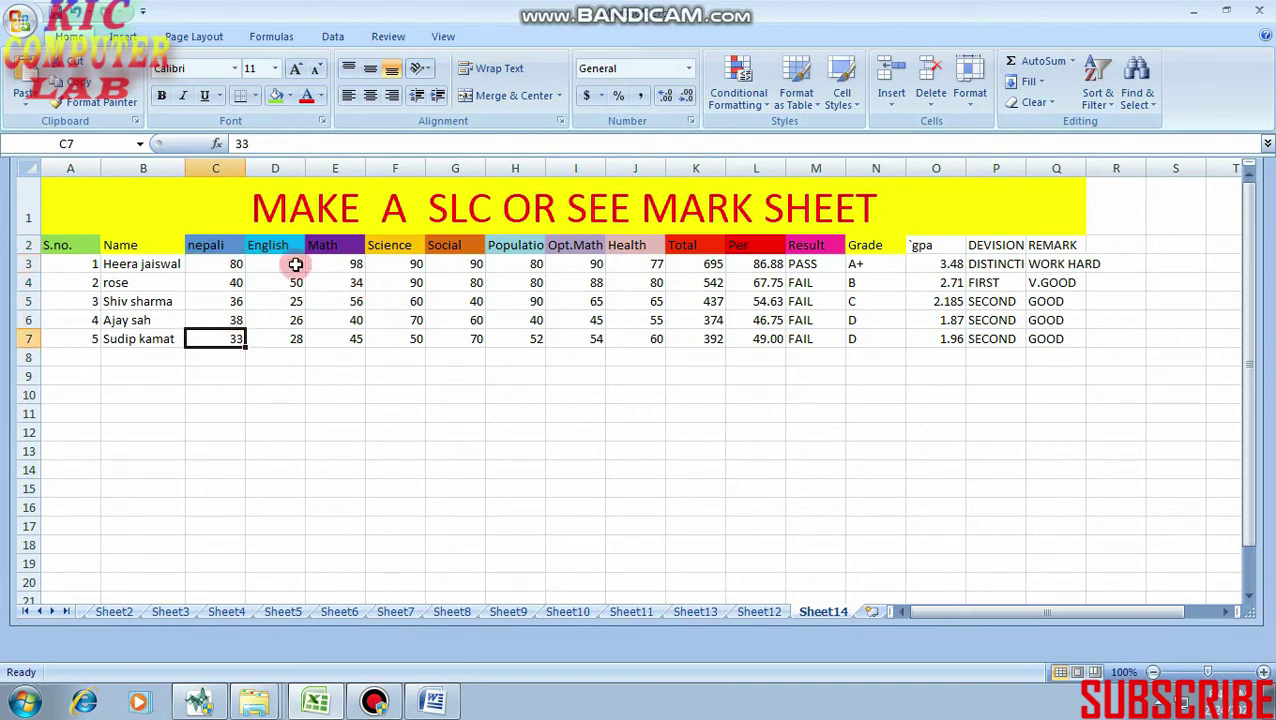
pyautogui.click(278, 264)
pyautogui.click(284, 283)
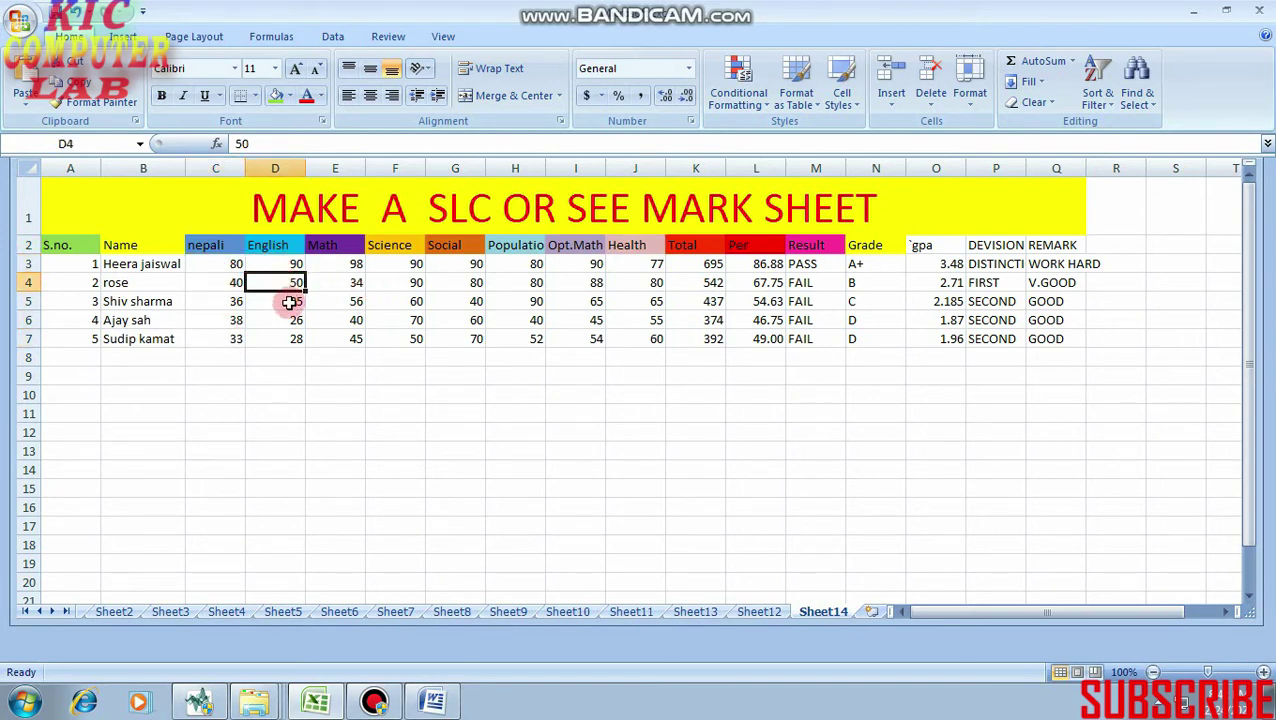
pyautogui.click(287, 302)
pyautogui.click(285, 321)
pyautogui.click(291, 341)
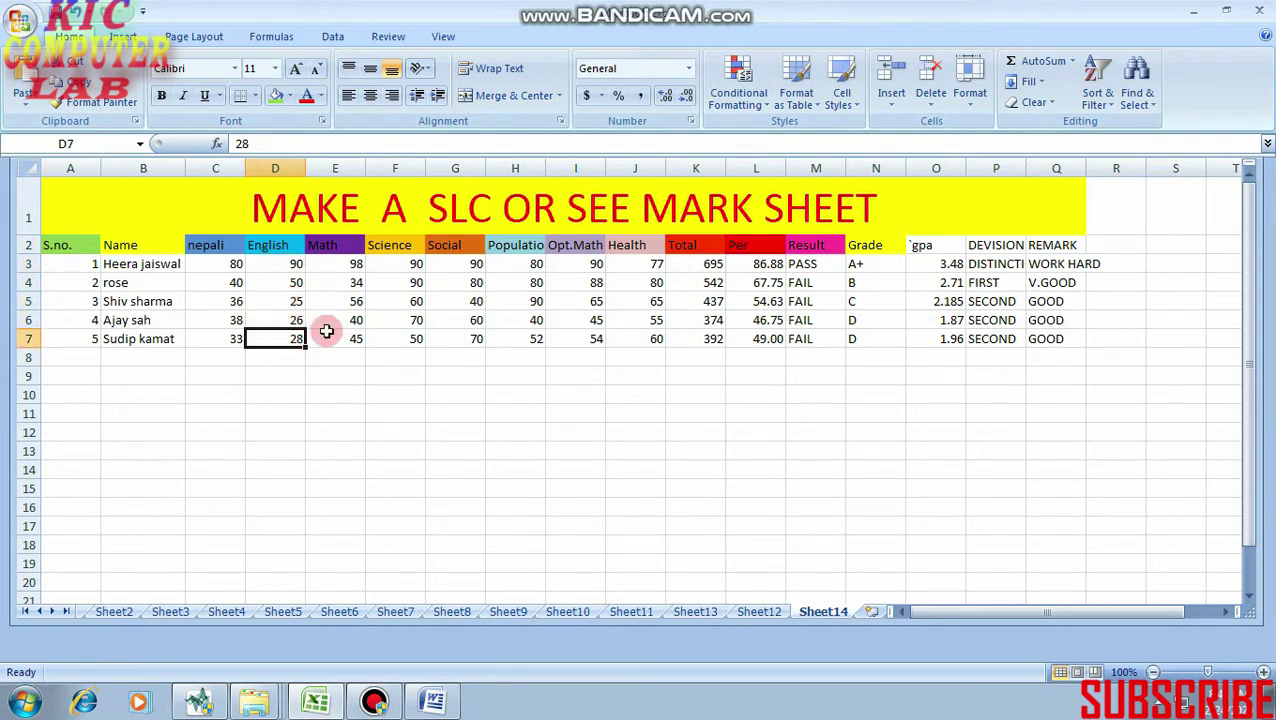
pyautogui.click(400, 268)
pyautogui.click(405, 318)
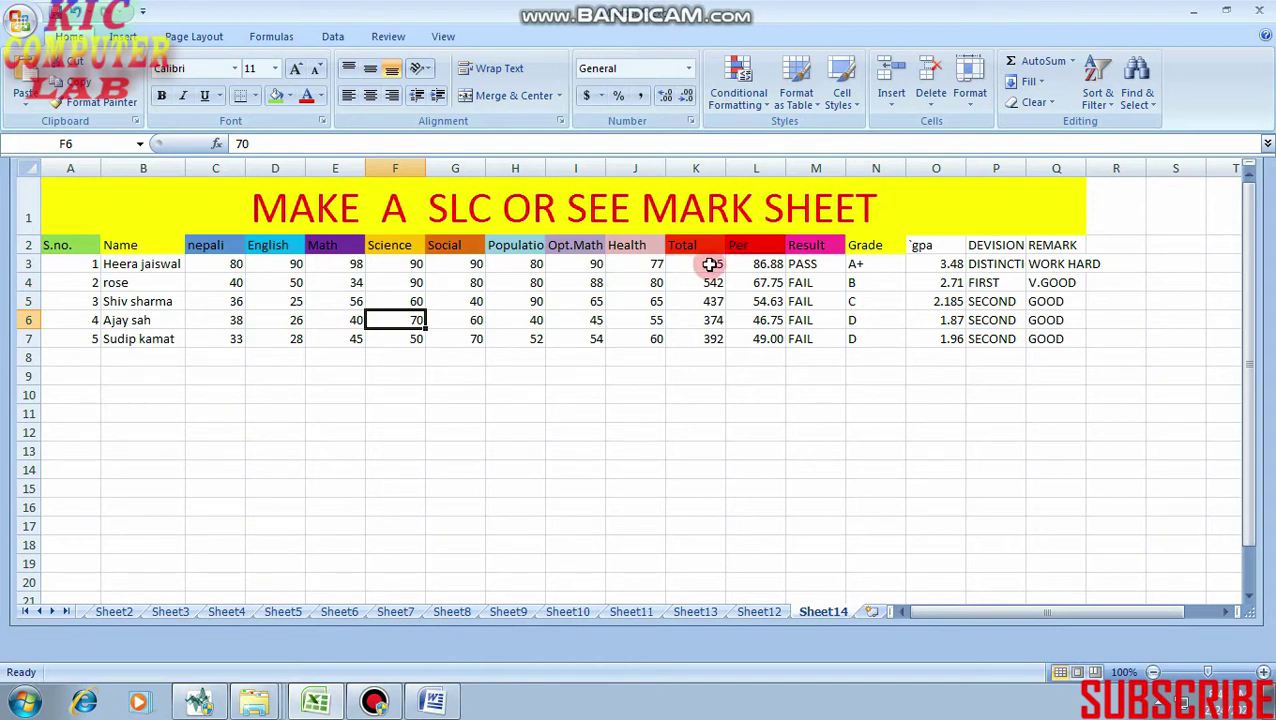
# Review and re-confirm the =SUM(C3:J3) Total formula in K3
pyautogui.click(708, 264)
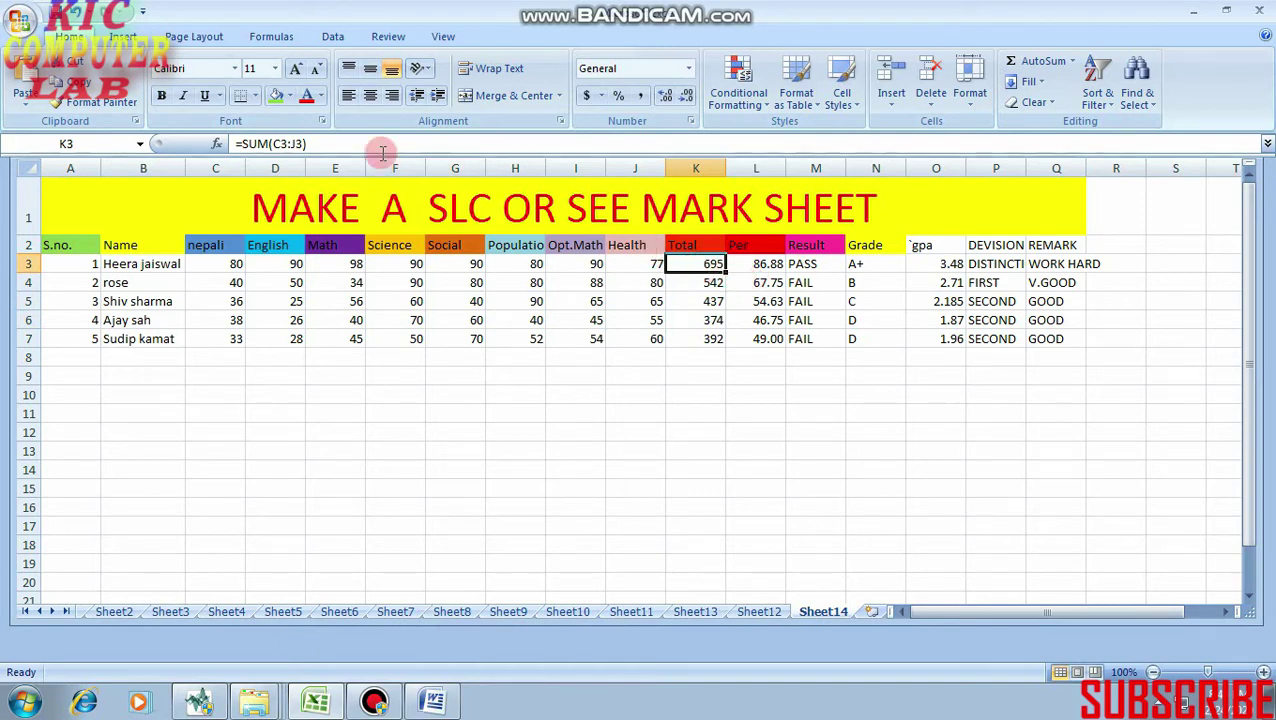
pyautogui.click(333, 143)
pyautogui.doubleClick(257, 143)
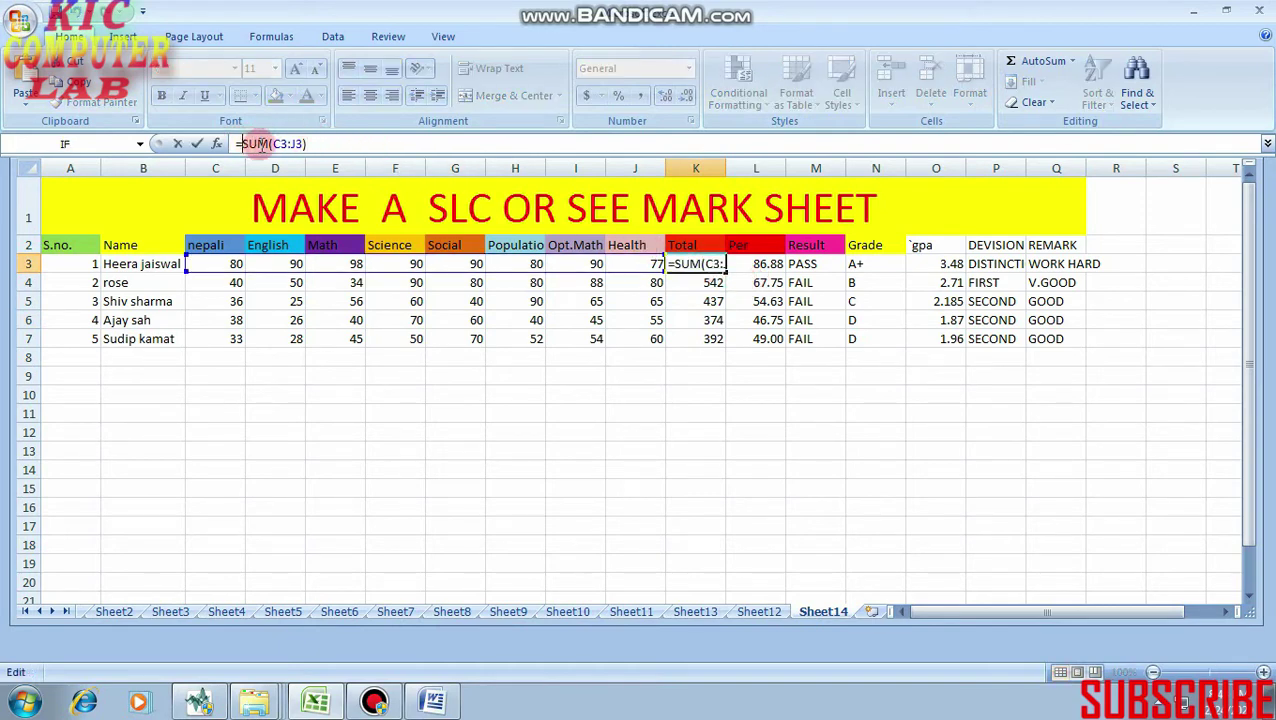
pyautogui.click(268, 143)
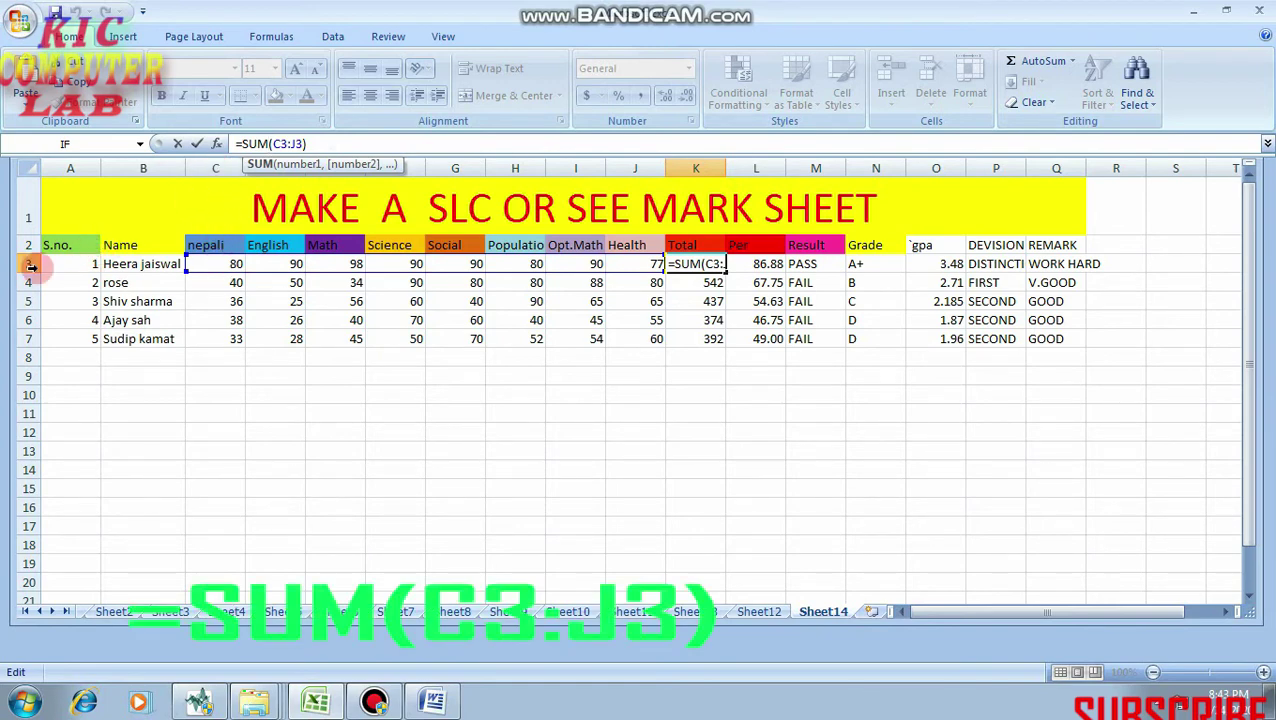
pyautogui.click(303, 142)
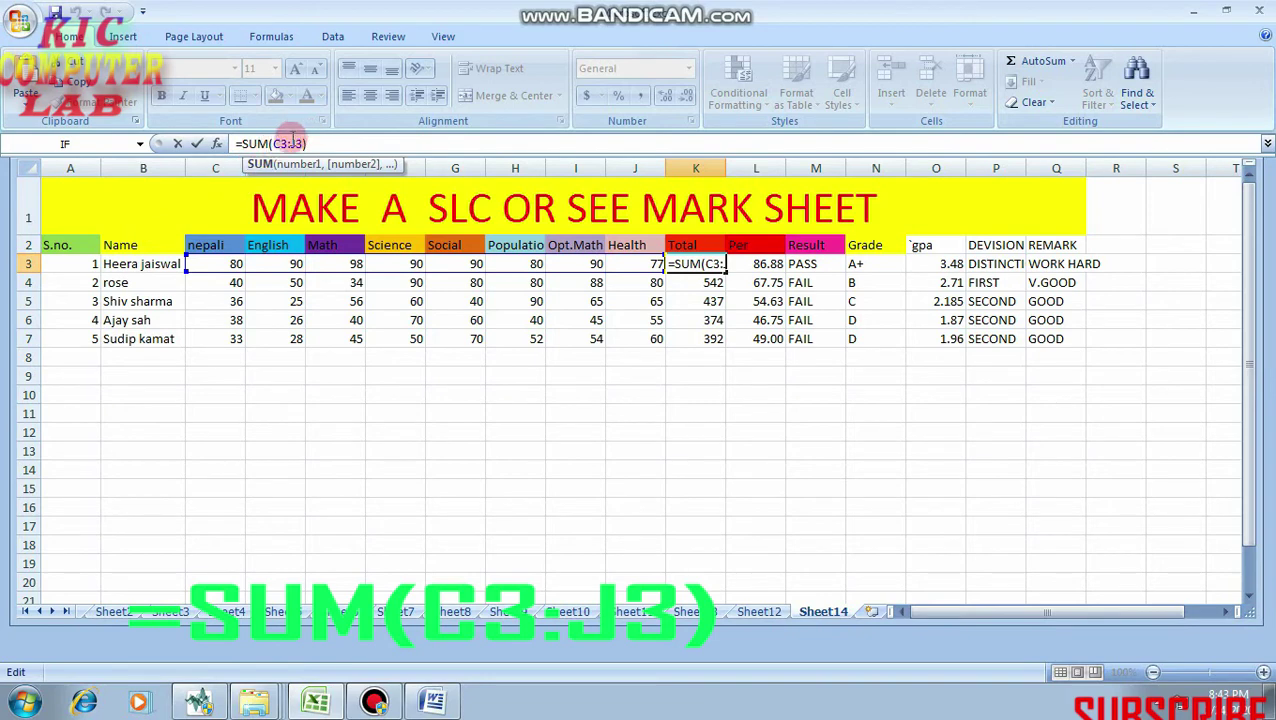
pyautogui.click(288, 143)
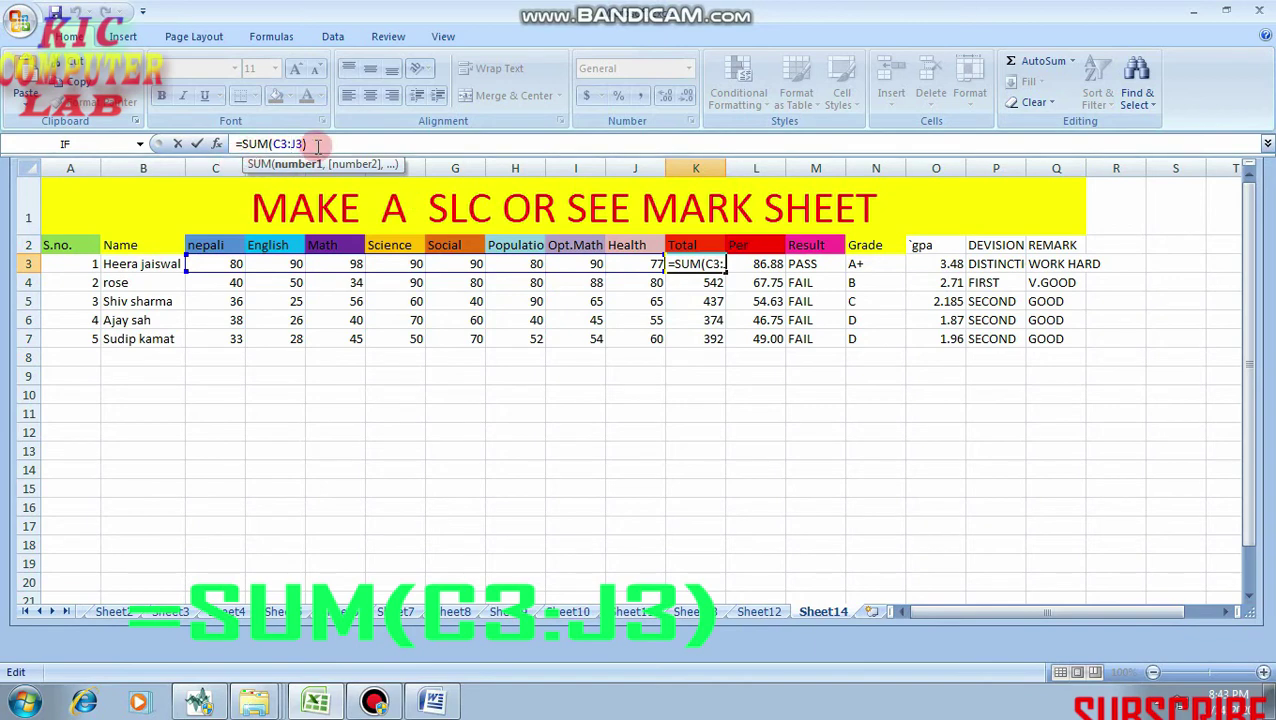
pyautogui.press('BackSpace')
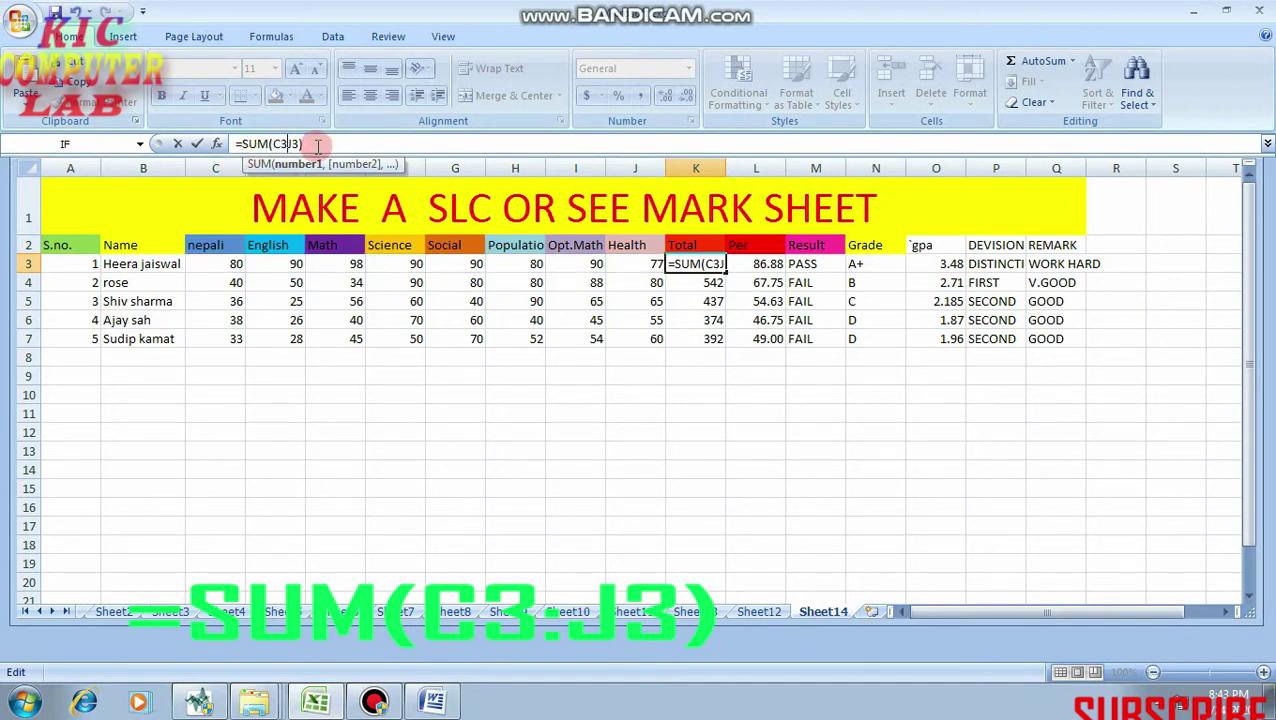
pyautogui.write(':')
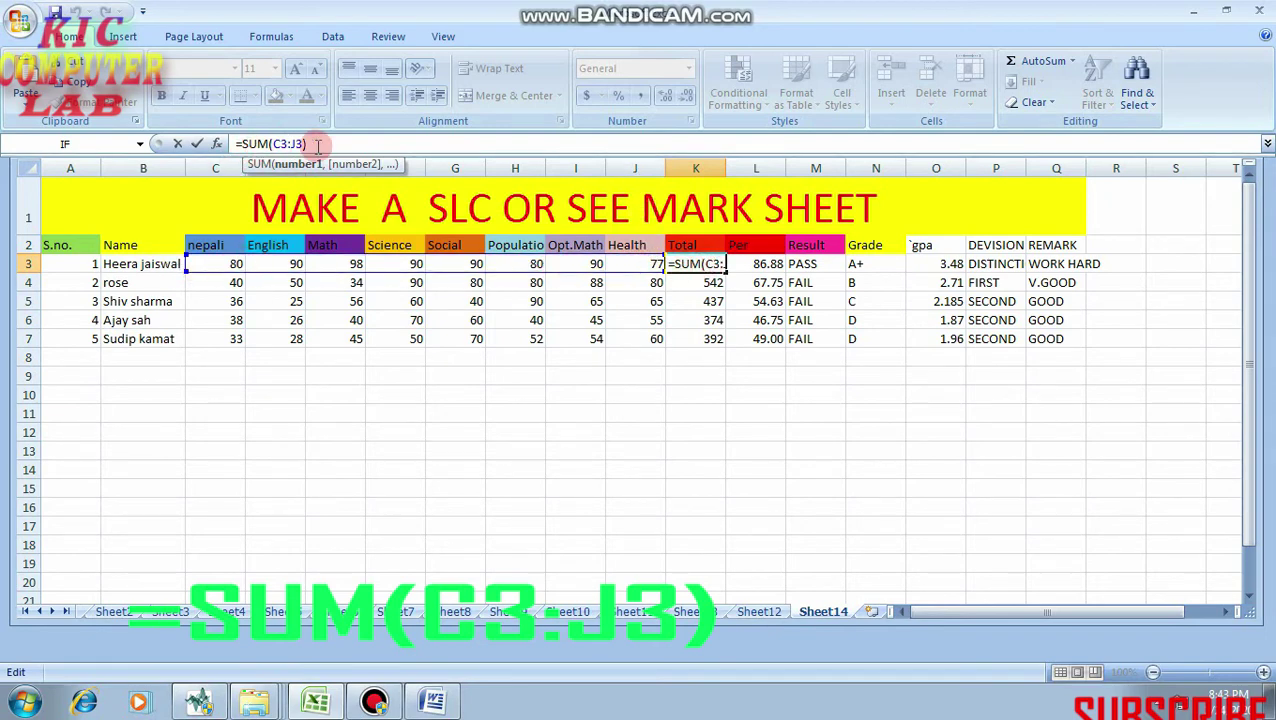
pyautogui.press('BackSpace')
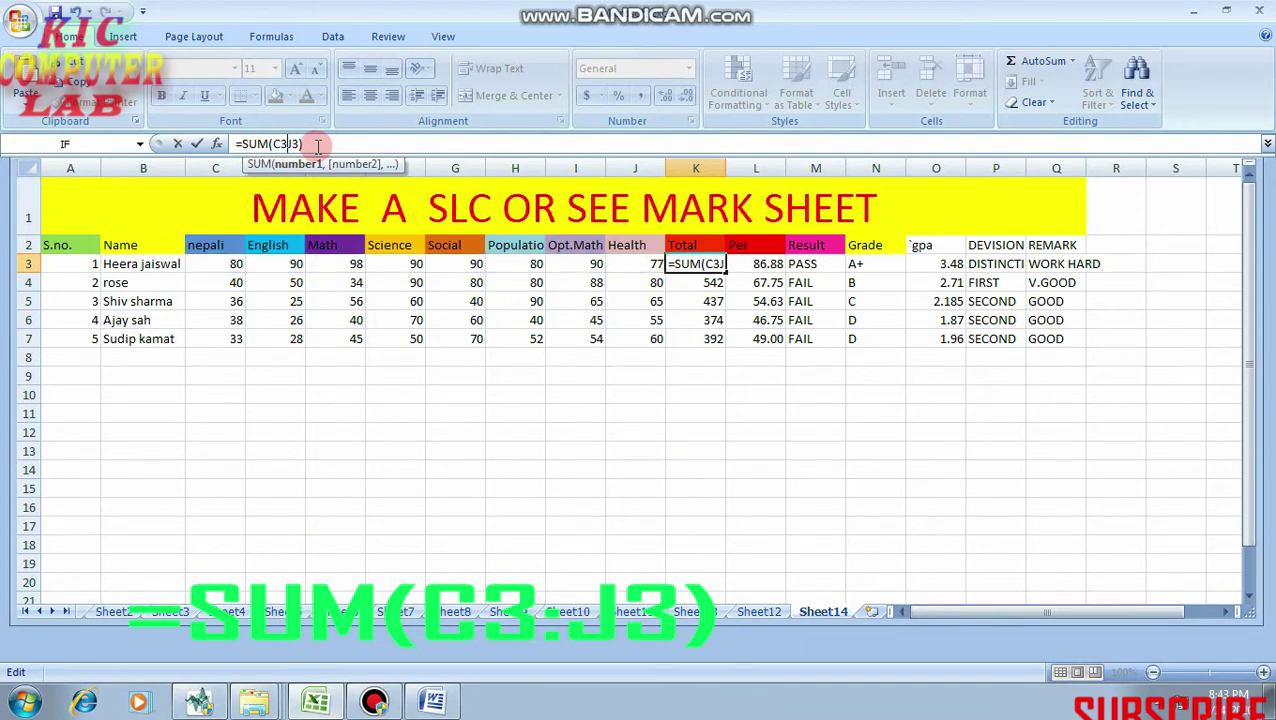
pyautogui.write(':')
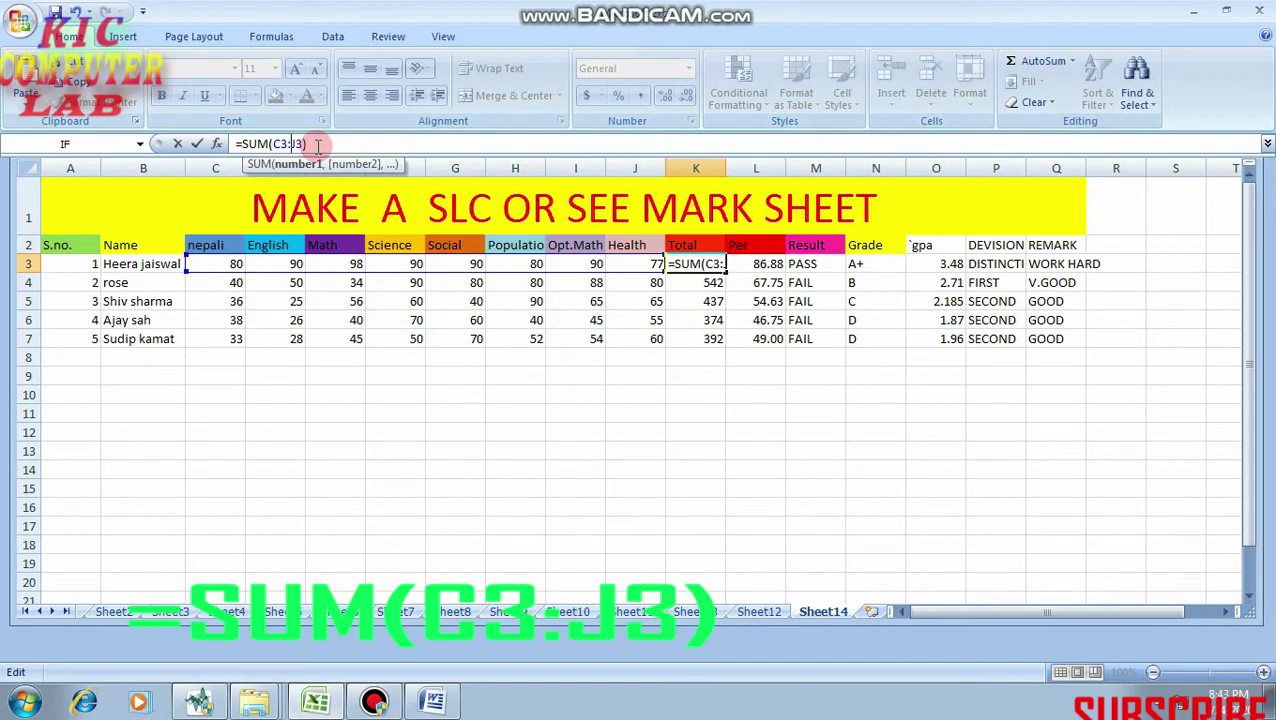
pyautogui.click(318, 146)
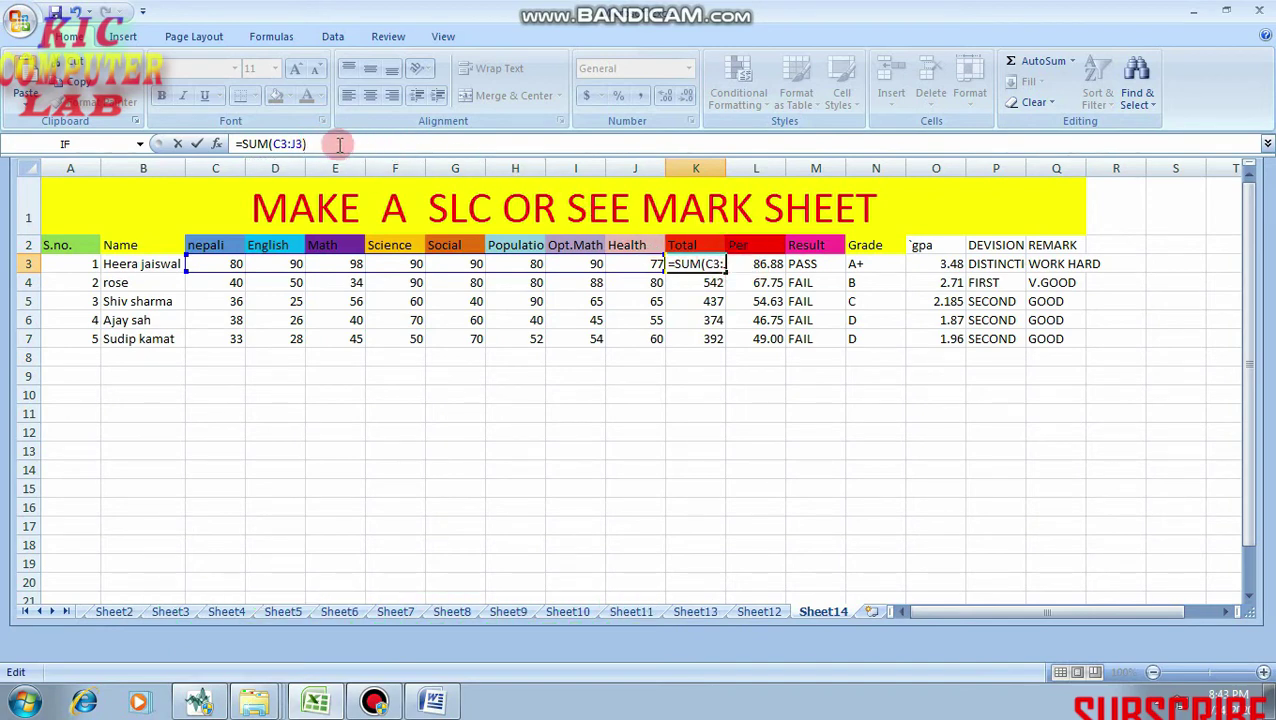
pyautogui.press('Return')
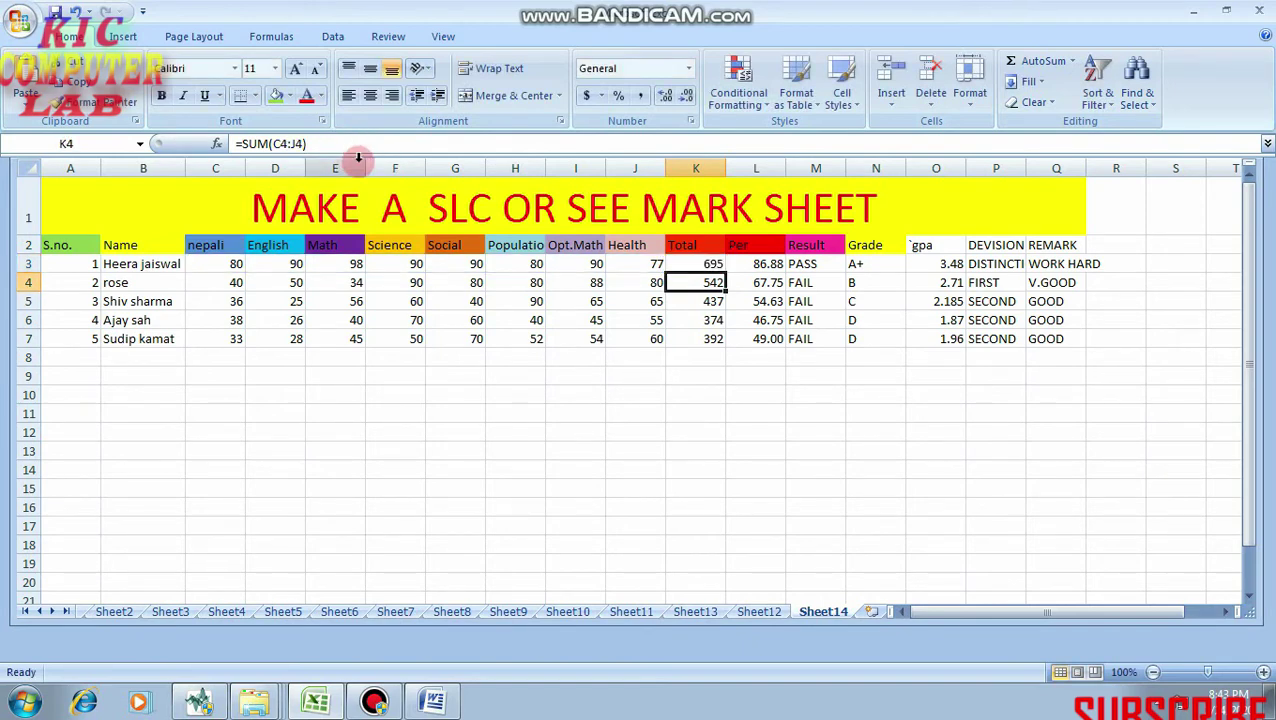
# Fill K3's Total formula down through K9
pyautogui.click(710, 265)
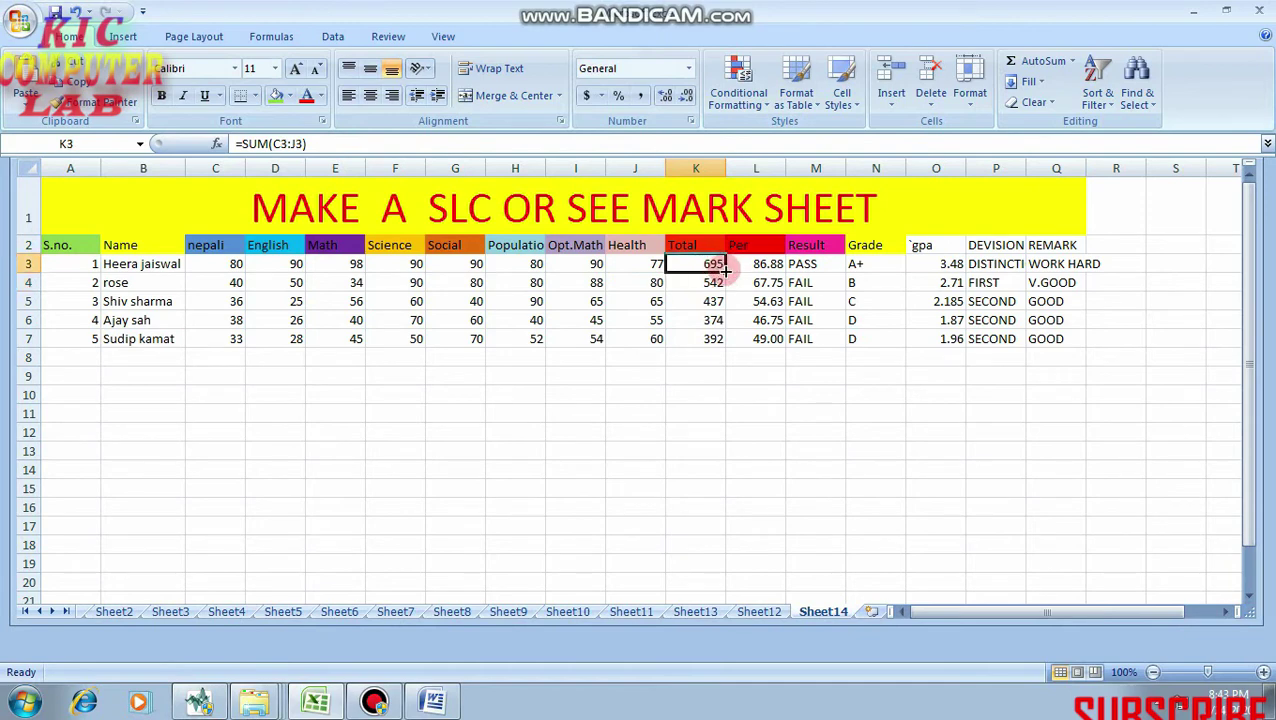
pyautogui.moveTo(725, 270); pyautogui.dragTo(720, 380)
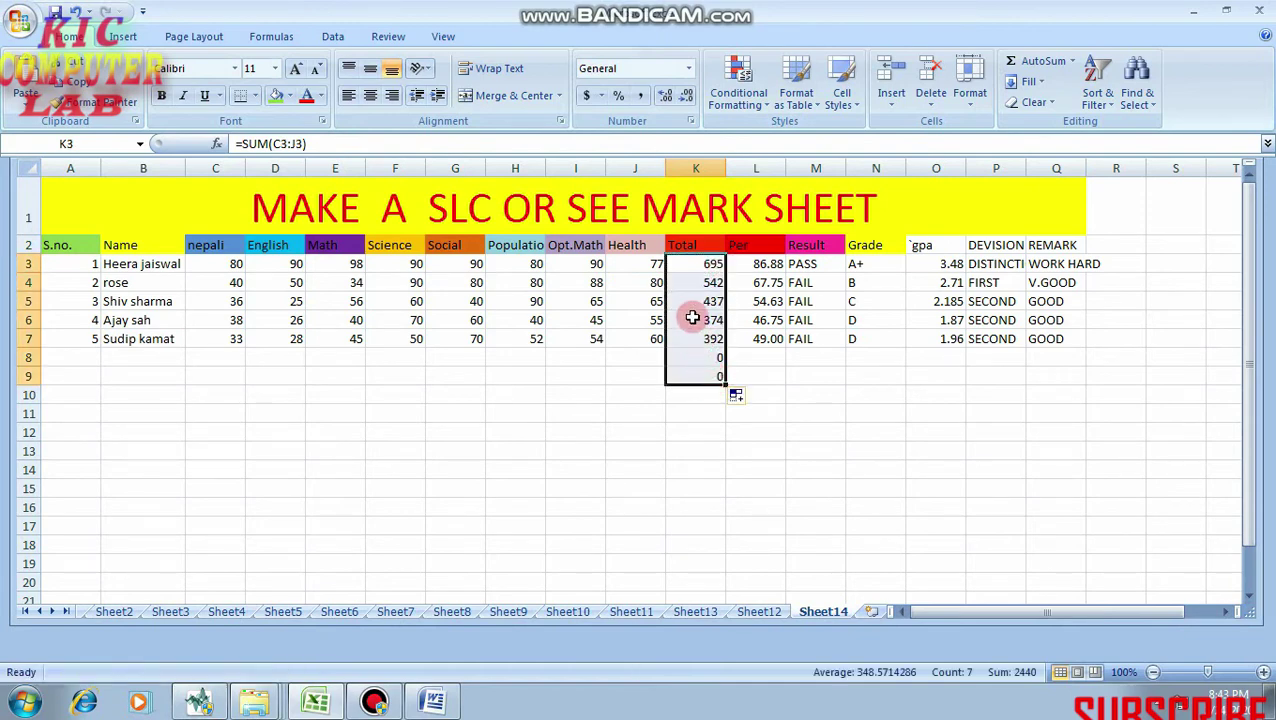
pyautogui.click(702, 264)
pyautogui.click(329, 143)
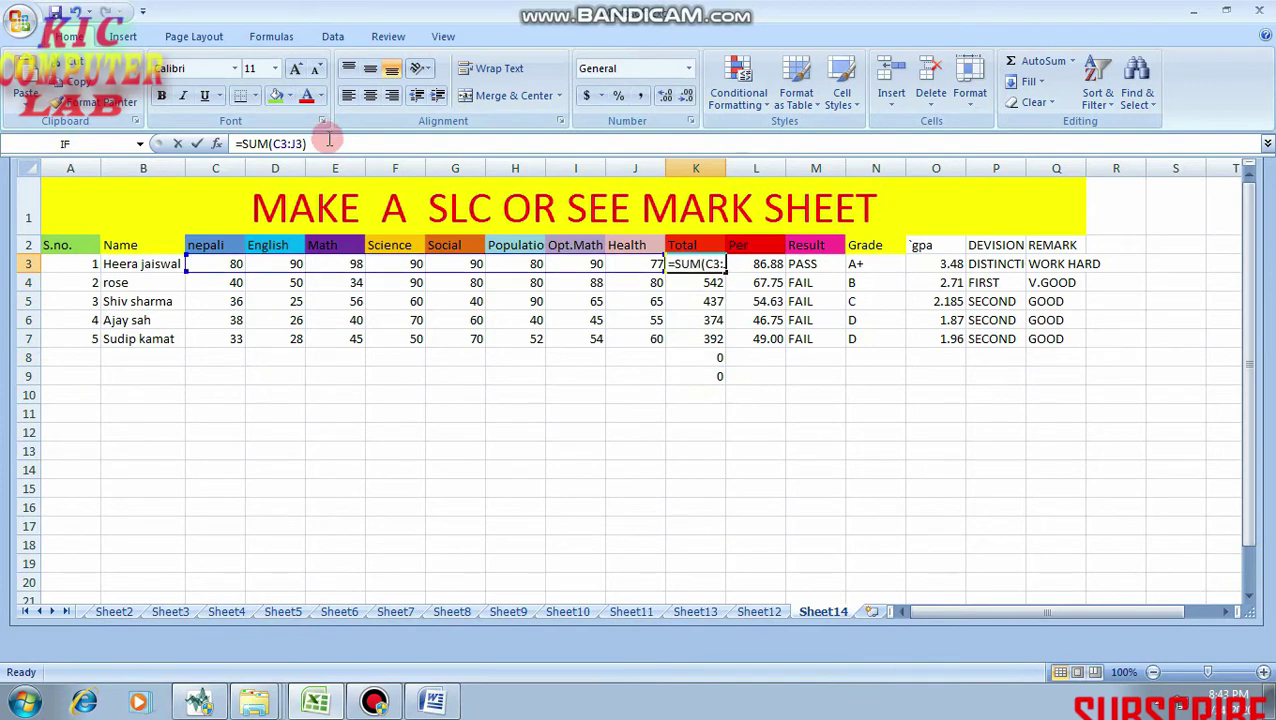
pyautogui.click(750, 267)
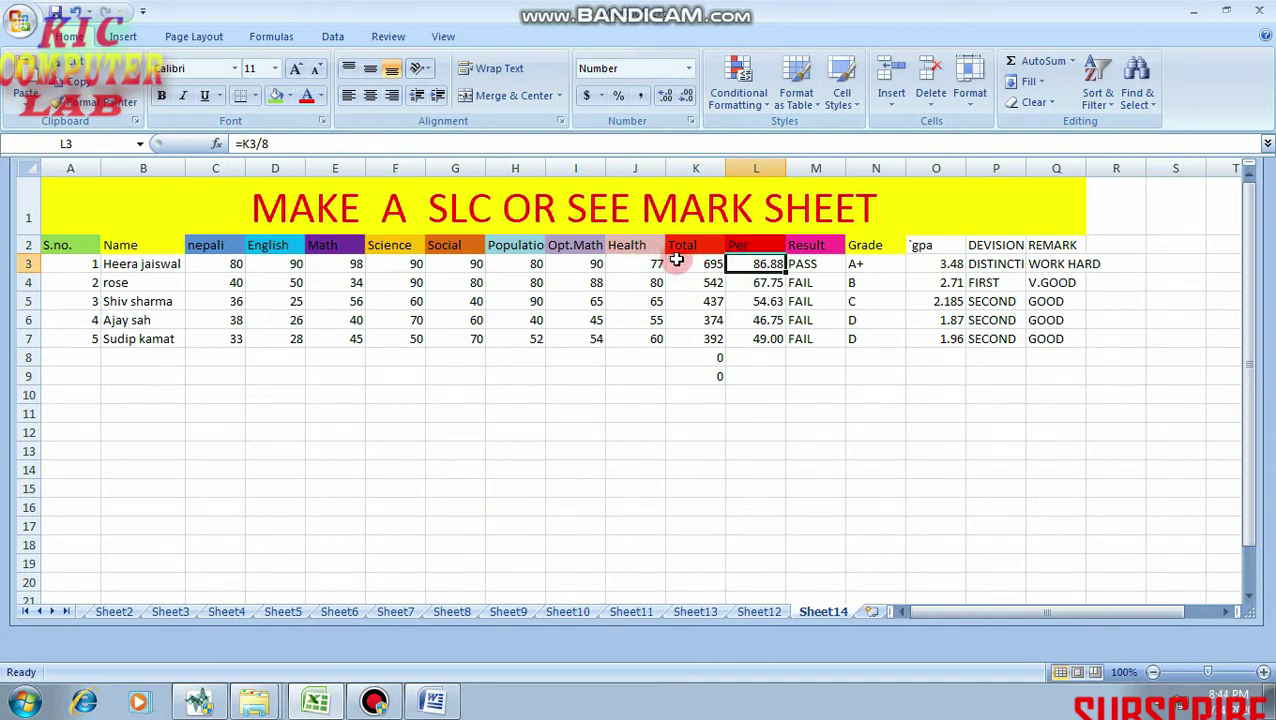
# Re-confirm =K3/8 in L3 and fill it to L11, cancelling the overwrite warning
pyautogui.click(685, 263)
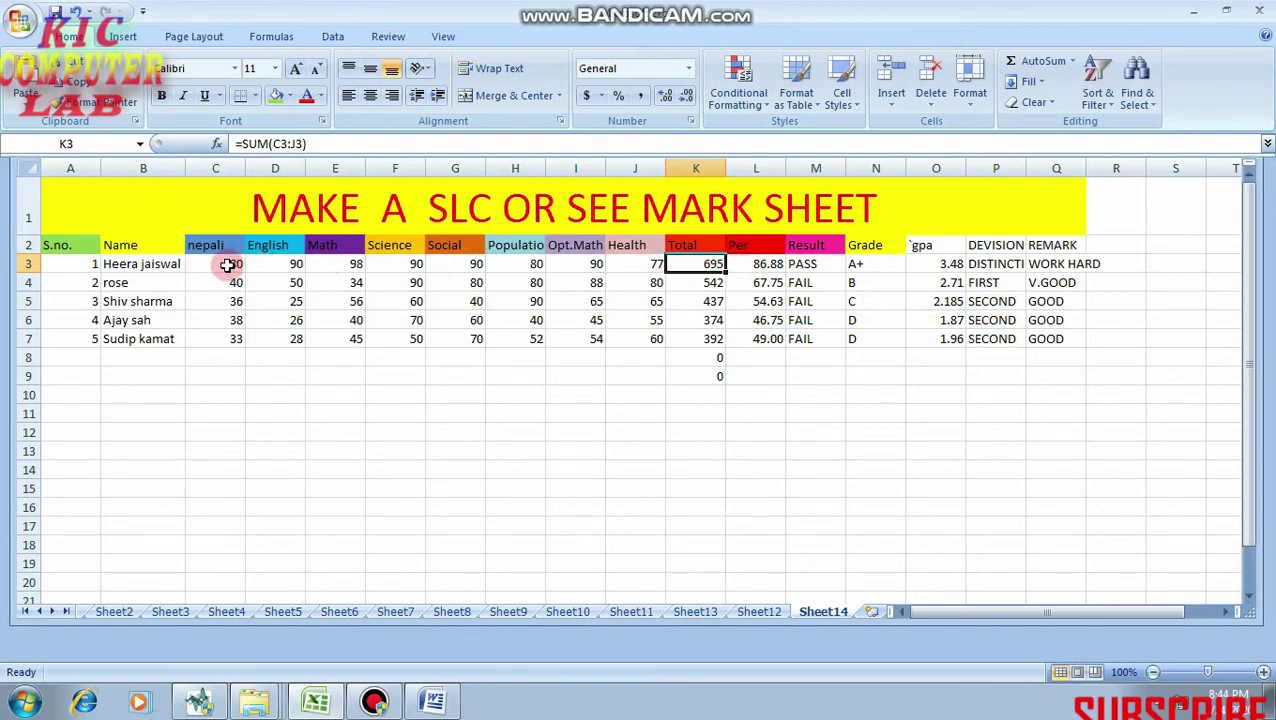
pyautogui.click(762, 268)
pyautogui.click(285, 143)
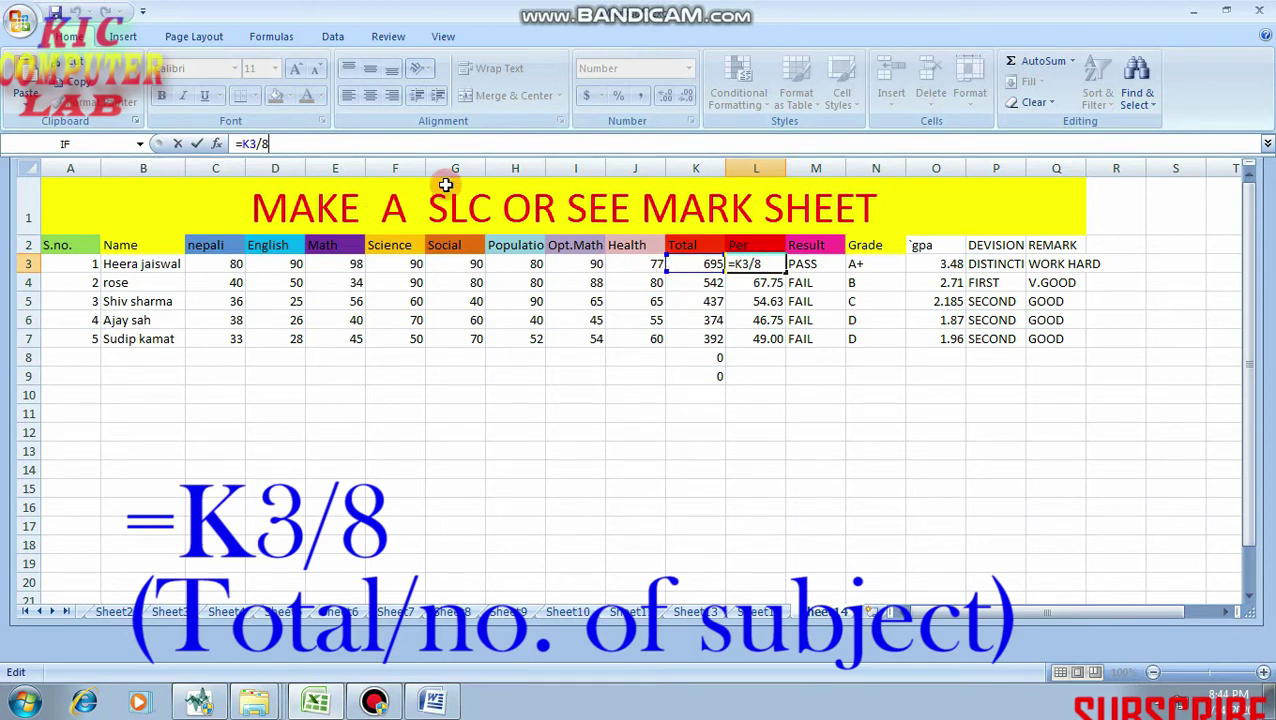
pyautogui.press('Return')
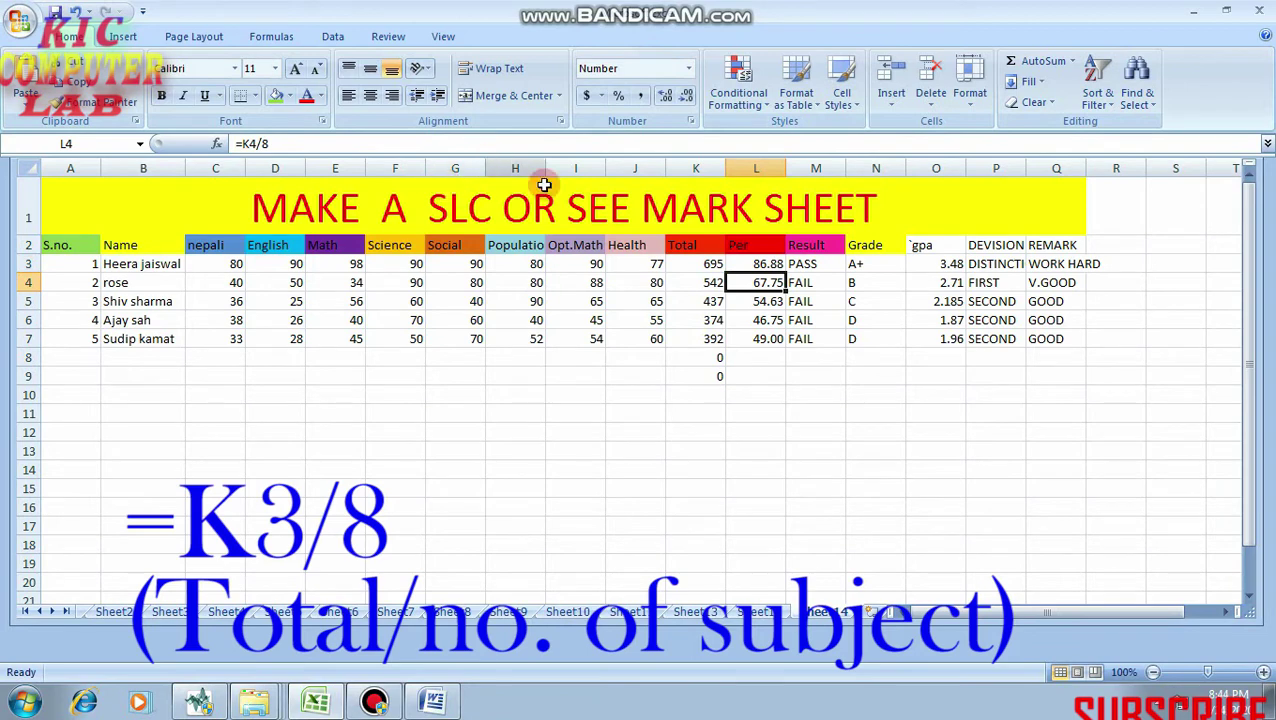
pyautogui.click(760, 264)
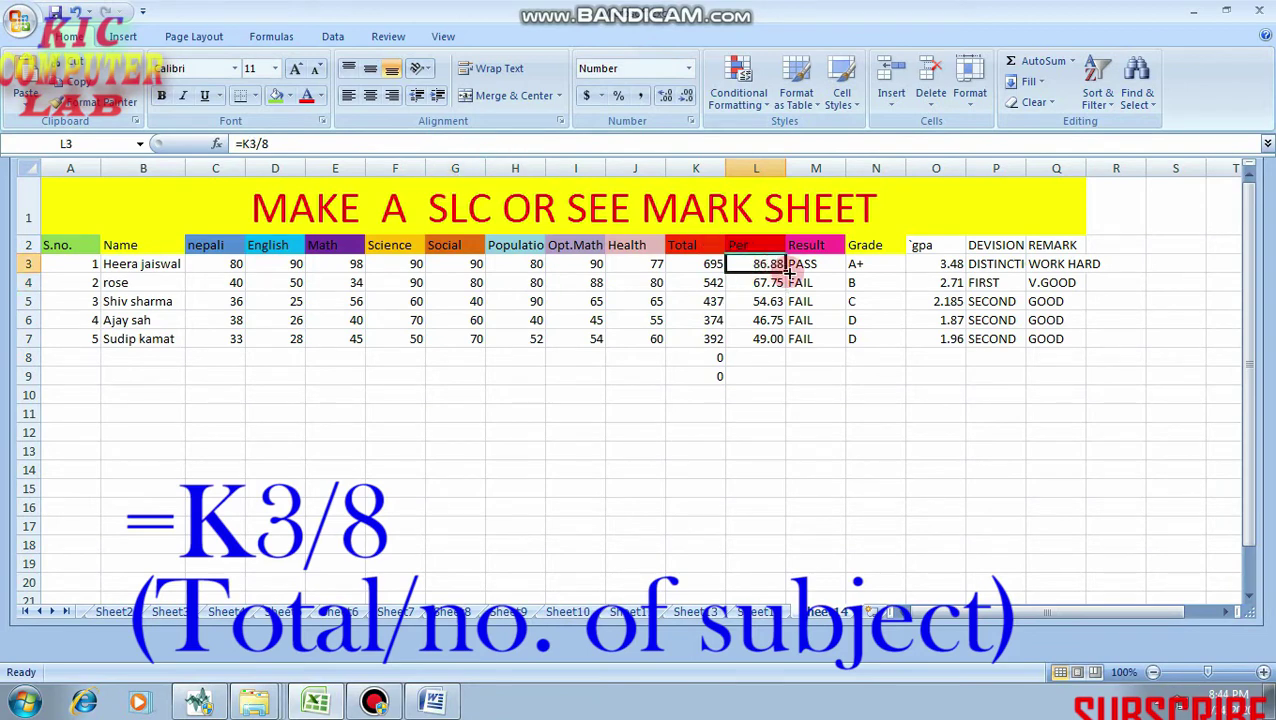
pyautogui.moveTo(778, 267)
pyautogui.mouseDown()
pyautogui.moveTo(793, 343)
pyautogui.moveTo(768, 340)
pyautogui.mouseUp()
pyautogui.click(700, 397)
pyautogui.moveTo(786, 270); pyautogui.dragTo(786, 413)
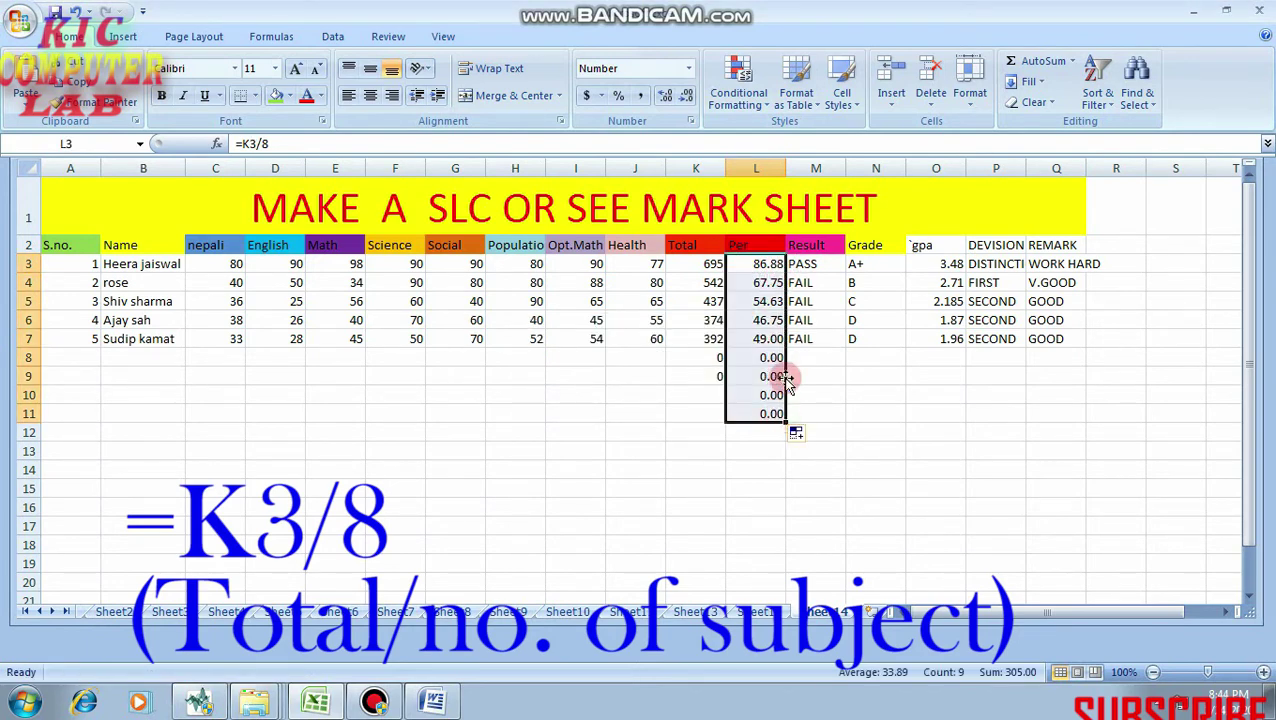
pyautogui.click(805, 264)
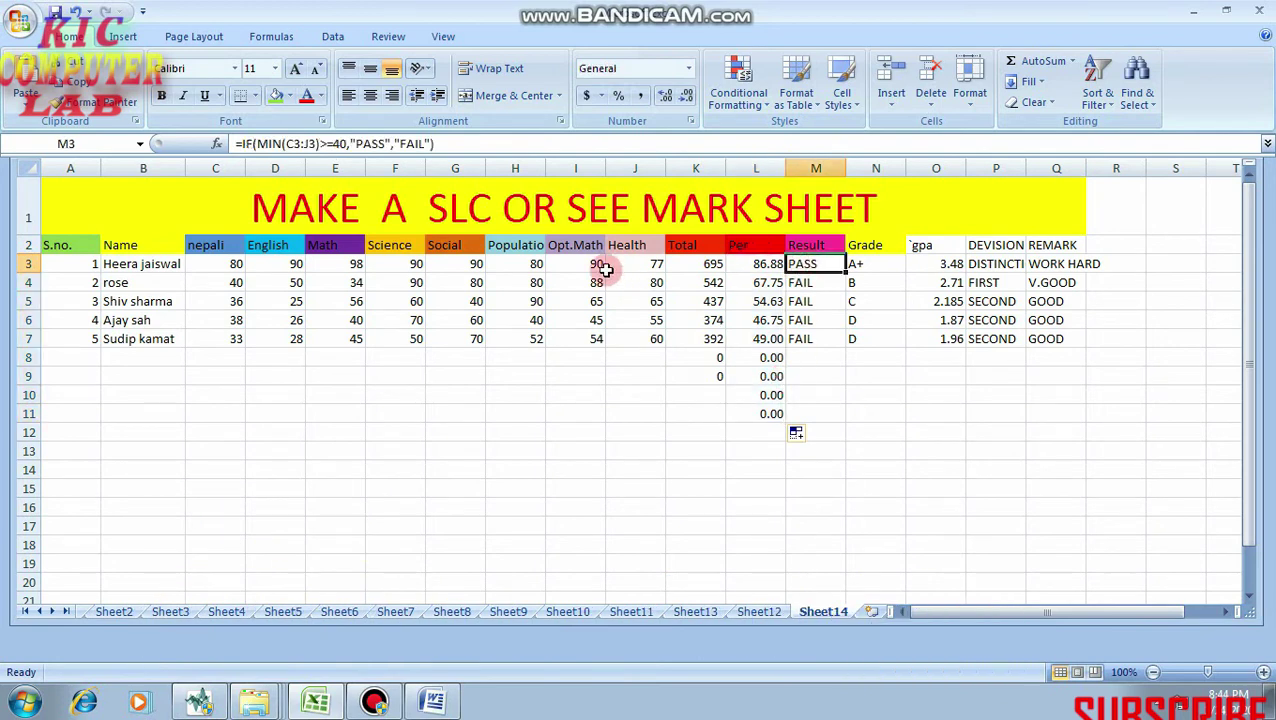
# Enter =IF(MIN(C3:J3)>=40,"PASS","FAIL") in M3 and fill it down to M10
pyautogui.click(490, 143)
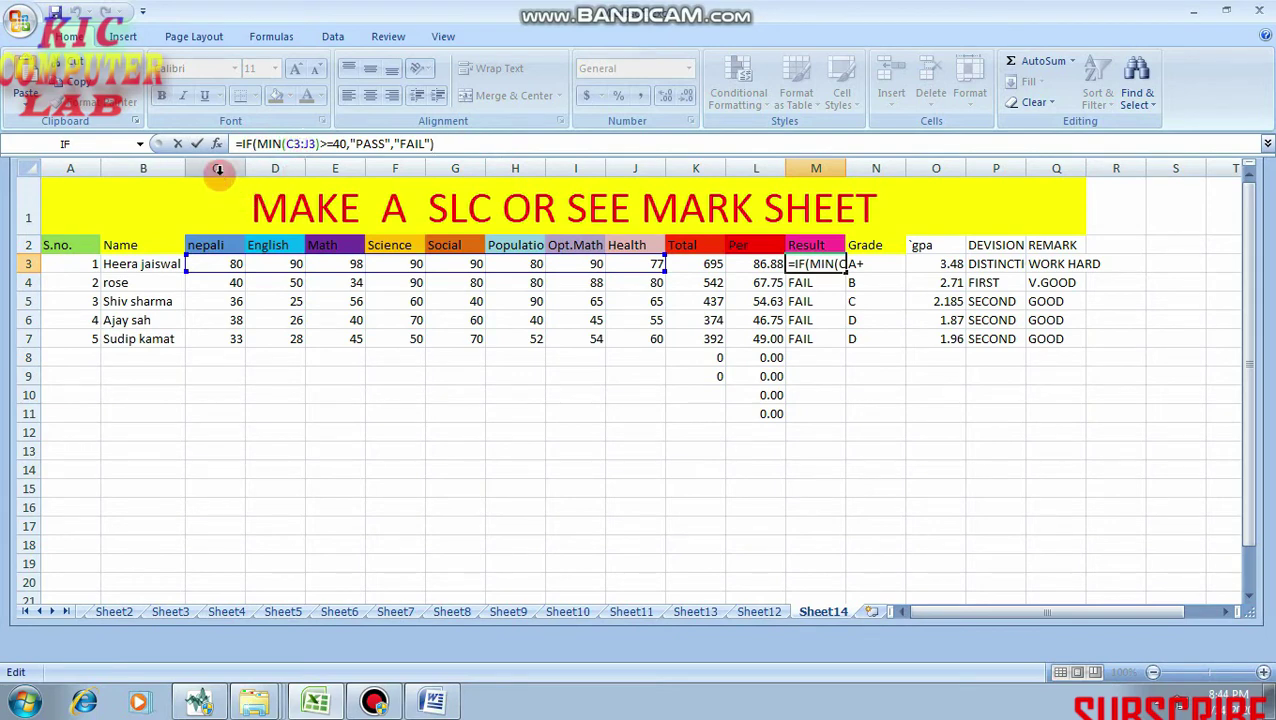
pyautogui.moveTo(218, 263); pyautogui.dragTo(650, 260)
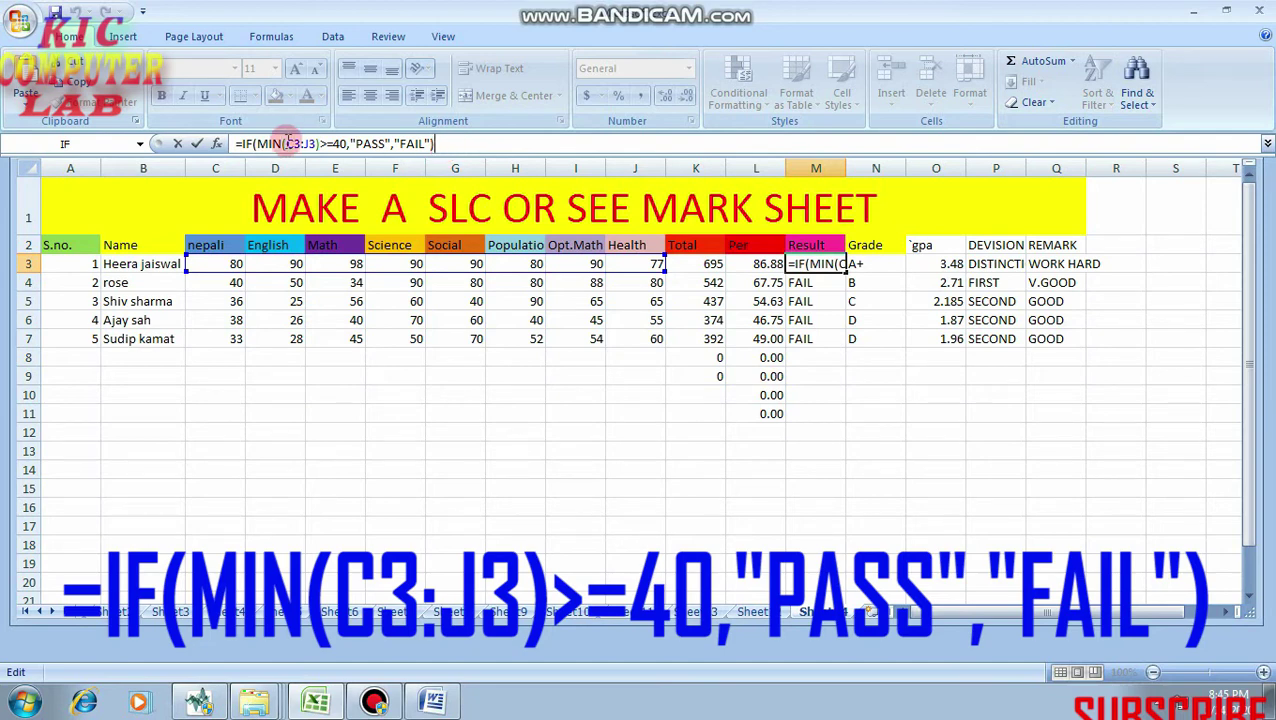
pyautogui.click(341, 144)
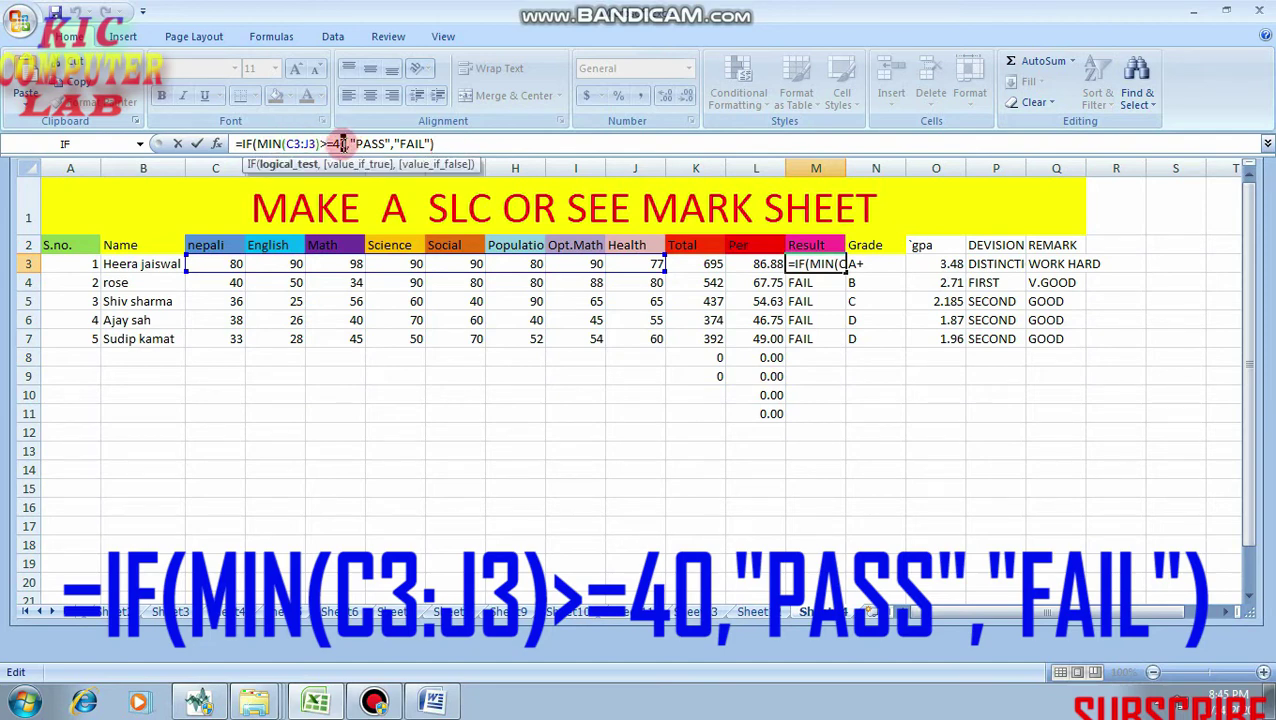
pyautogui.moveTo(341, 144); pyautogui.dragTo(340, 144)
pyautogui.click(360, 144)
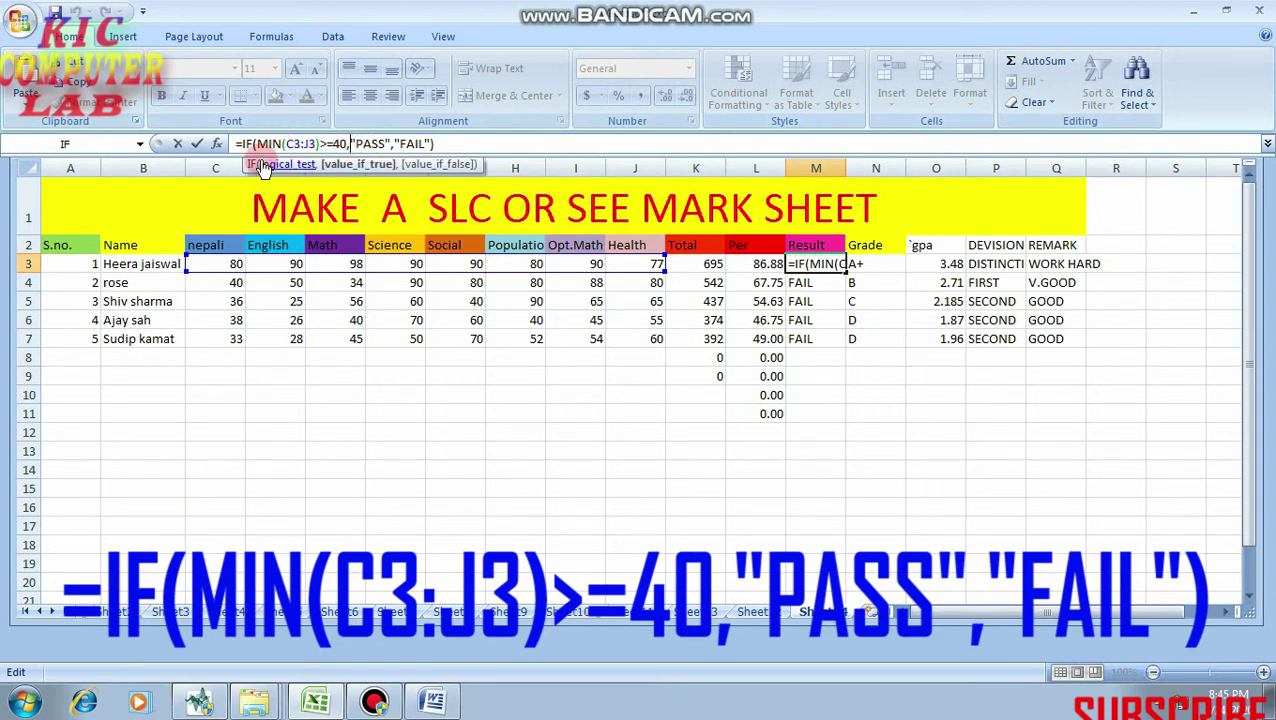
pyautogui.click(483, 145)
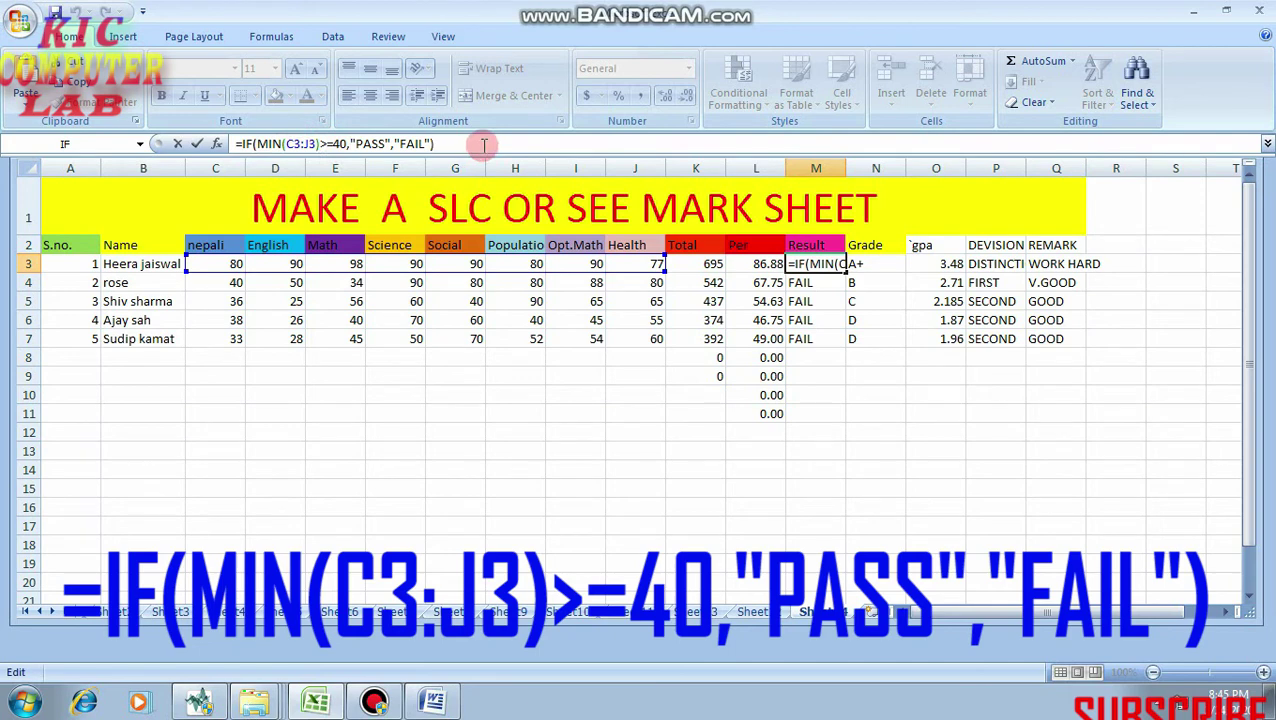
pyautogui.press('Return')
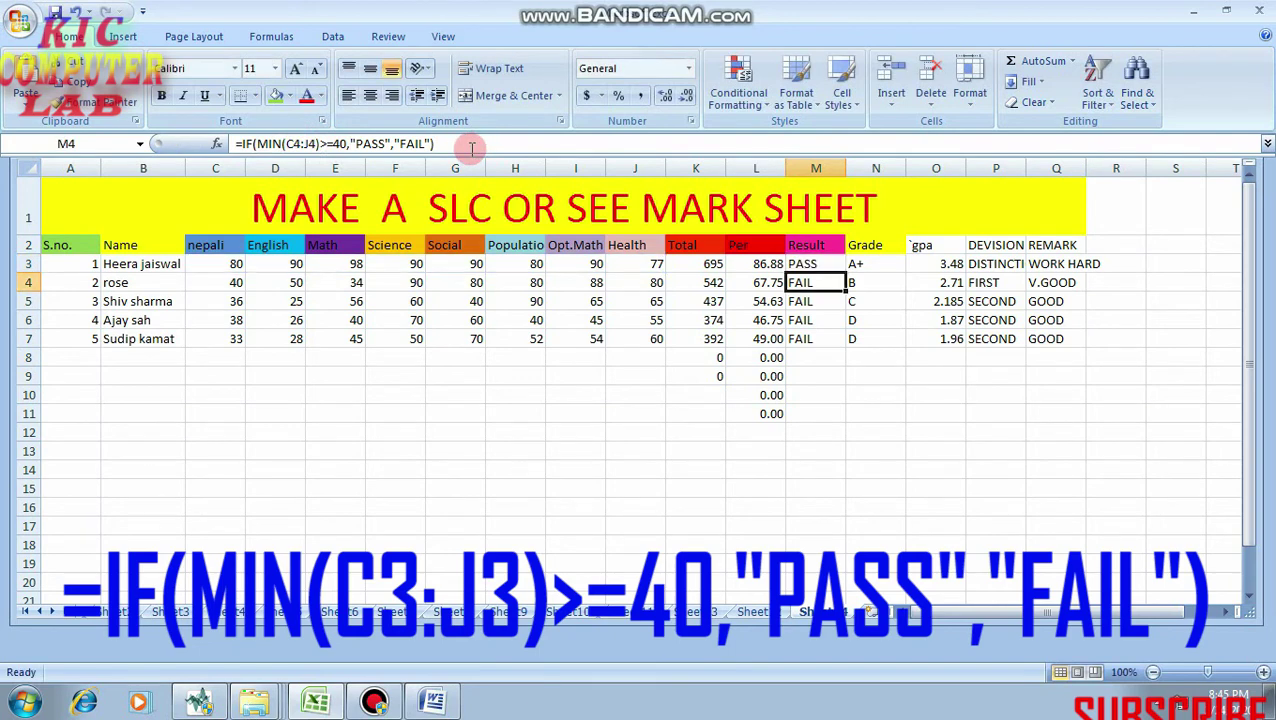
pyautogui.click(818, 266)
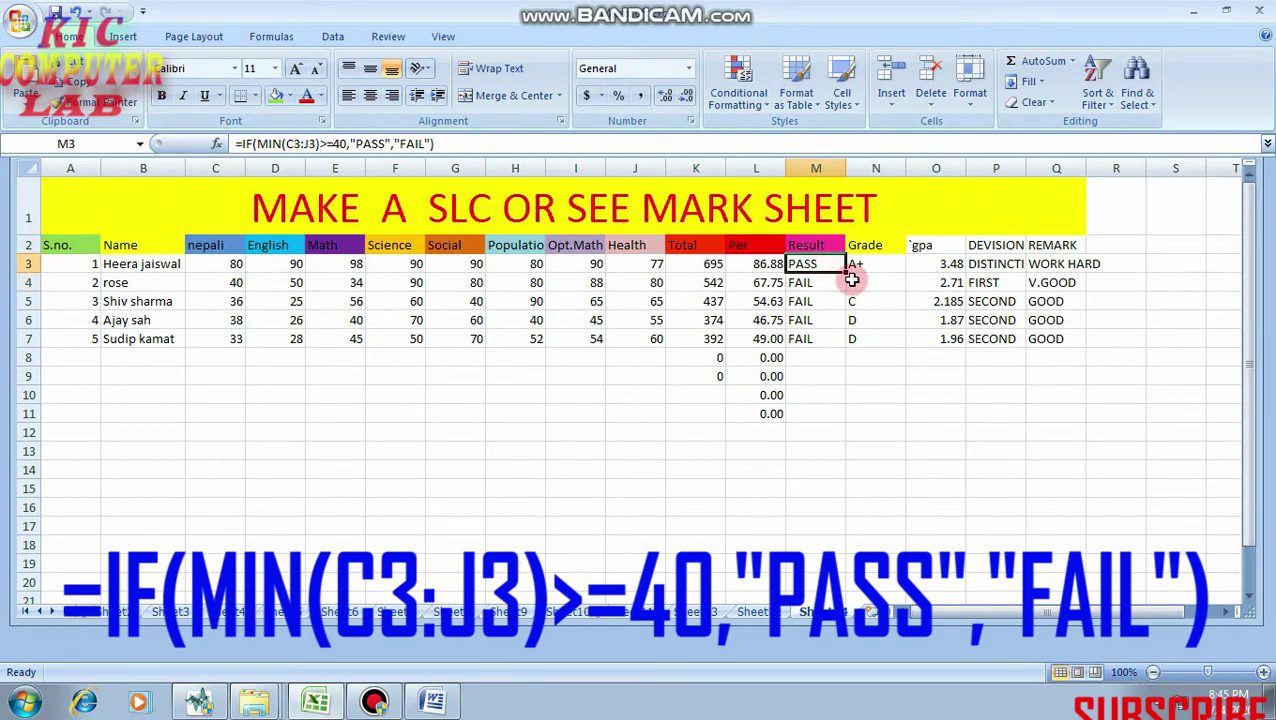
pyautogui.moveTo(846, 270); pyautogui.dragTo(847, 400)
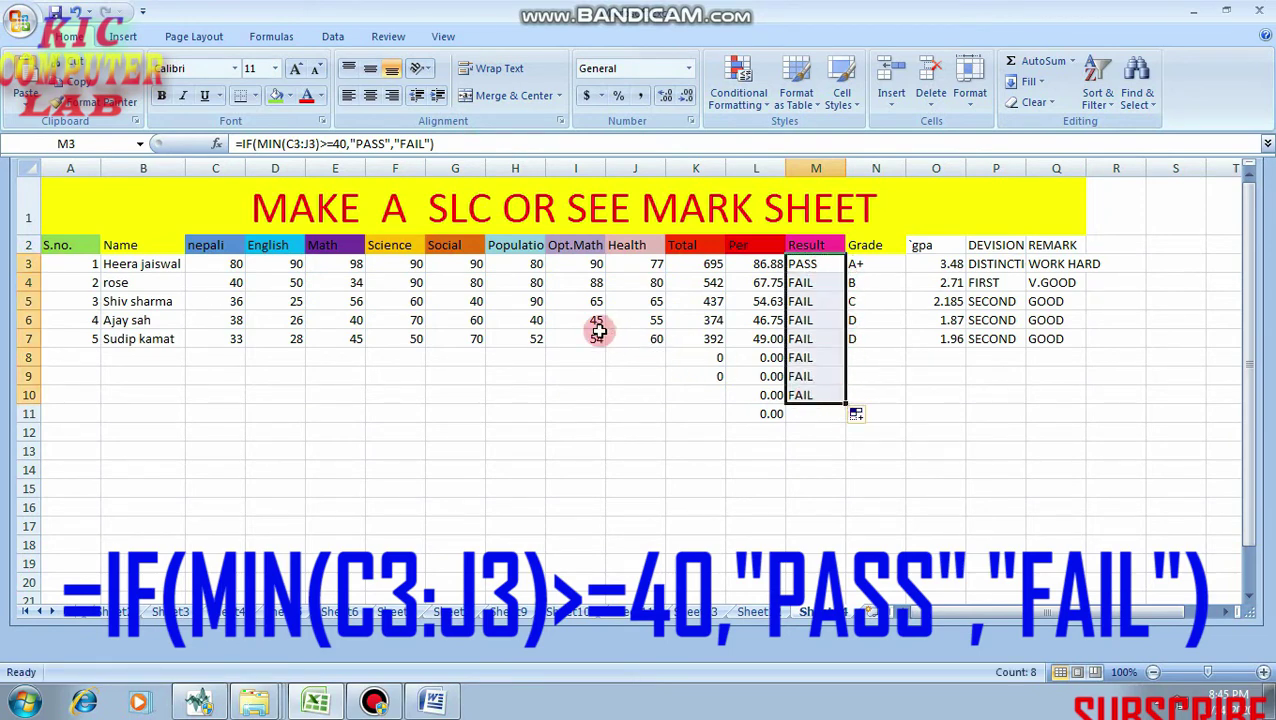
pyautogui.click(808, 283)
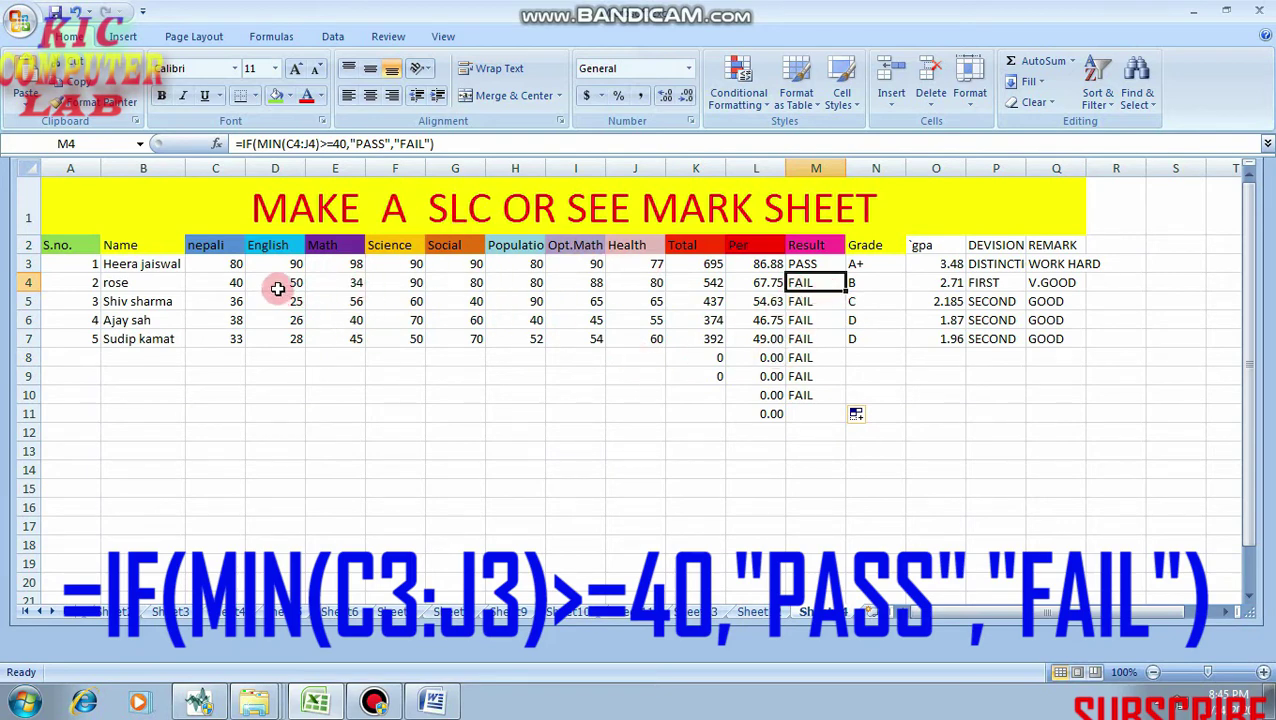
# Change E4's Math mark to 40, D5's English to 80 and C5's Nepali to 90
pyautogui.click(356, 284)
pyautogui.write('40')
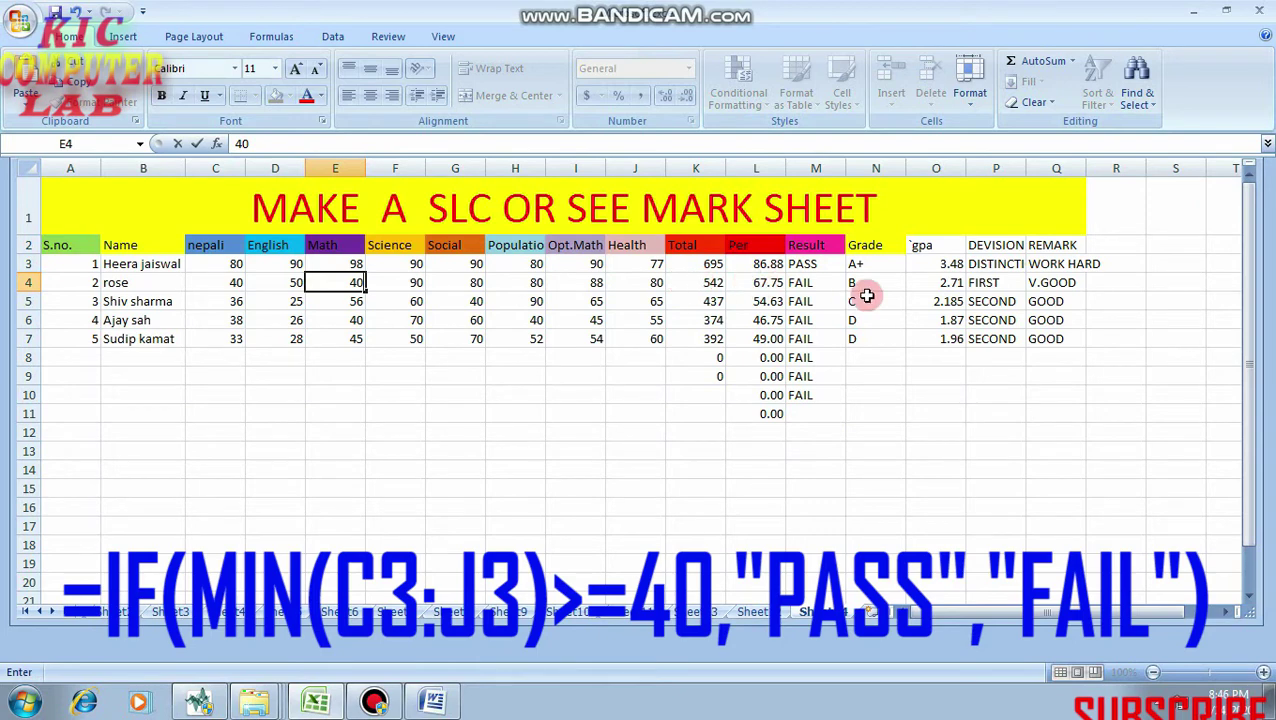
pyautogui.click(906, 283)
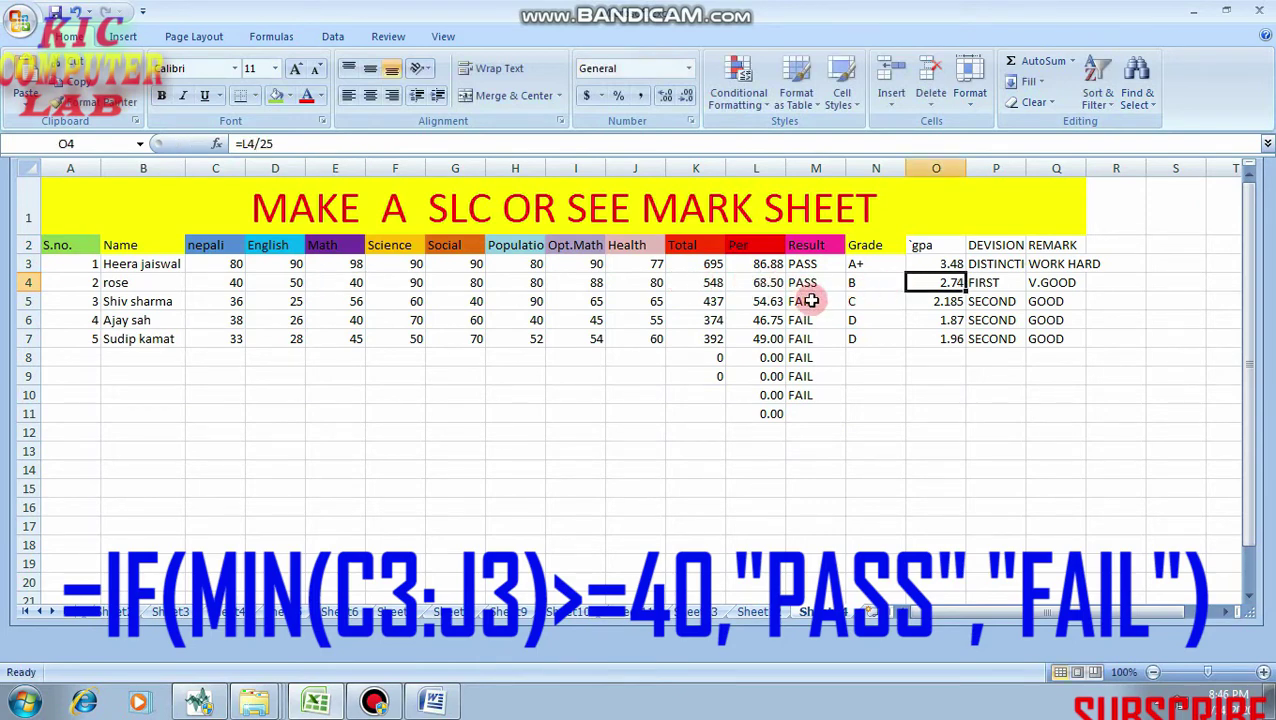
pyautogui.click(808, 300)
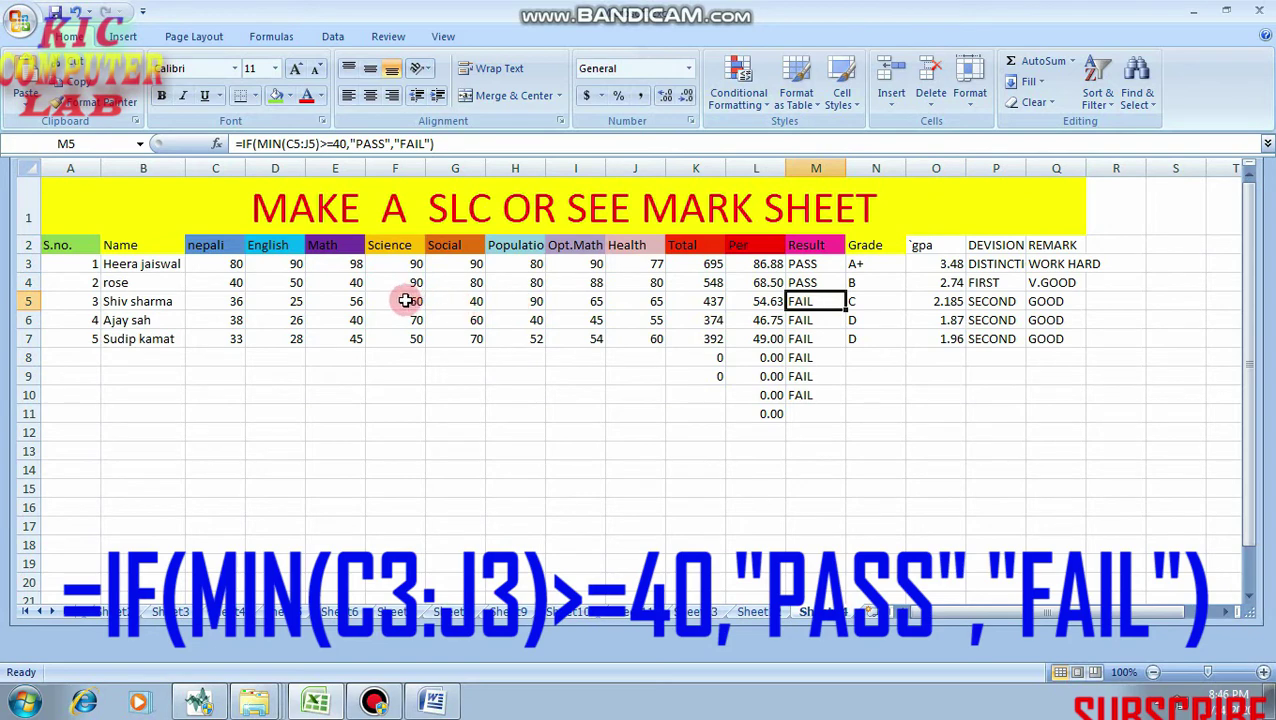
pyautogui.click(288, 301)
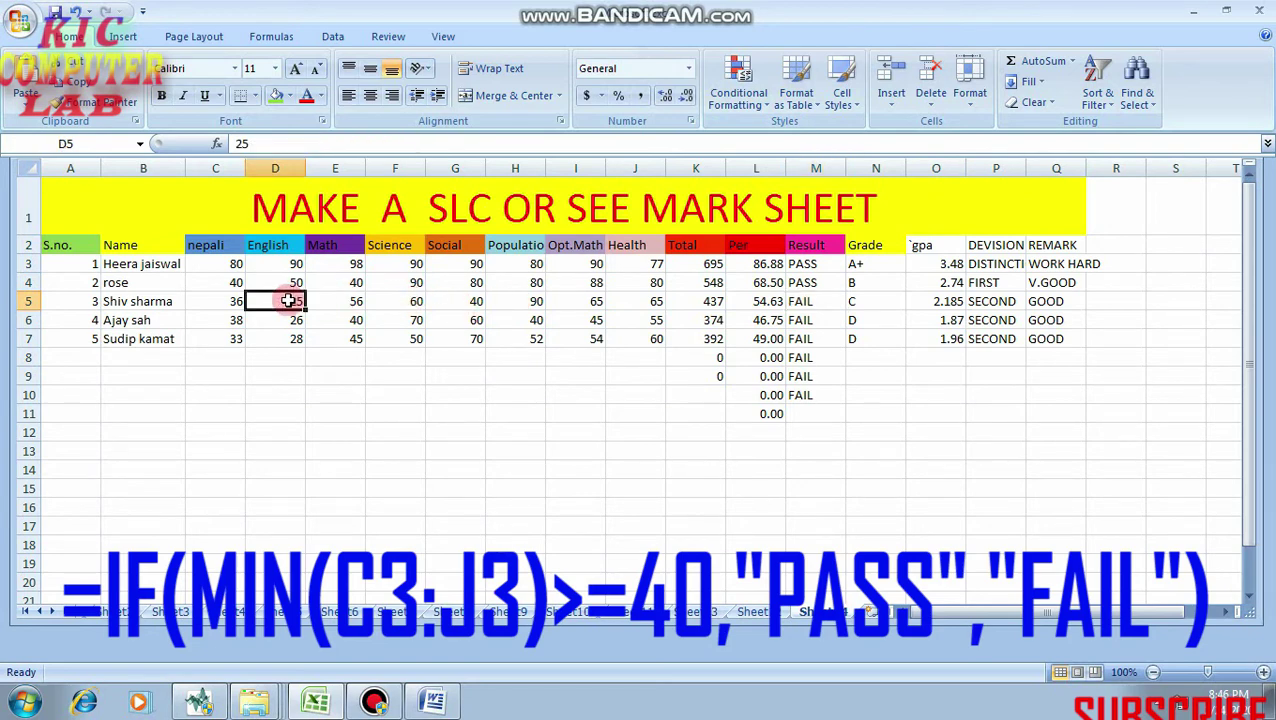
pyautogui.write('80')
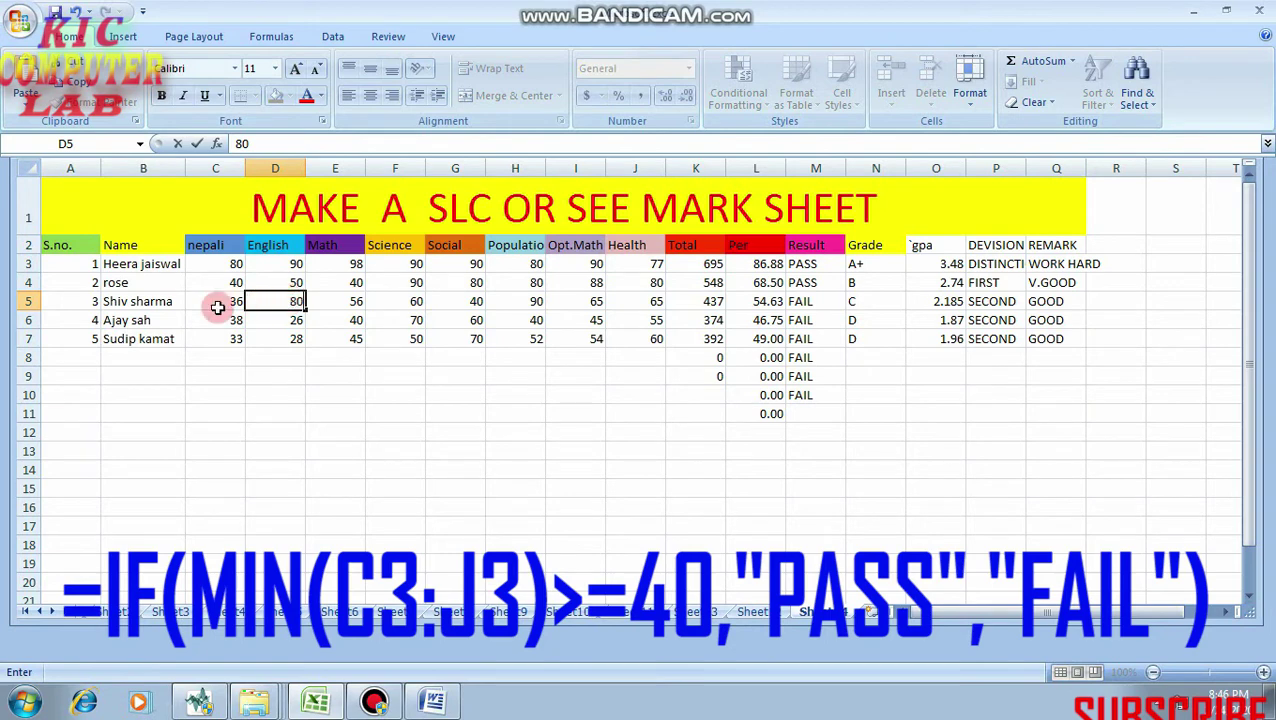
pyautogui.click(218, 306)
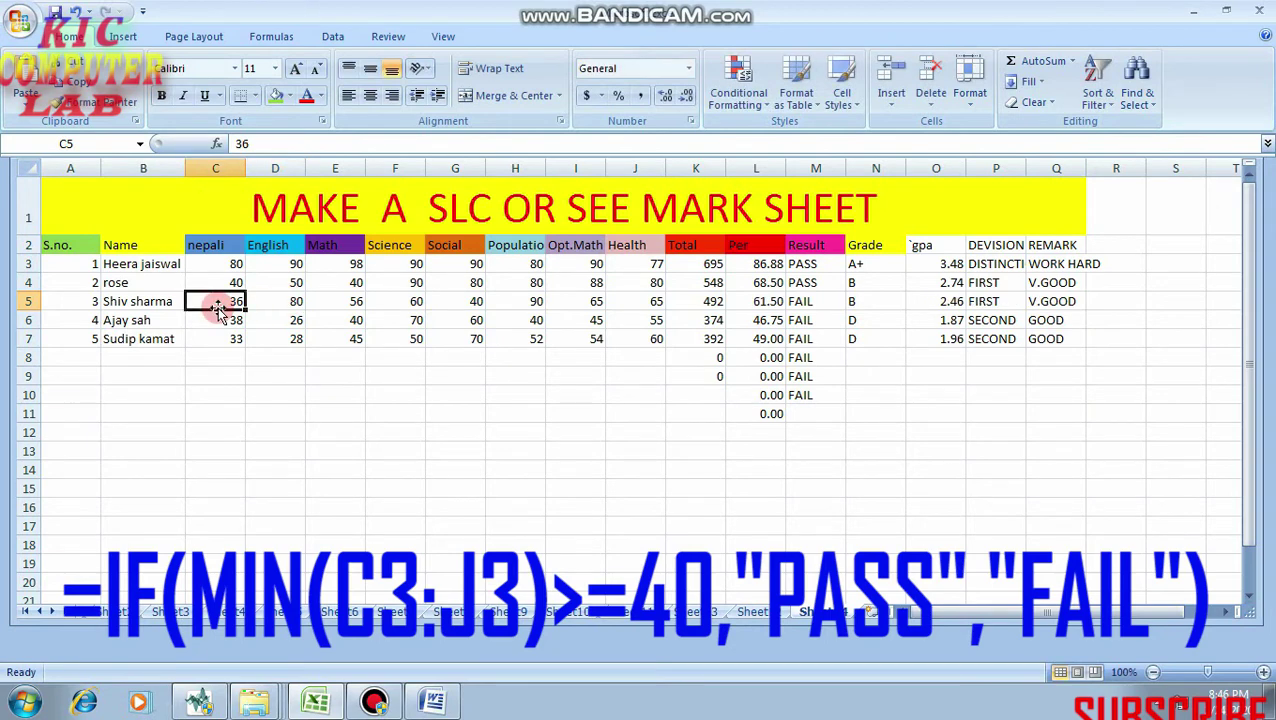
pyautogui.write('90')
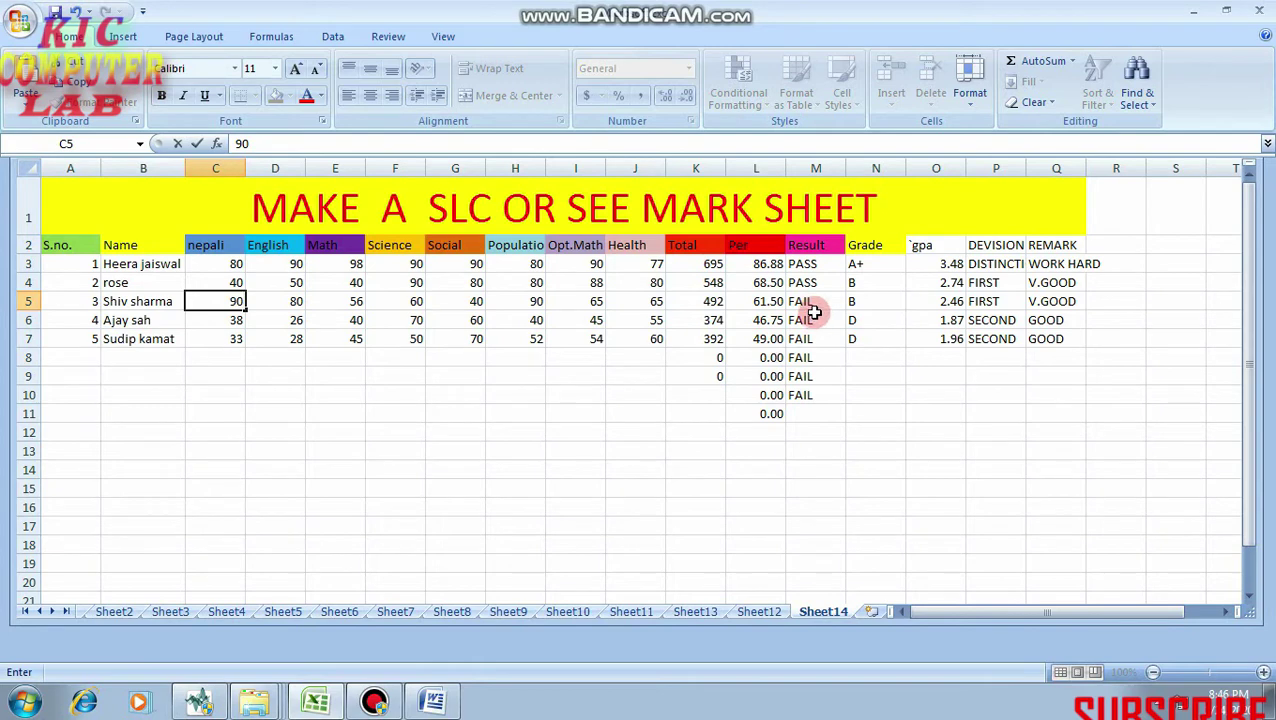
pyautogui.click(872, 300)
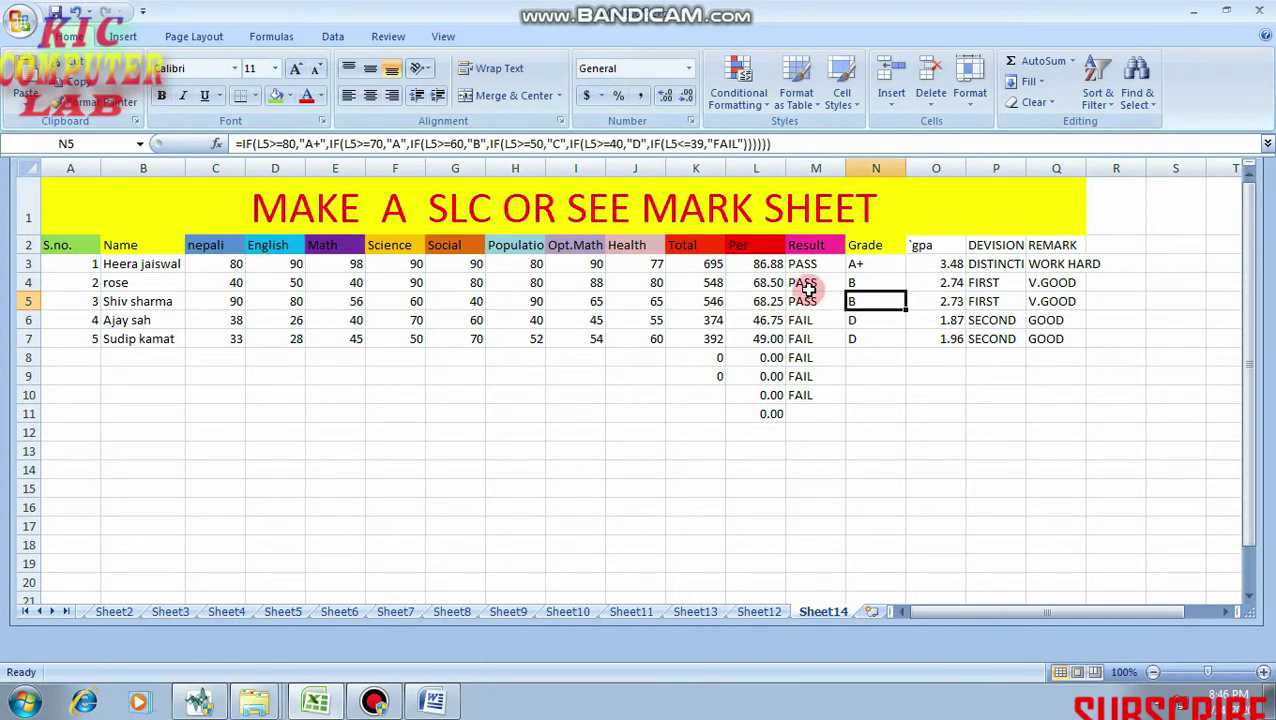
# Inspect N3's nested IF grade formula alongside the L3 percentage it grades
pyautogui.click(878, 263)
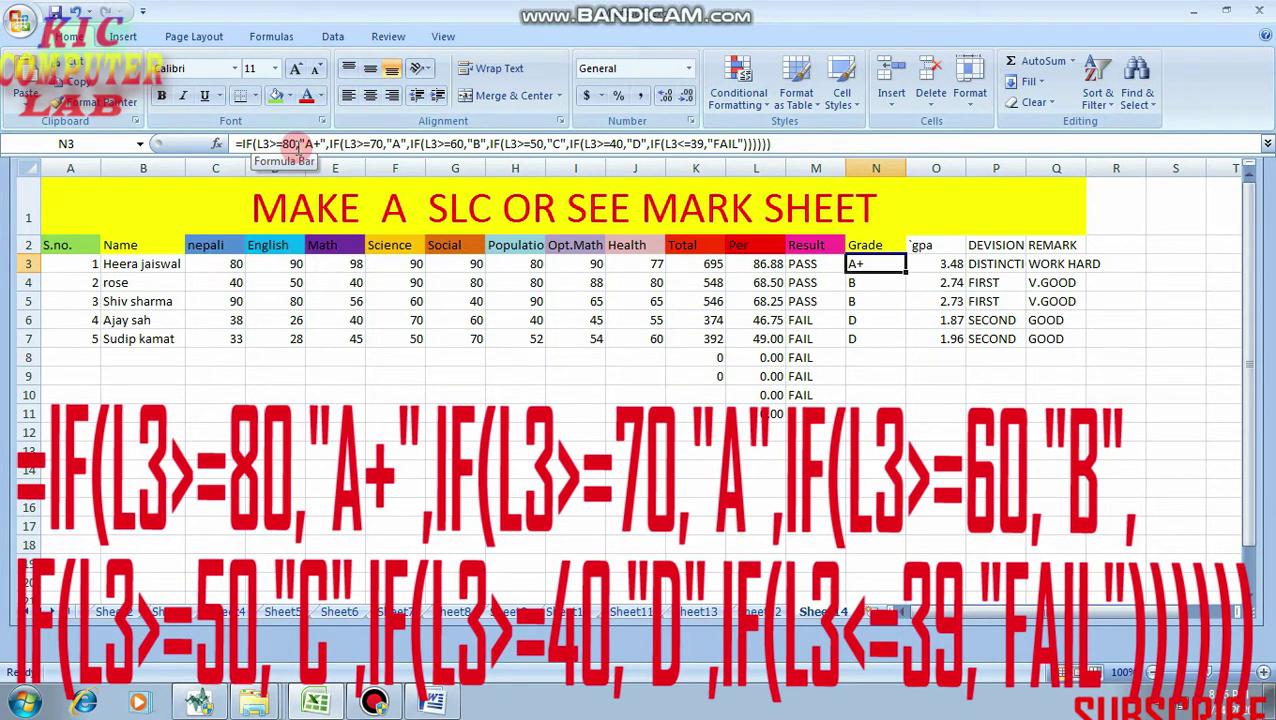
pyautogui.click(764, 263)
pyautogui.click(862, 263)
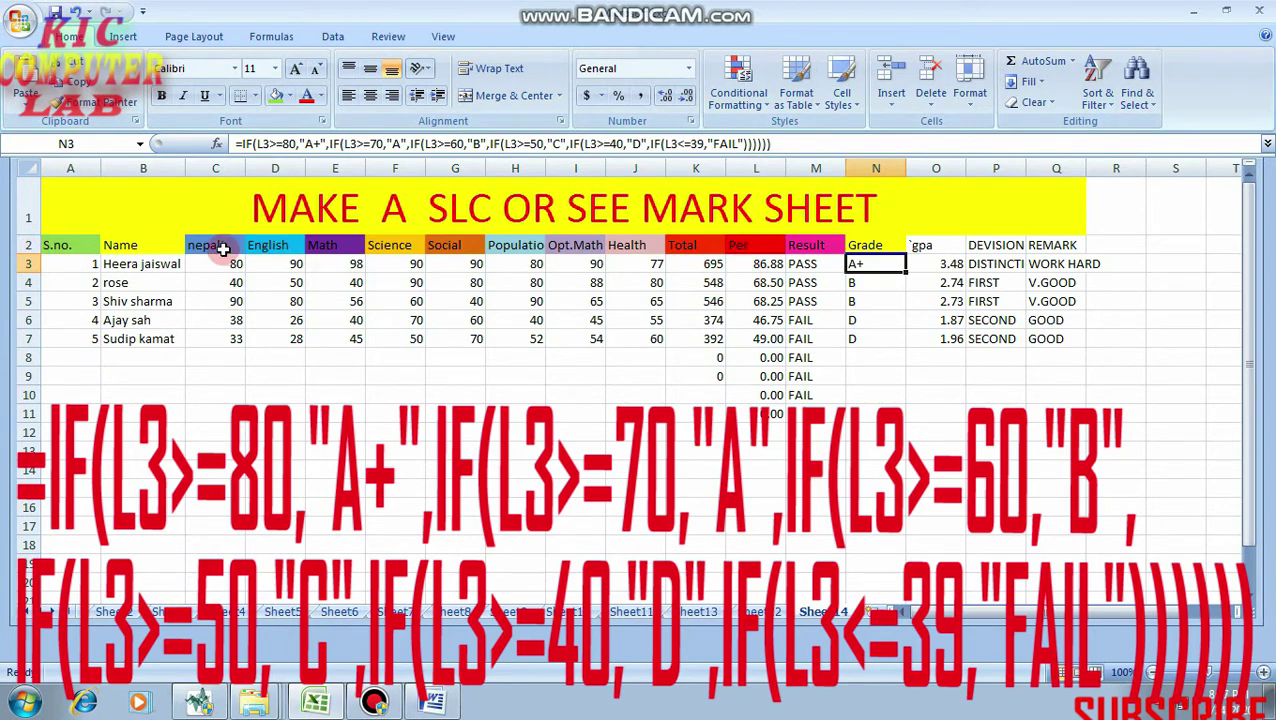
pyautogui.click(830, 146)
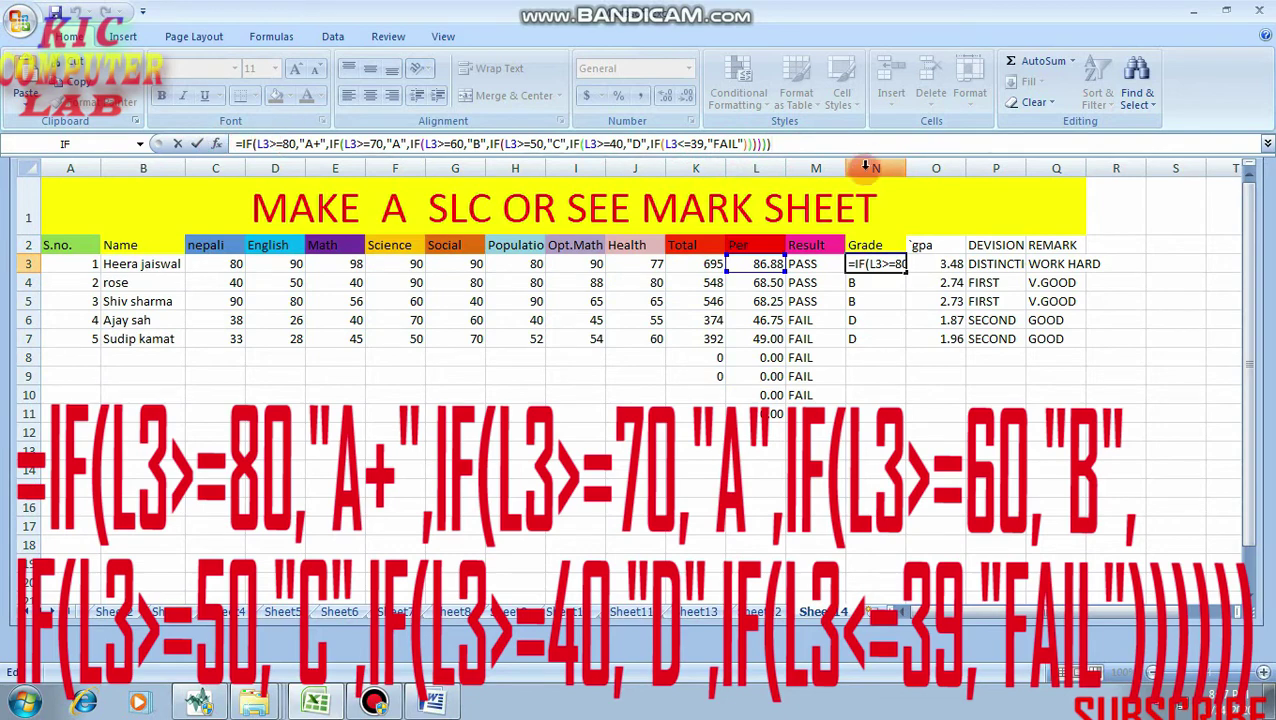
# Commit N3's Grade formula and fill it down the Grade column
pyautogui.click(872, 268)
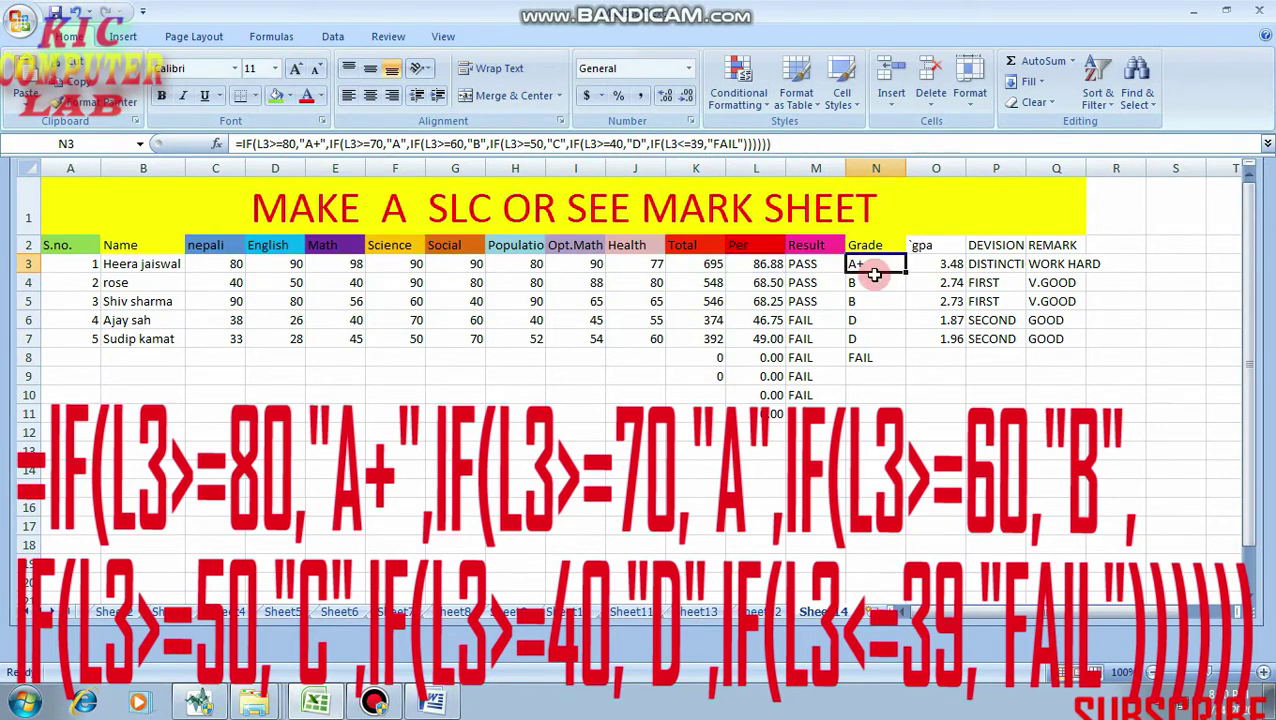
pyautogui.click(806, 144)
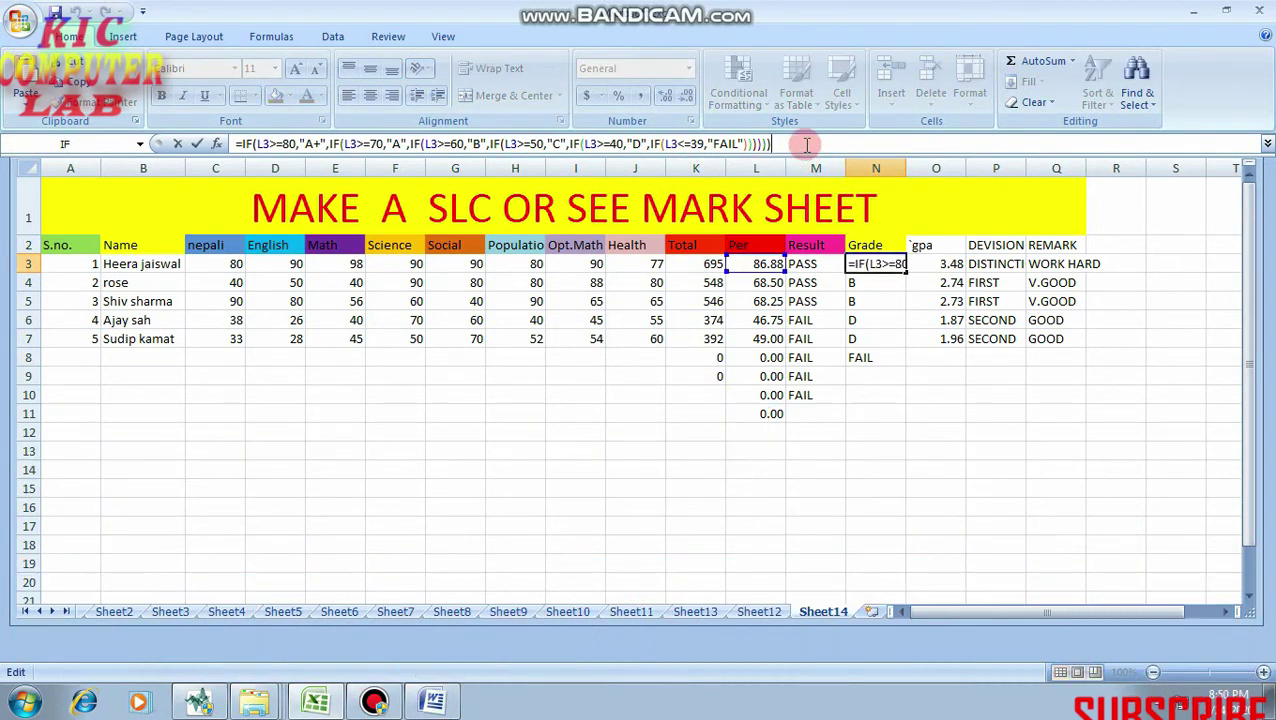
pyautogui.press('Return')
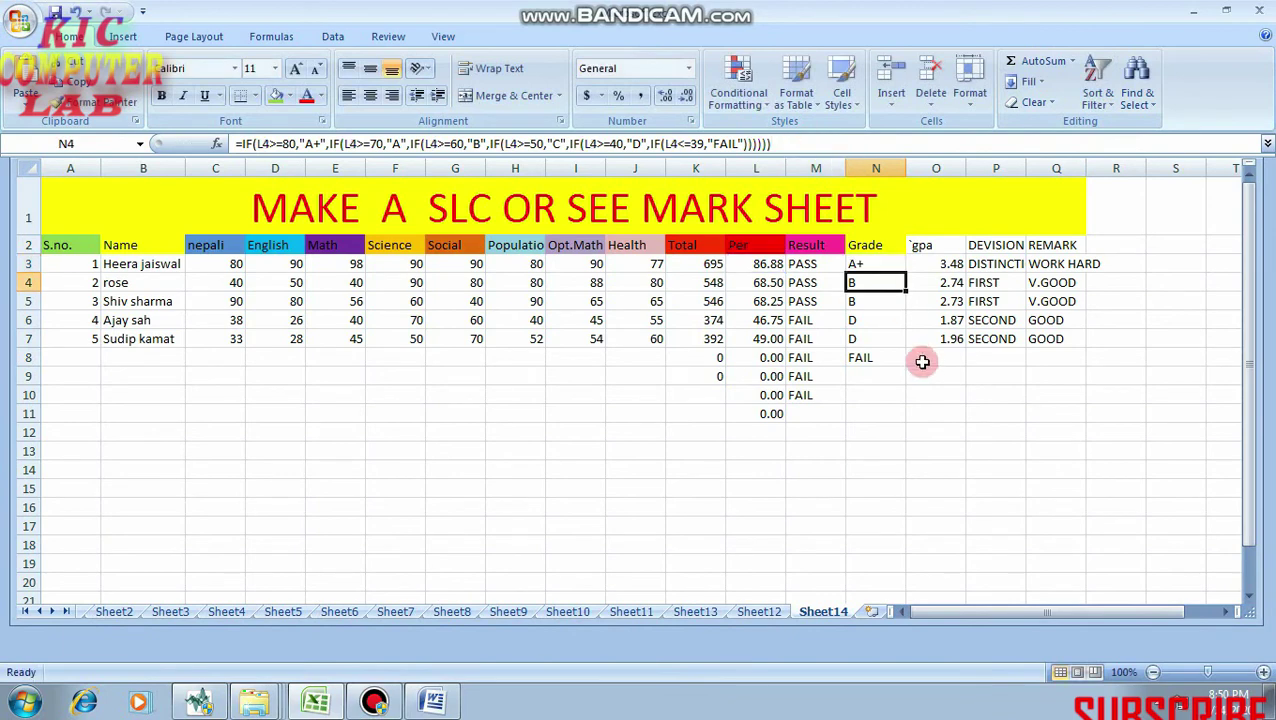
pyautogui.click(874, 263)
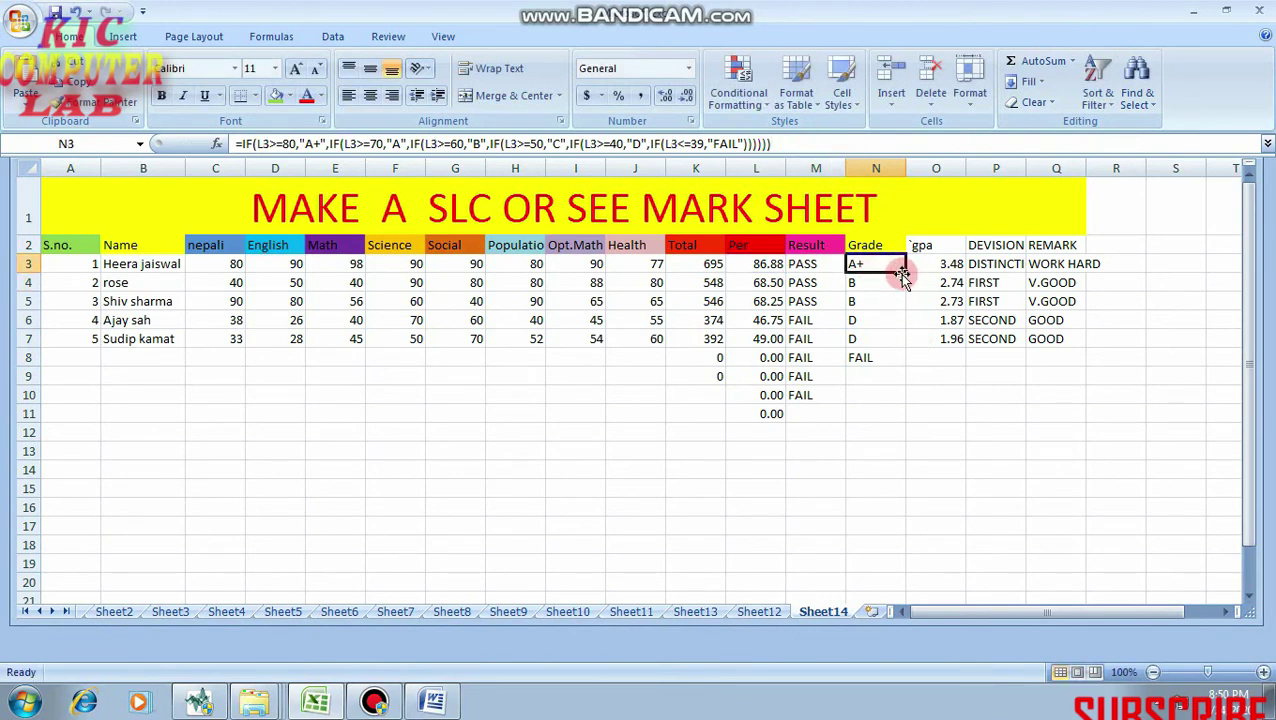
pyautogui.moveTo(903, 272); pyautogui.dragTo(889, 380)
pyautogui.click(862, 282)
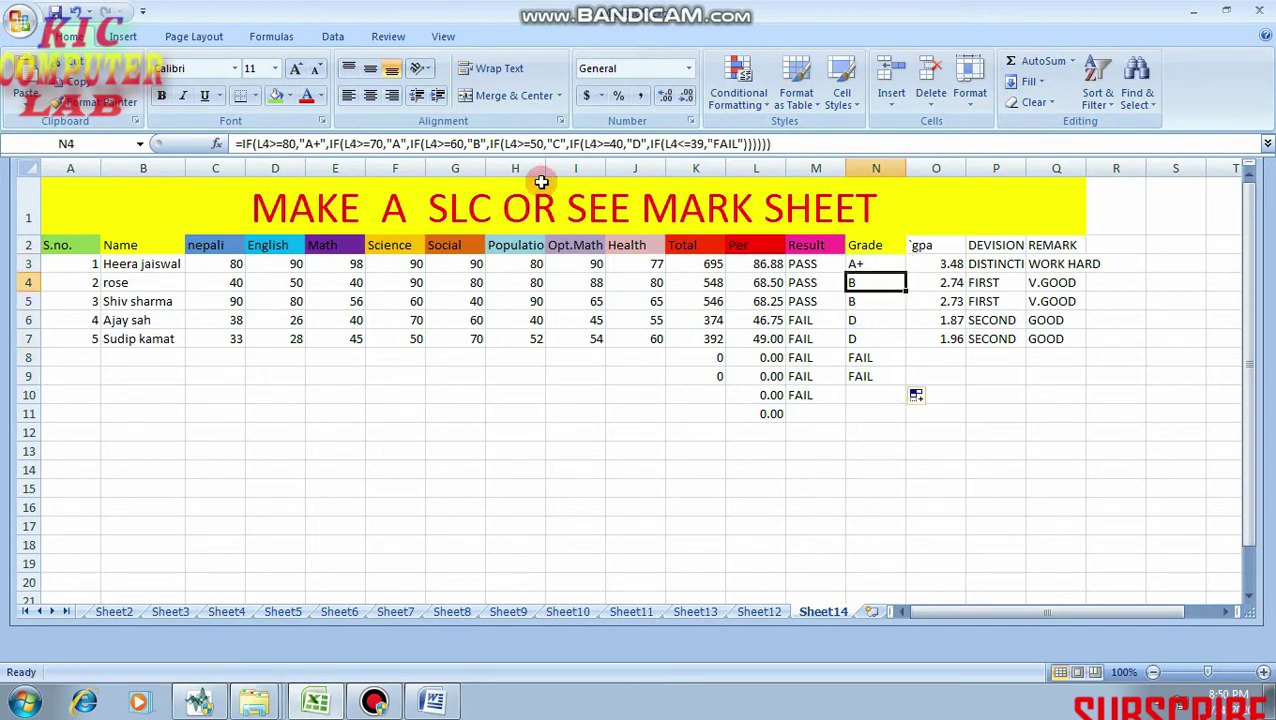
# Check N4's copied formula (A at 60) and refill the Grade formula through N10
pyautogui.click(384, 144)
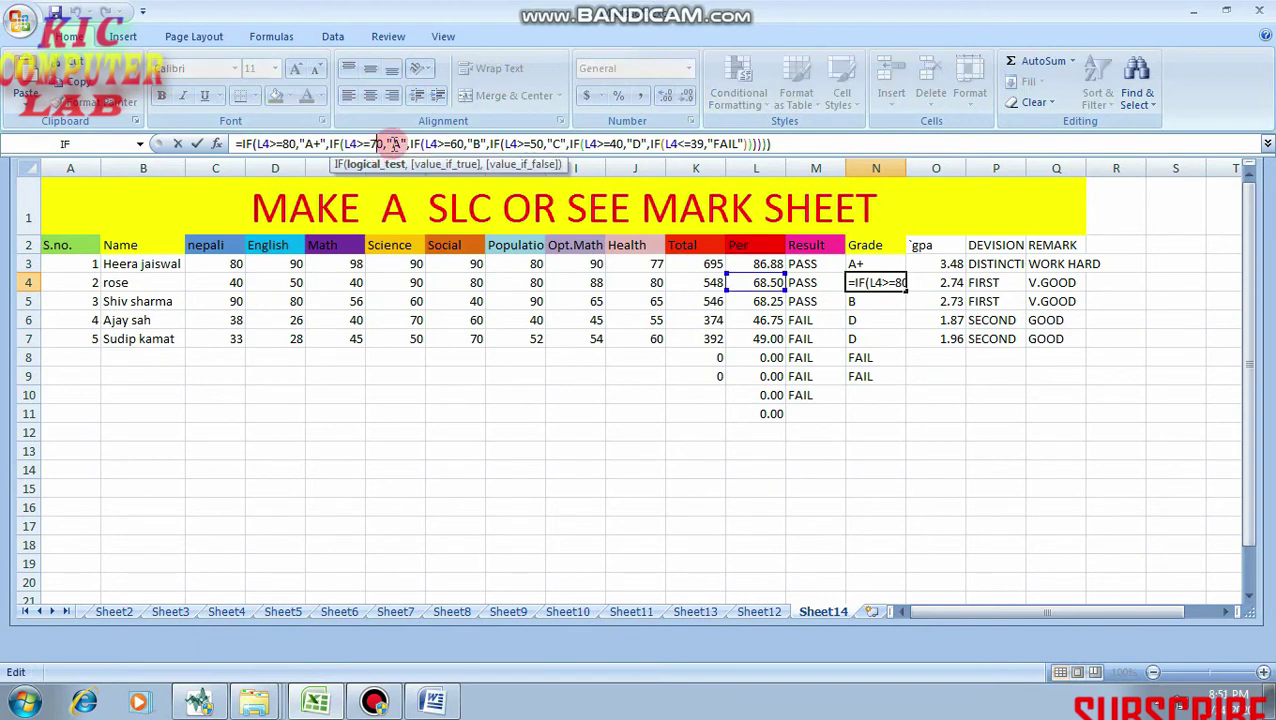
pyautogui.click(393, 144)
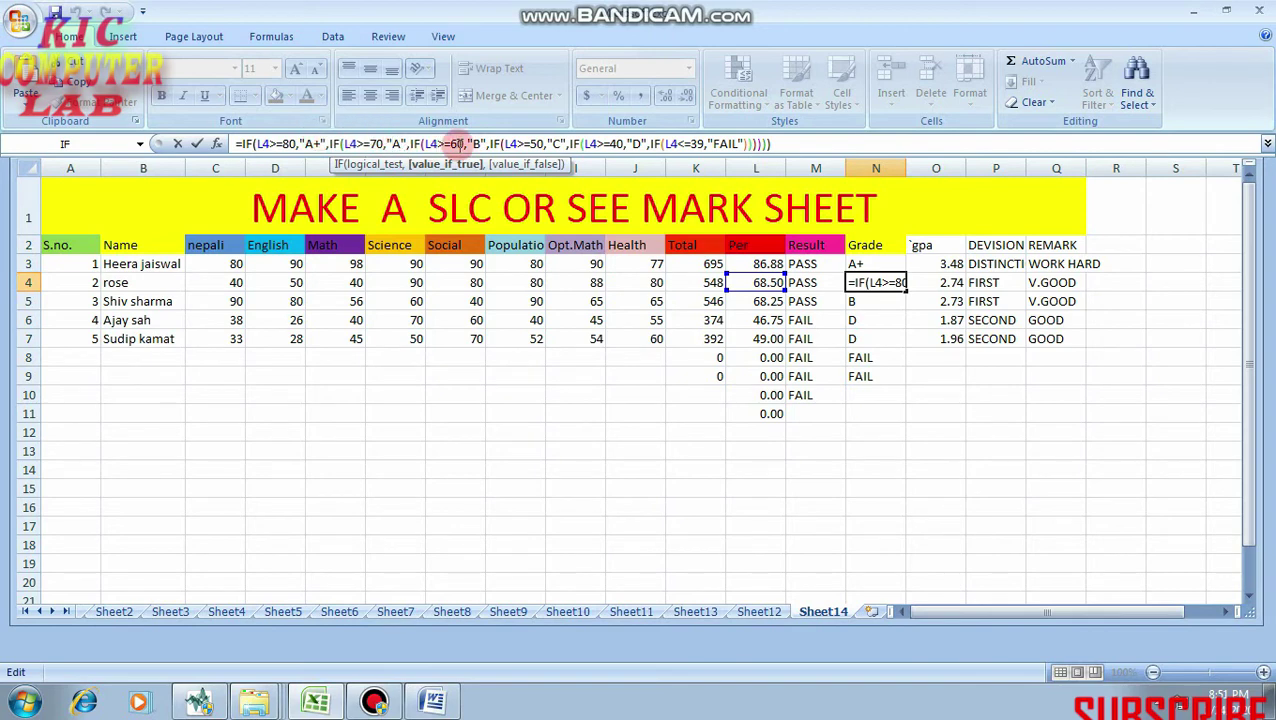
pyautogui.click(467, 144)
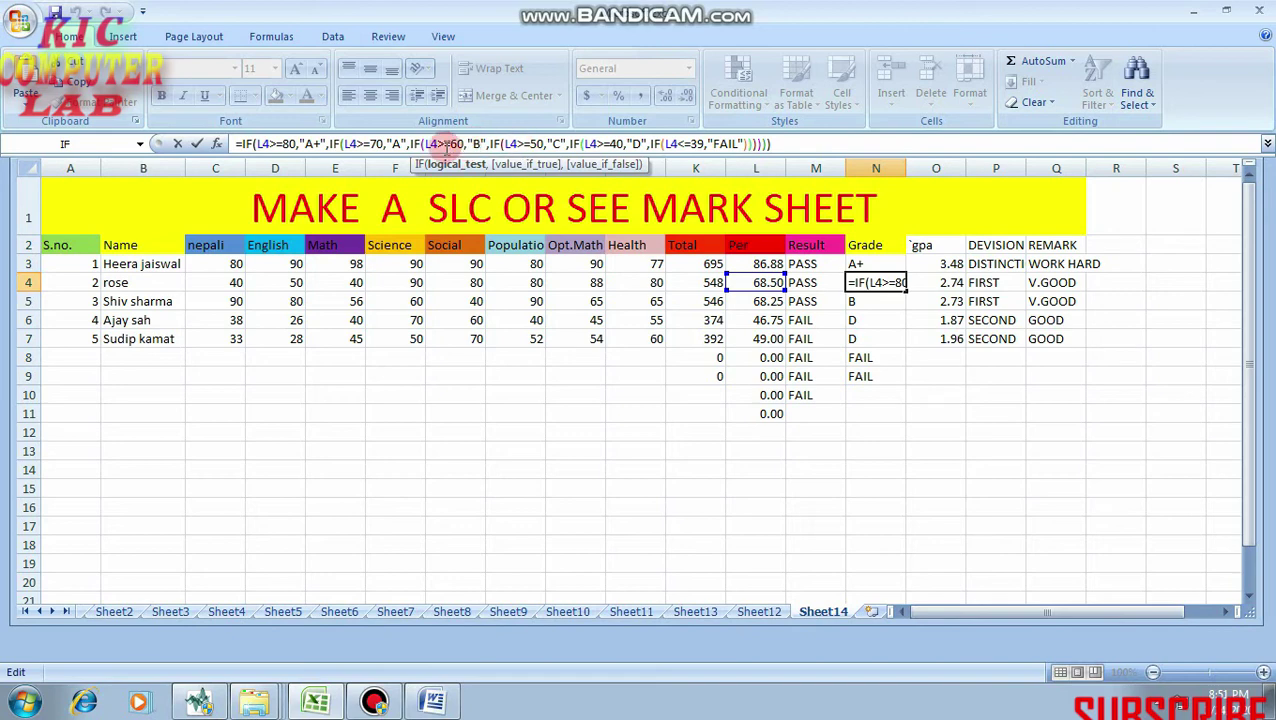
pyautogui.click(786, 142)
pyautogui.click(870, 259)
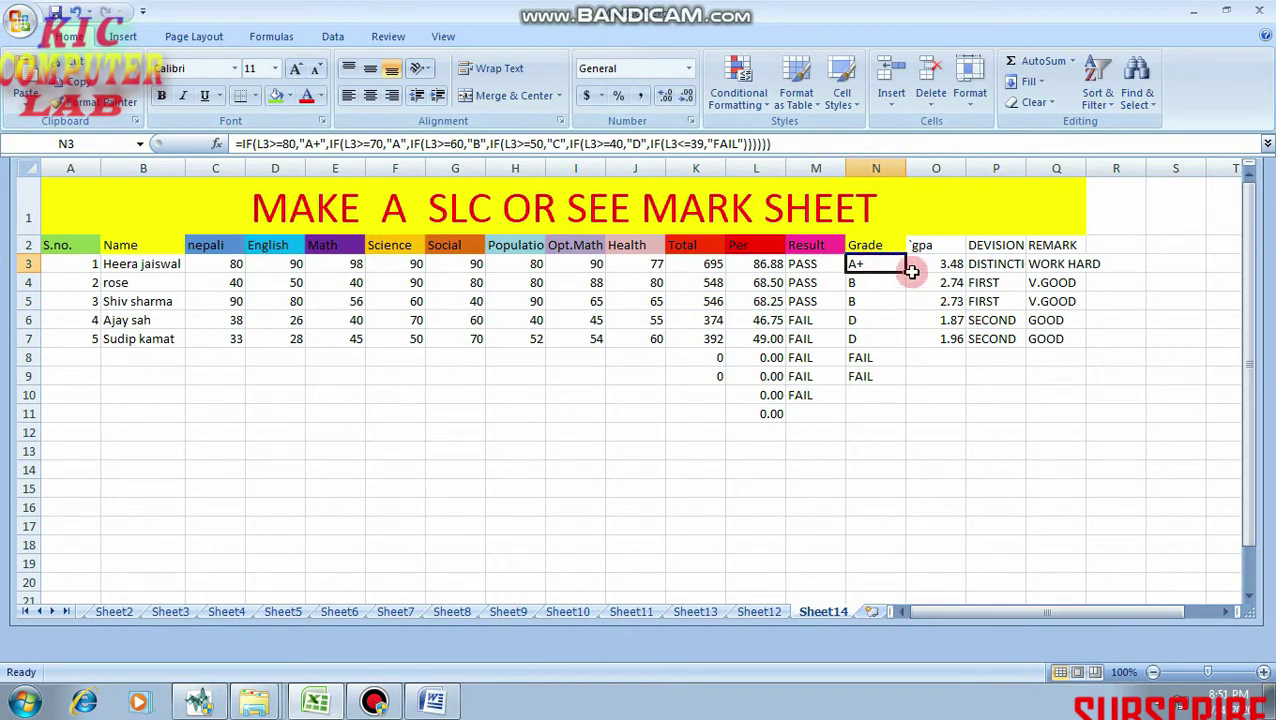
pyautogui.moveTo(905, 272); pyautogui.dragTo(907, 411)
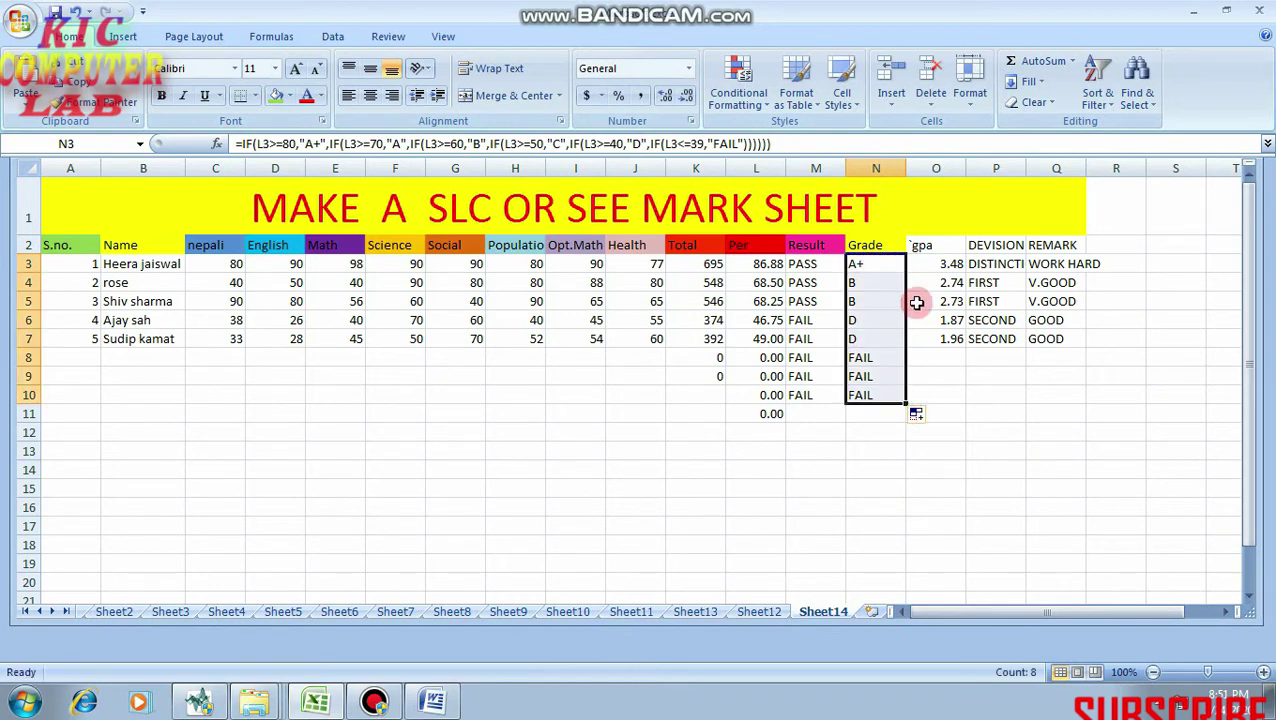
pyautogui.click(922, 256)
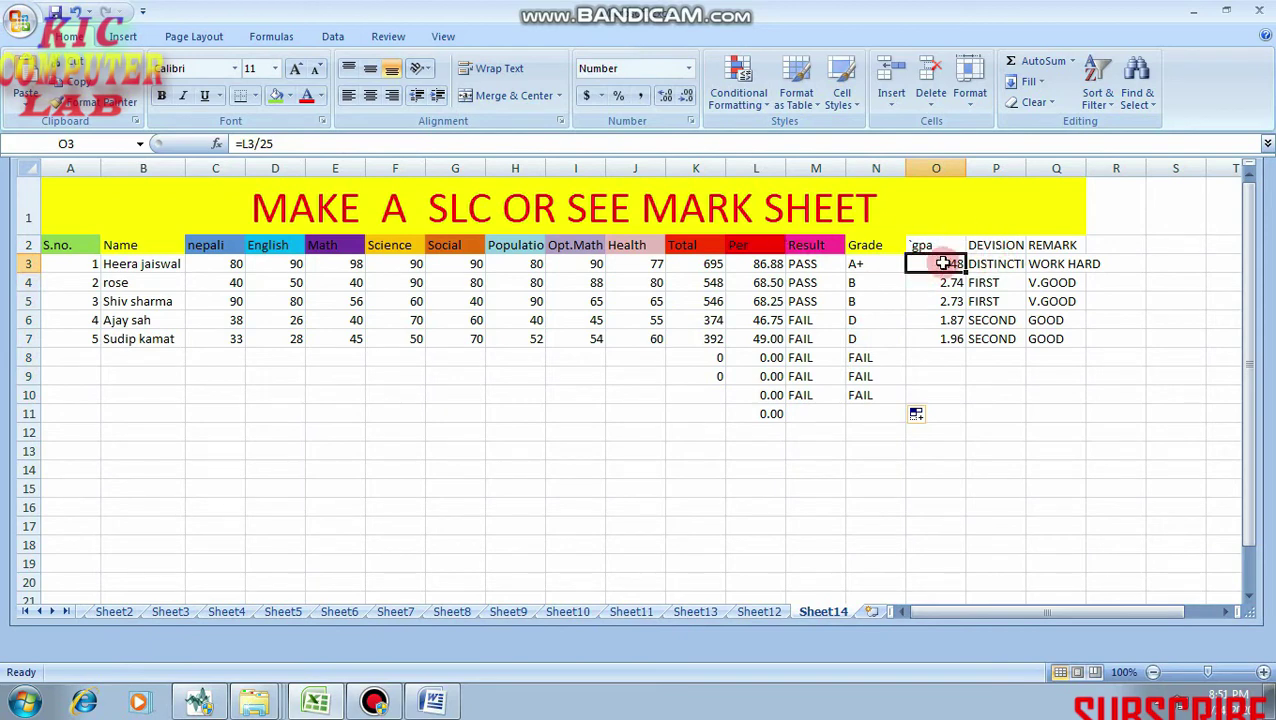
# Enter =L3/25 in O3 and fill it down to O10
pyautogui.click(280, 143)
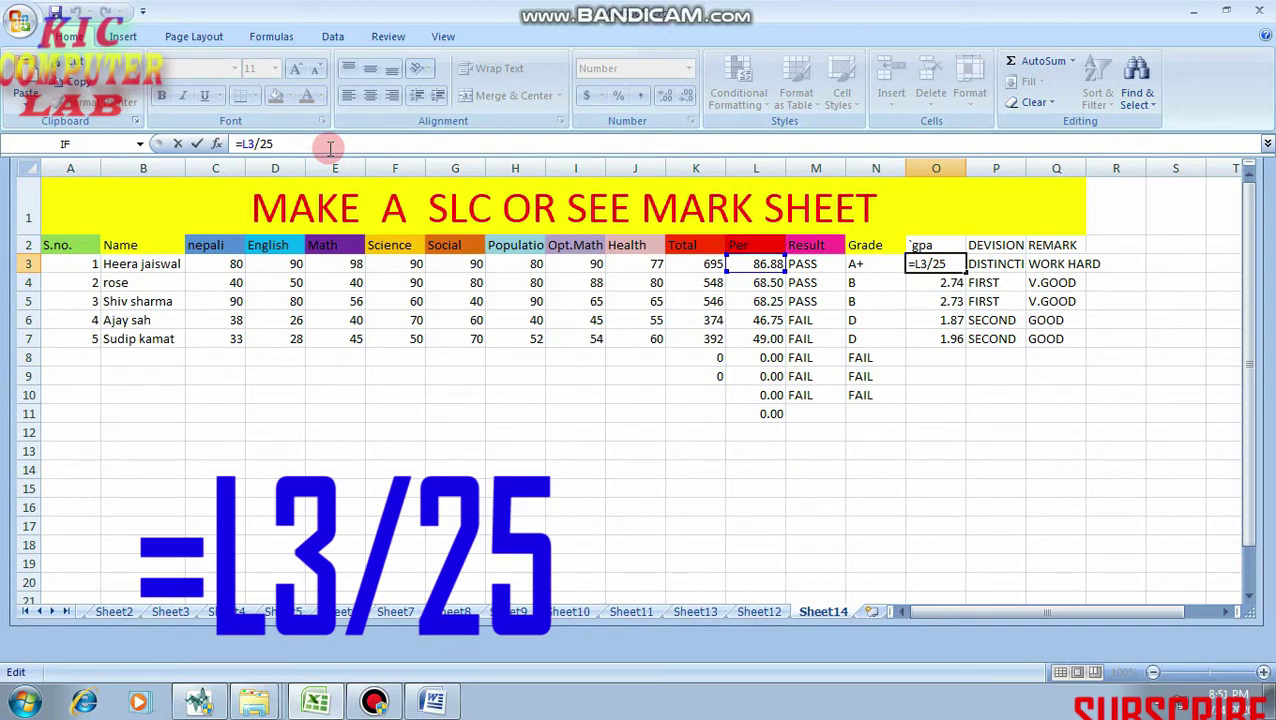
pyautogui.press('Return')
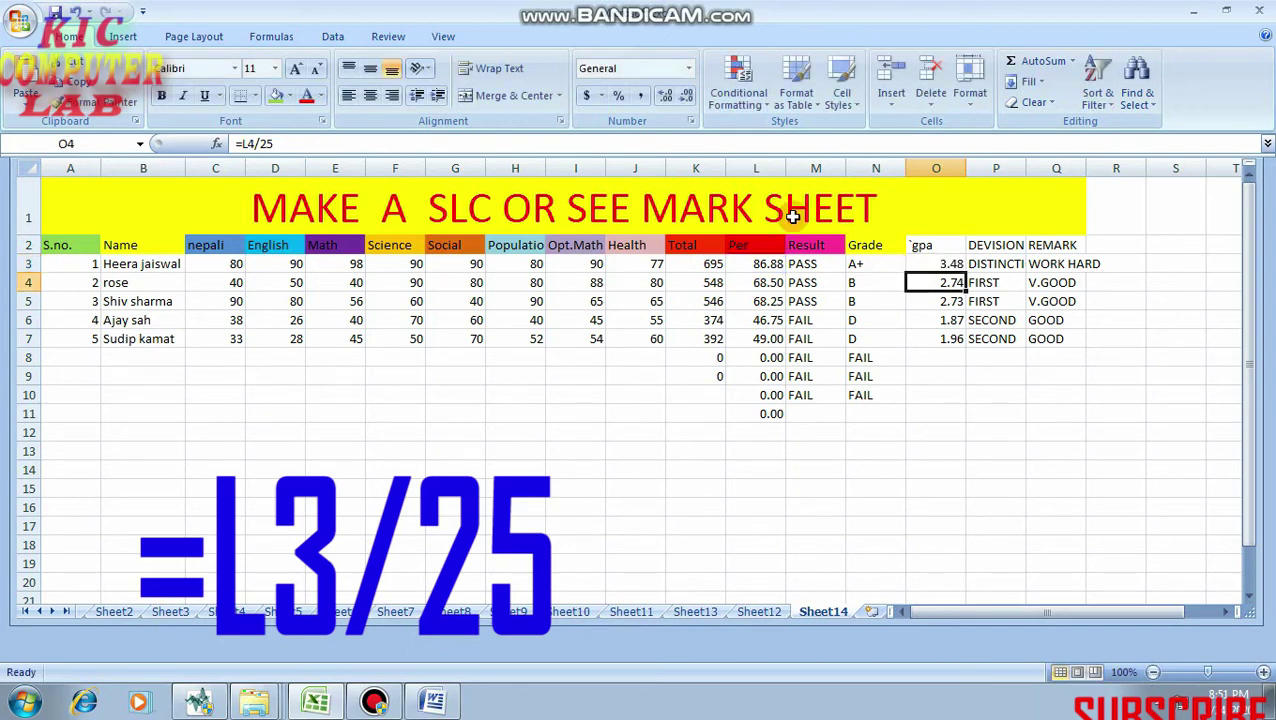
pyautogui.click(958, 266)
pyautogui.moveTo(965, 272); pyautogui.dragTo(966, 404)
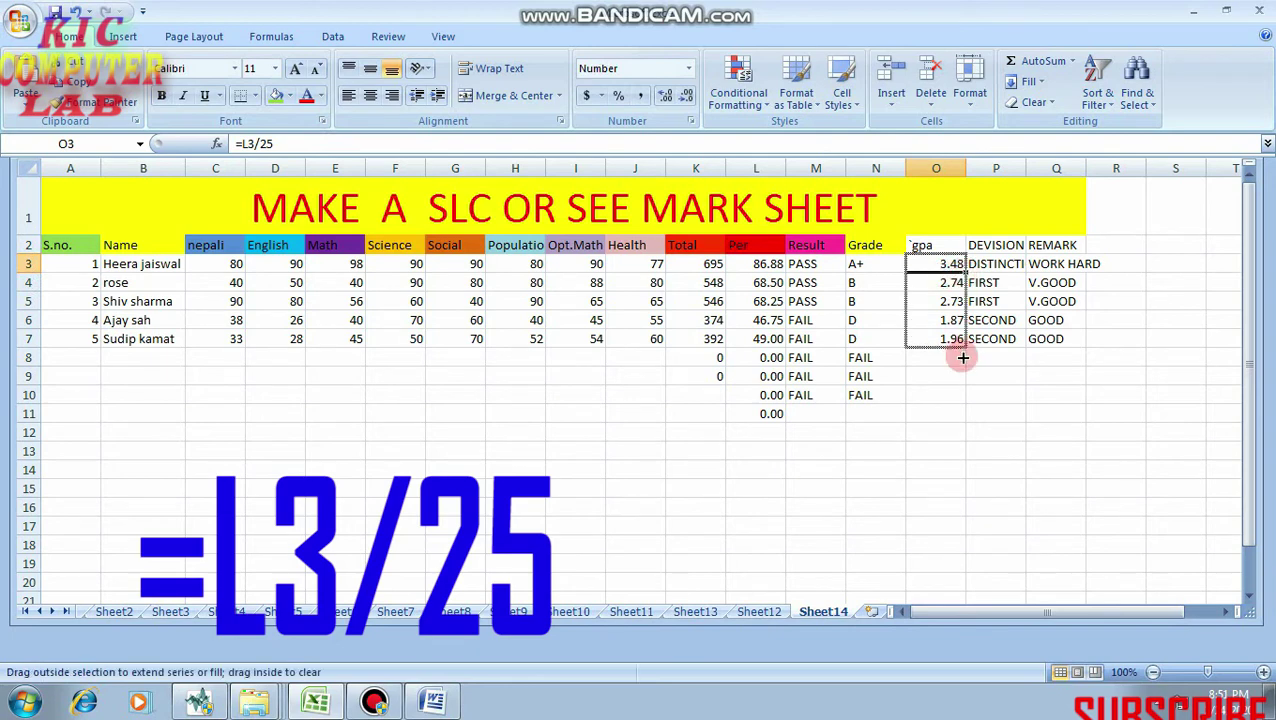
pyautogui.click(998, 266)
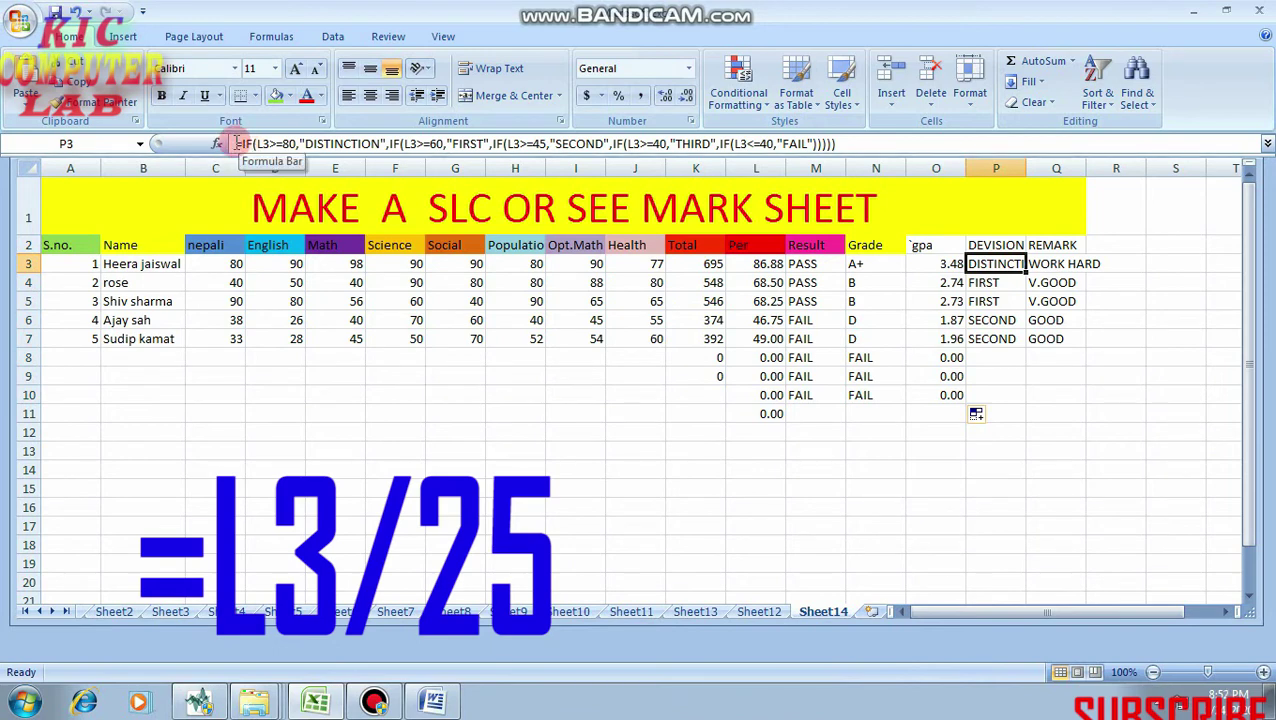
# Review P3's nested-IF Division formula, including the 80 threshold and FIRST condition, and commit it
pyautogui.click(245, 143)
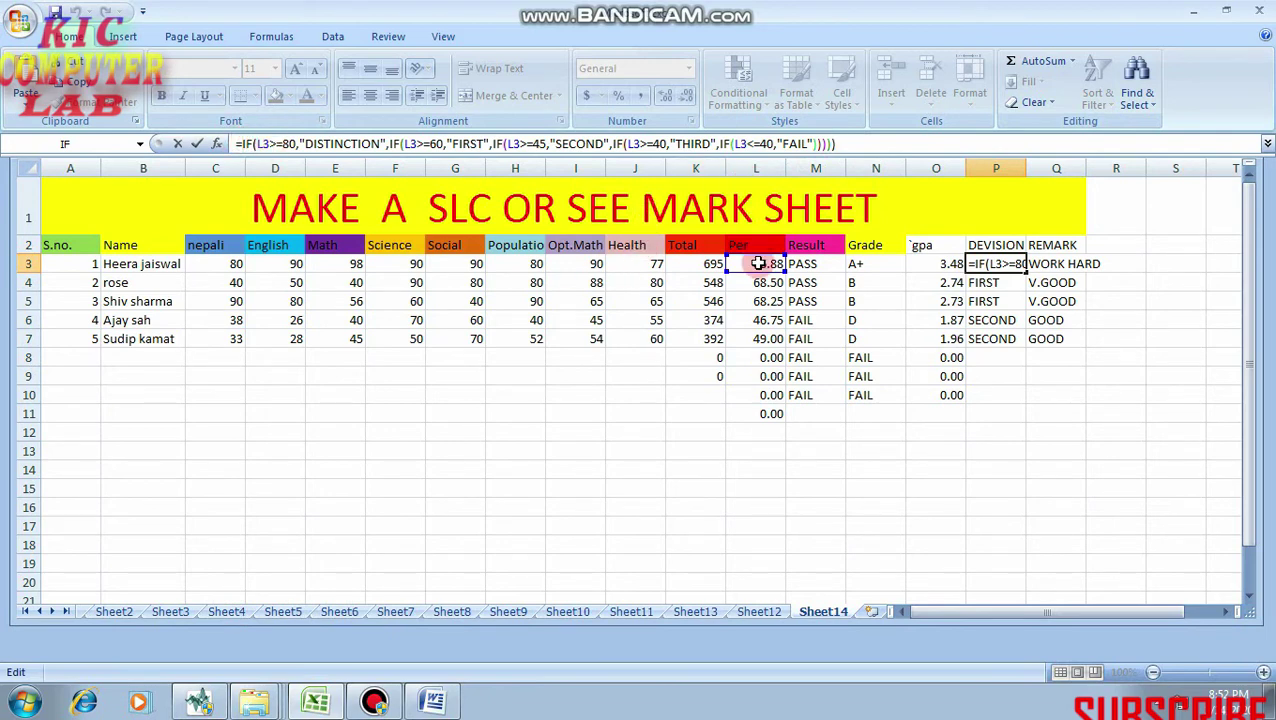
pyautogui.click(299, 145)
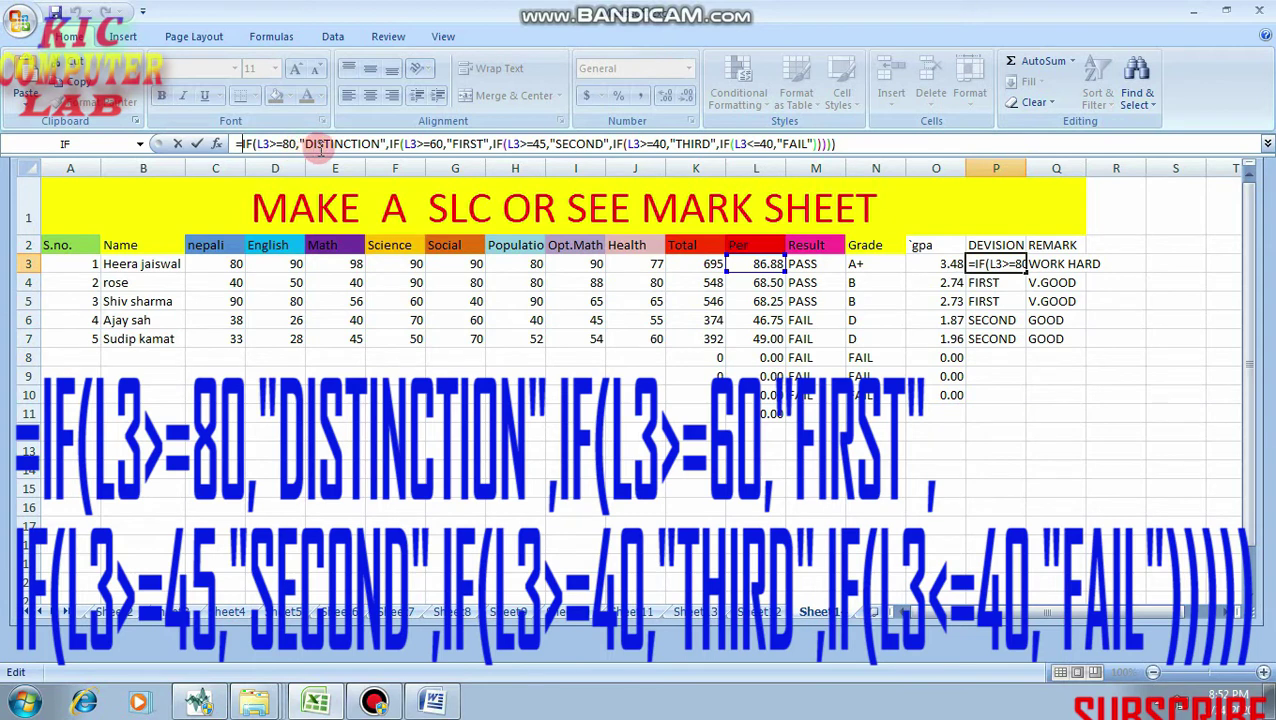
pyautogui.click(405, 145)
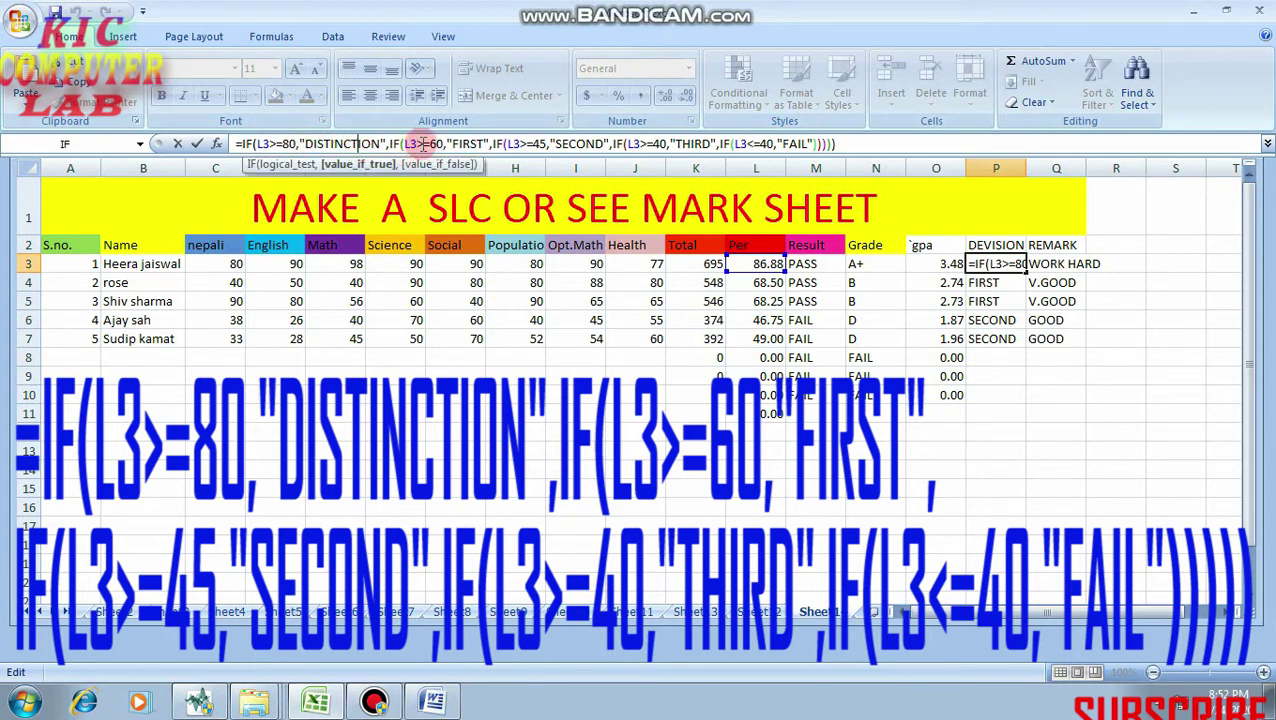
pyautogui.click(428, 145)
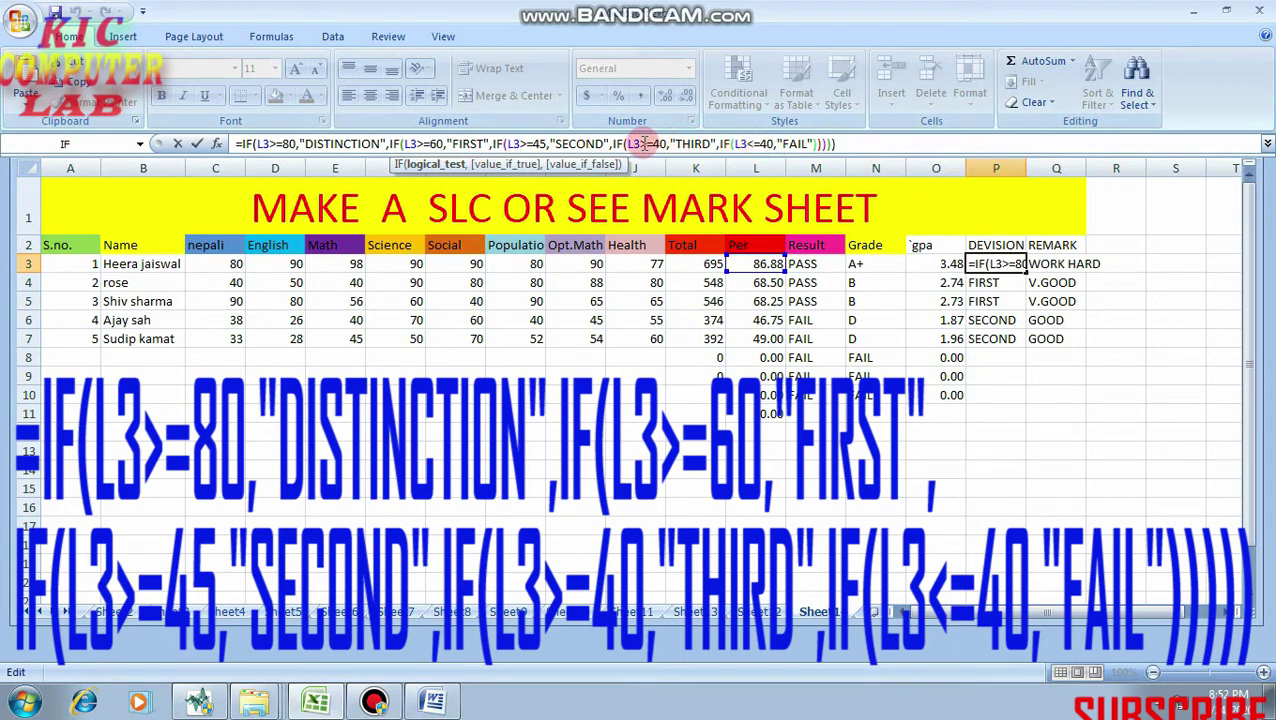
pyautogui.click(851, 144)
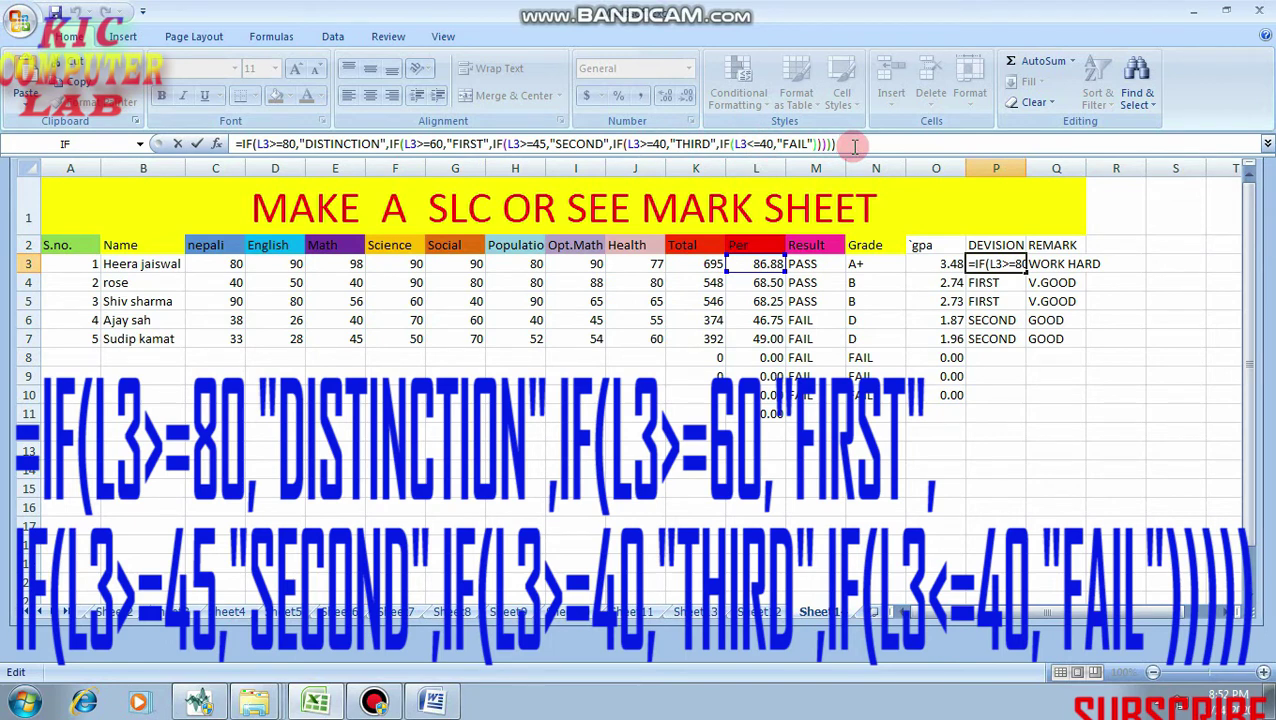
pyautogui.press('Return')
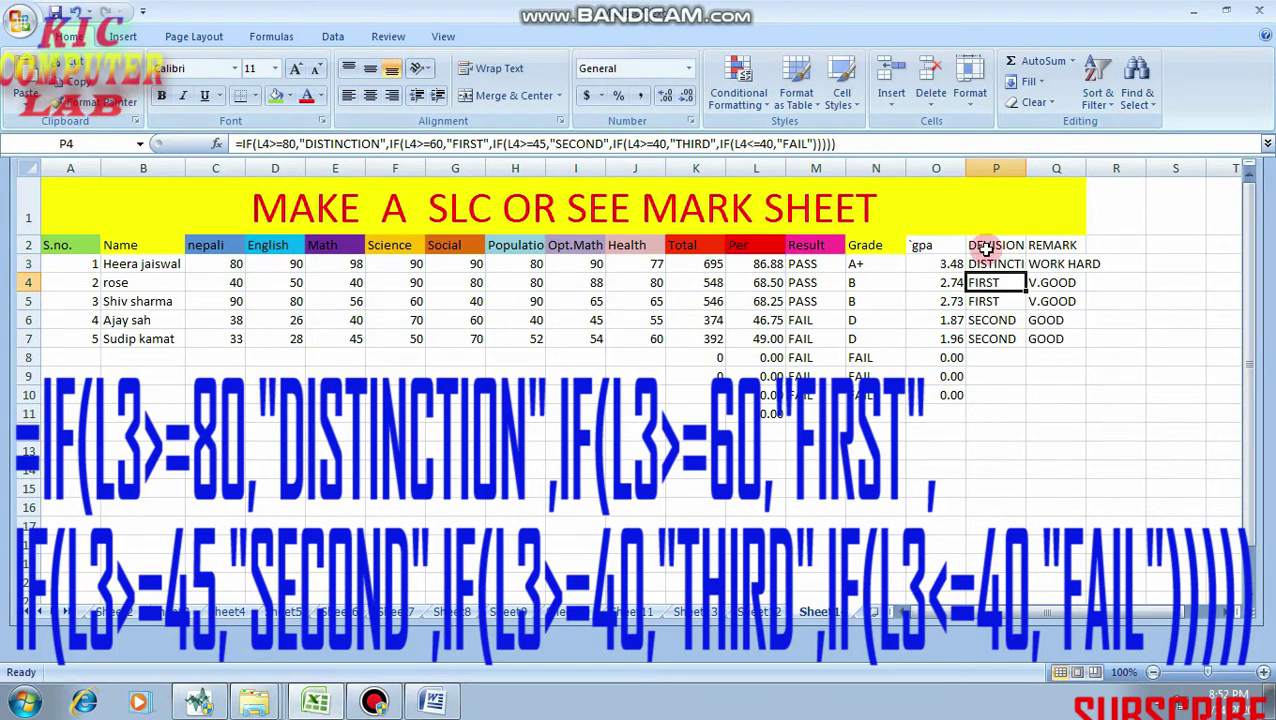
# Fill the Division formula from P3 down to P12 and autofit column P to fit DISTINCTION
pyautogui.click(1012, 263)
pyautogui.moveTo(1025, 272); pyautogui.dragTo(1038, 450)
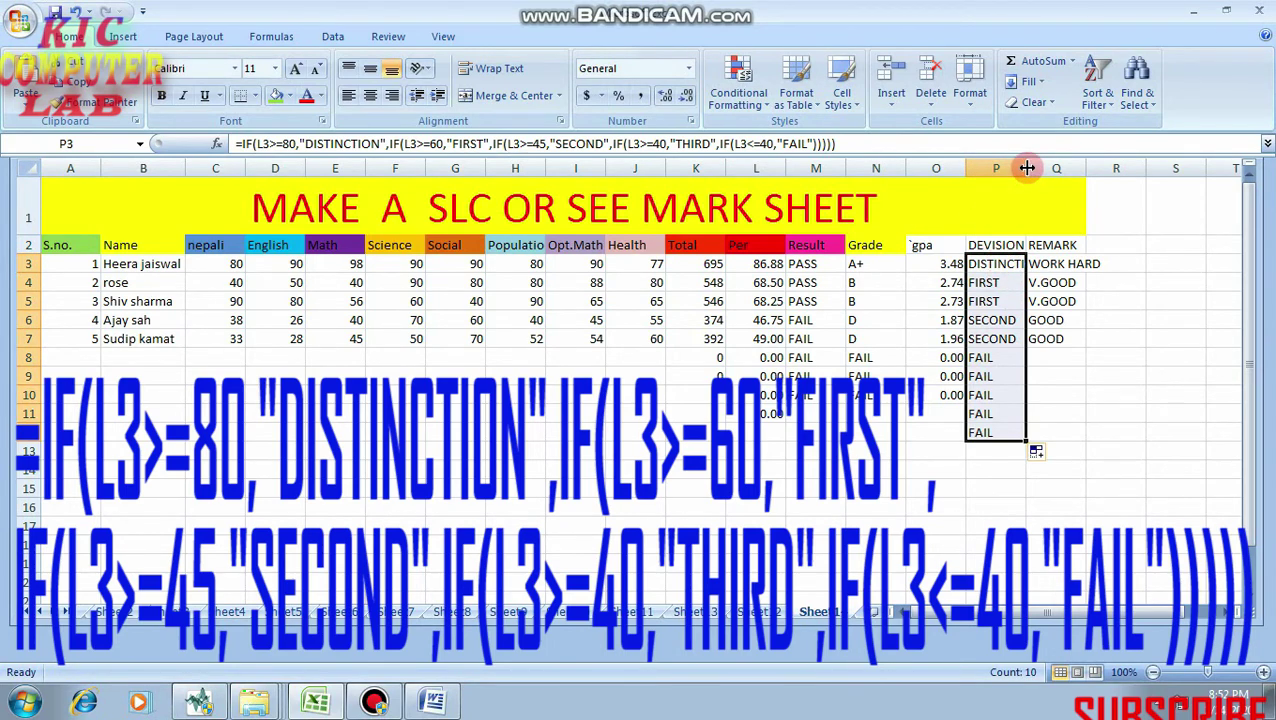
pyautogui.doubleClick(1027, 168)
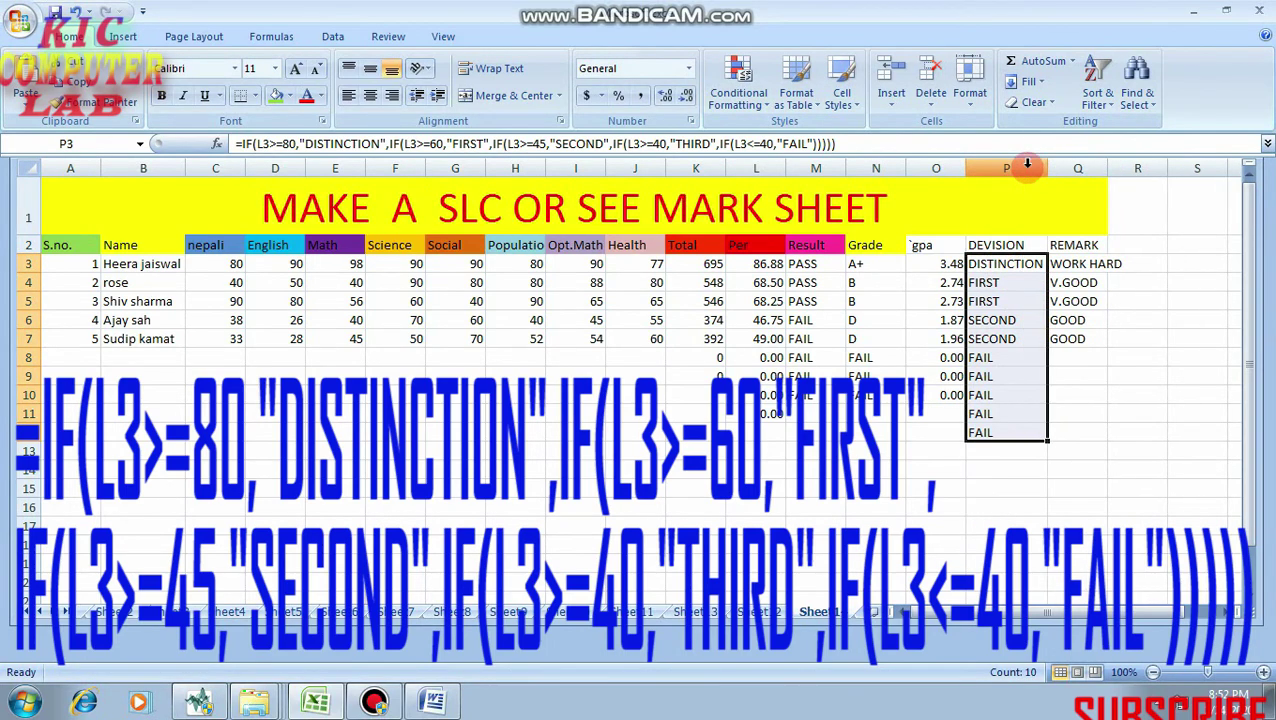
pyautogui.click(996, 285)
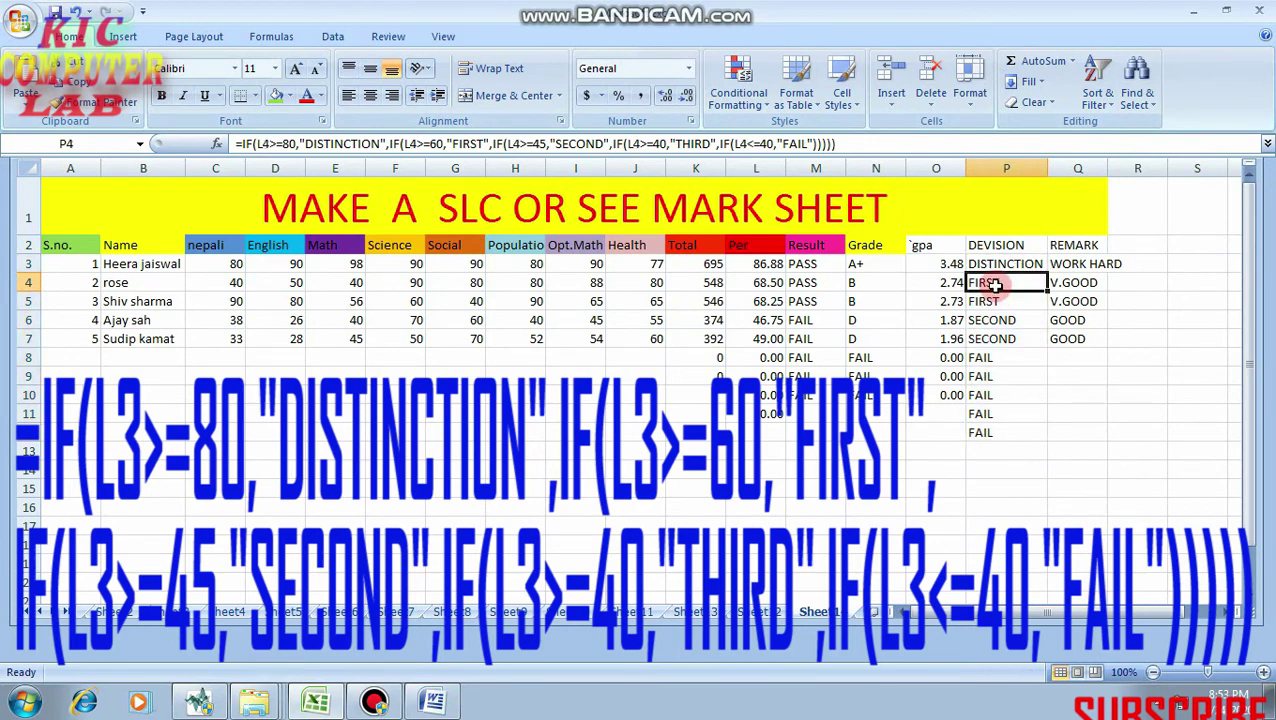
pyautogui.click(1060, 265)
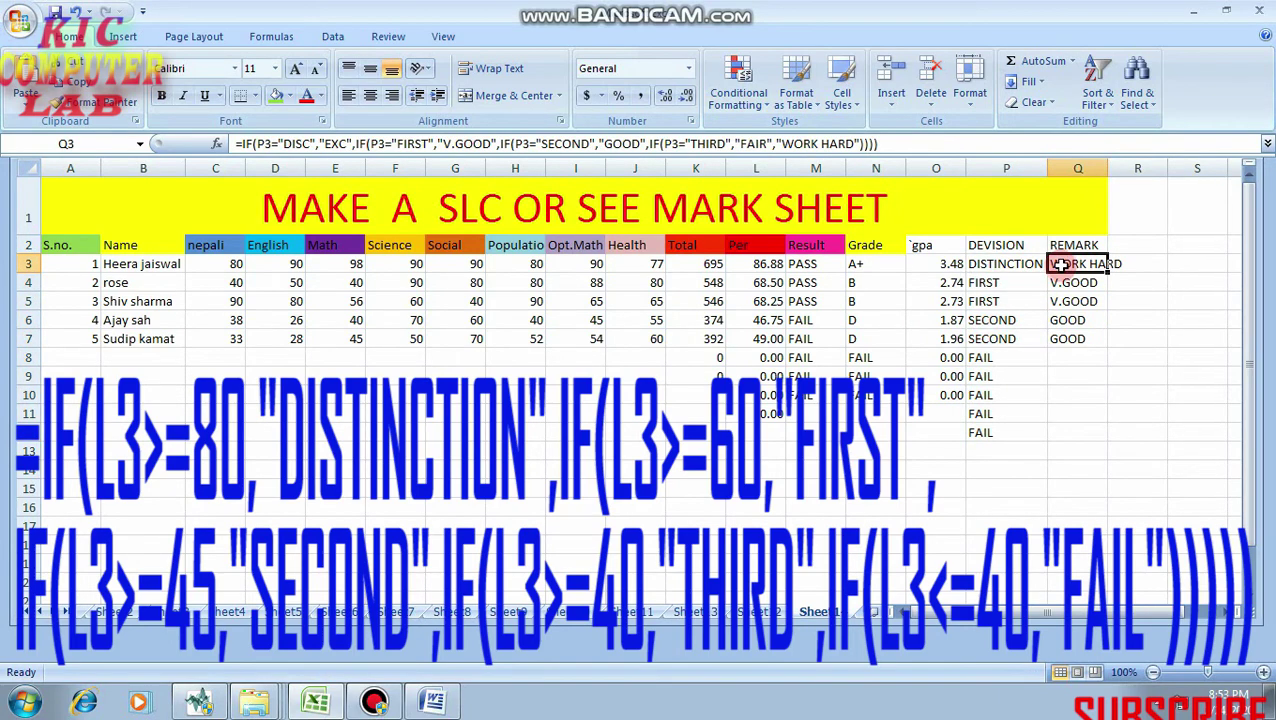
pyautogui.click(1068, 245)
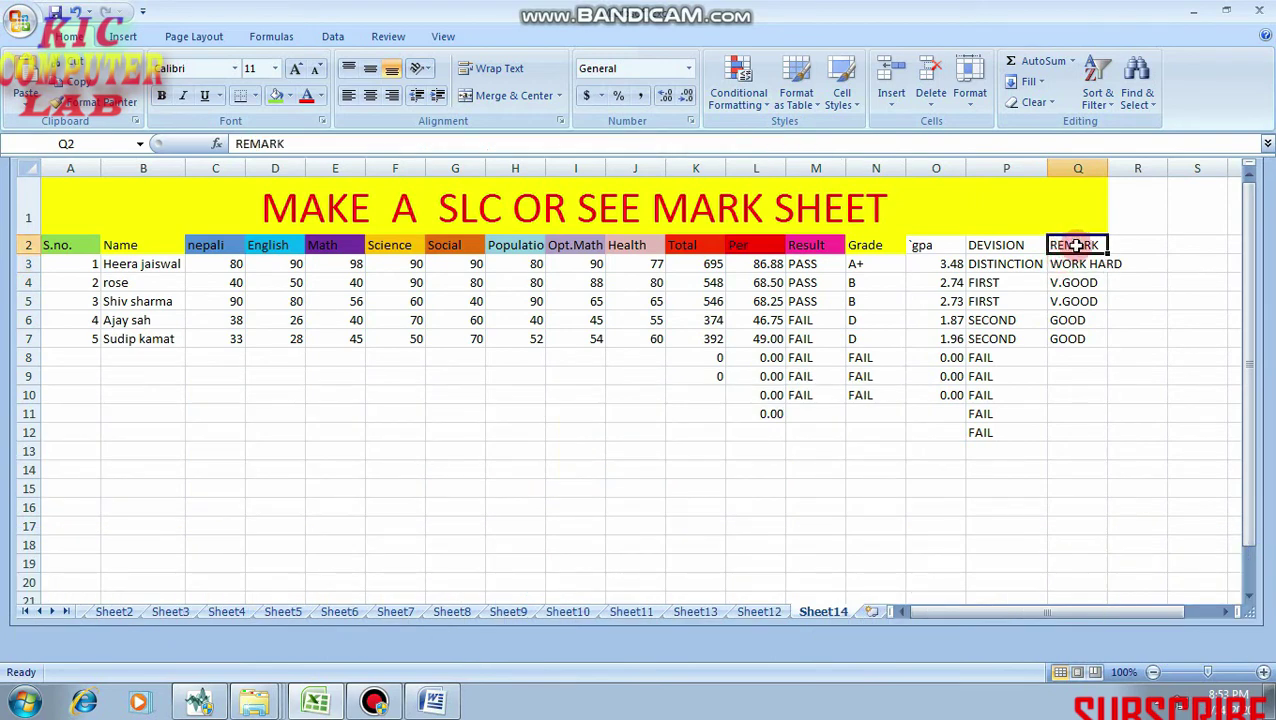
pyautogui.click(1076, 268)
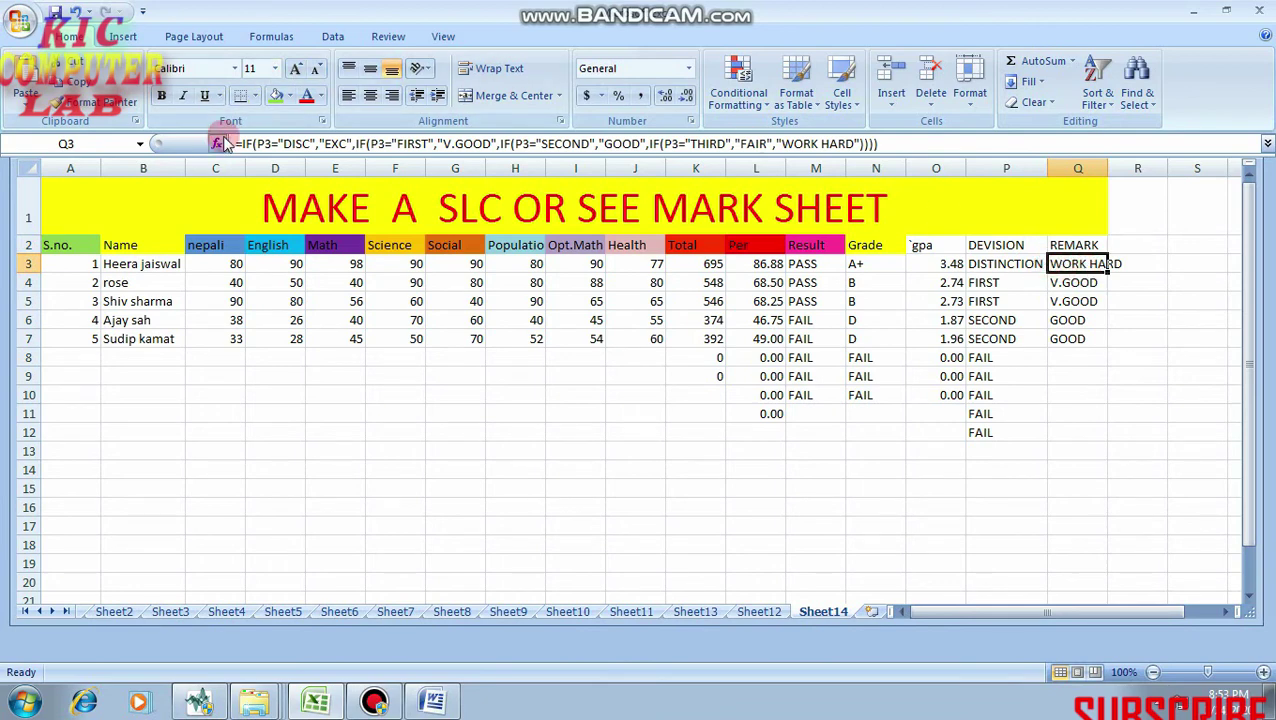
pyautogui.click(905, 144)
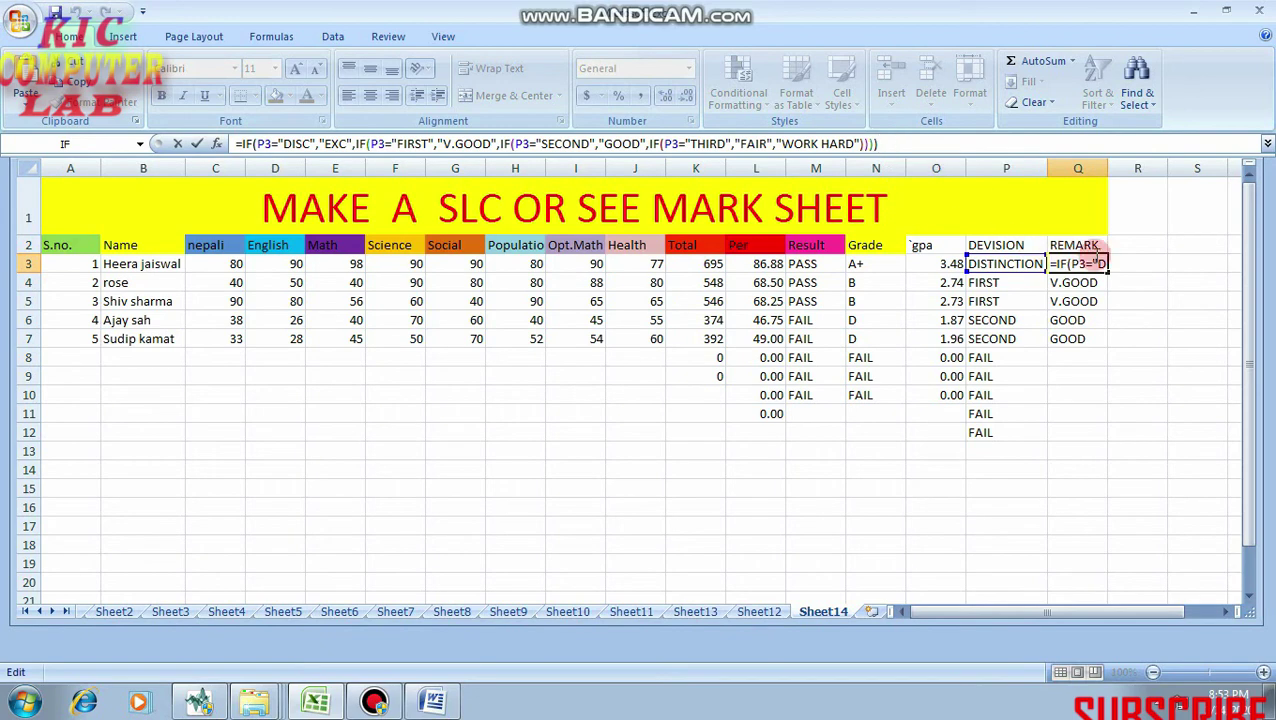
pyautogui.click(1097, 258)
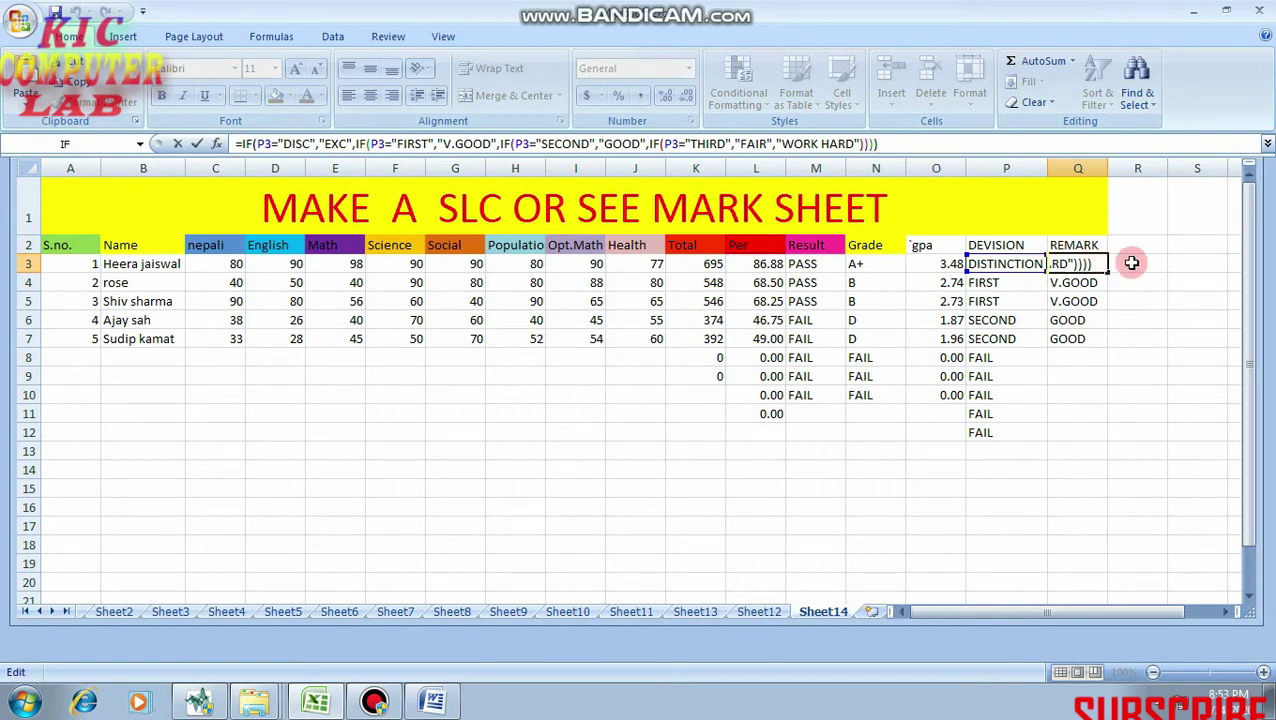
pyautogui.hotkey('ctrl', 'Return')
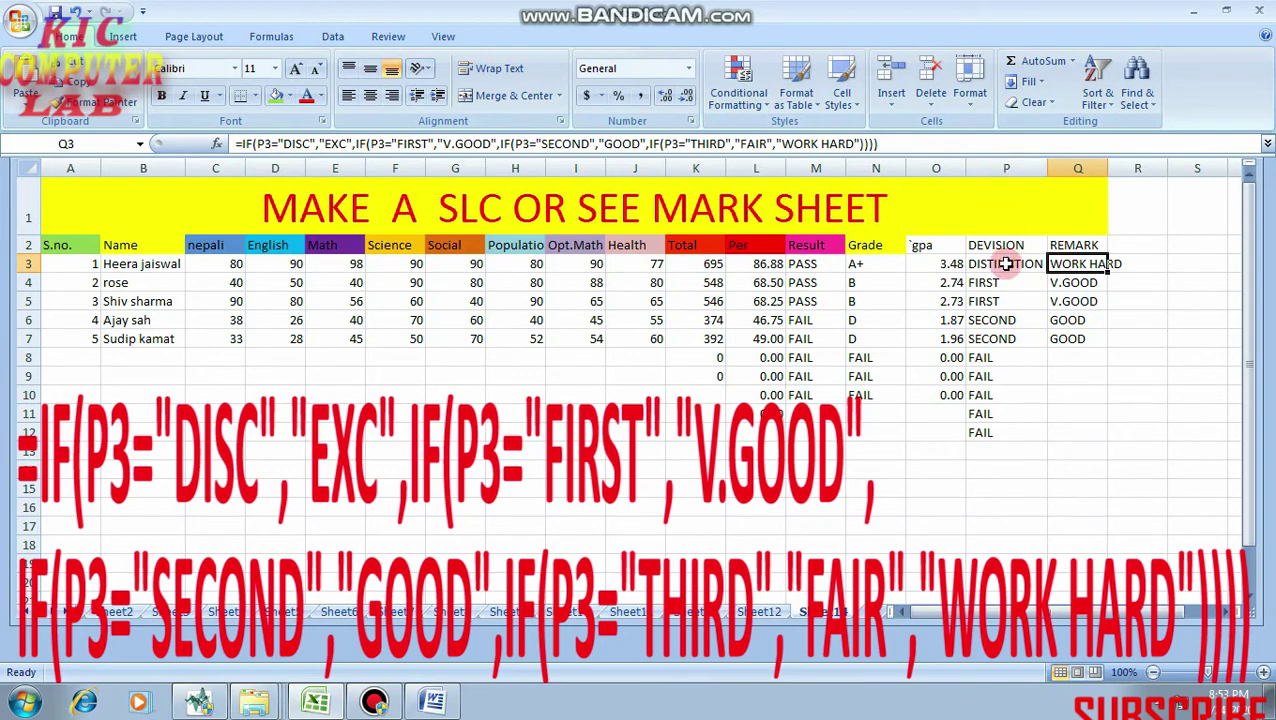
# Select the DEVISION and REMARK headers and compare Q3's Remark formula with P3's Division formula
pyautogui.click(983, 244)
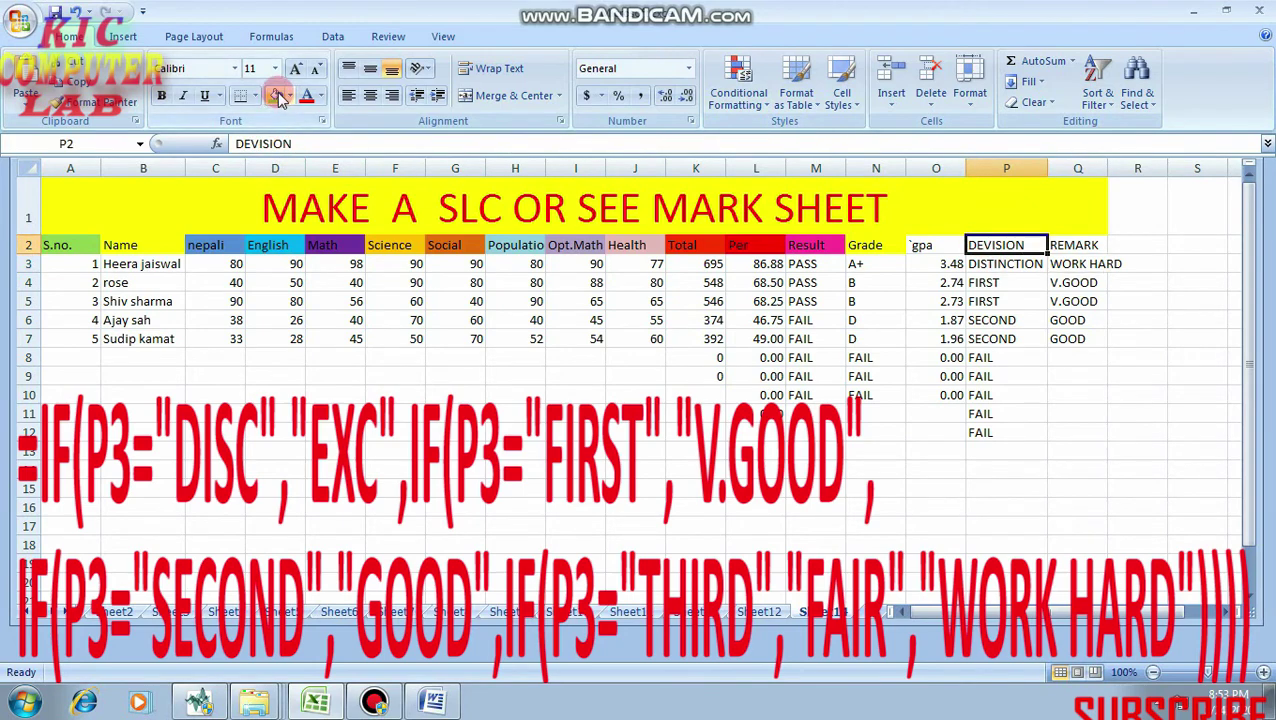
pyautogui.click(1068, 245)
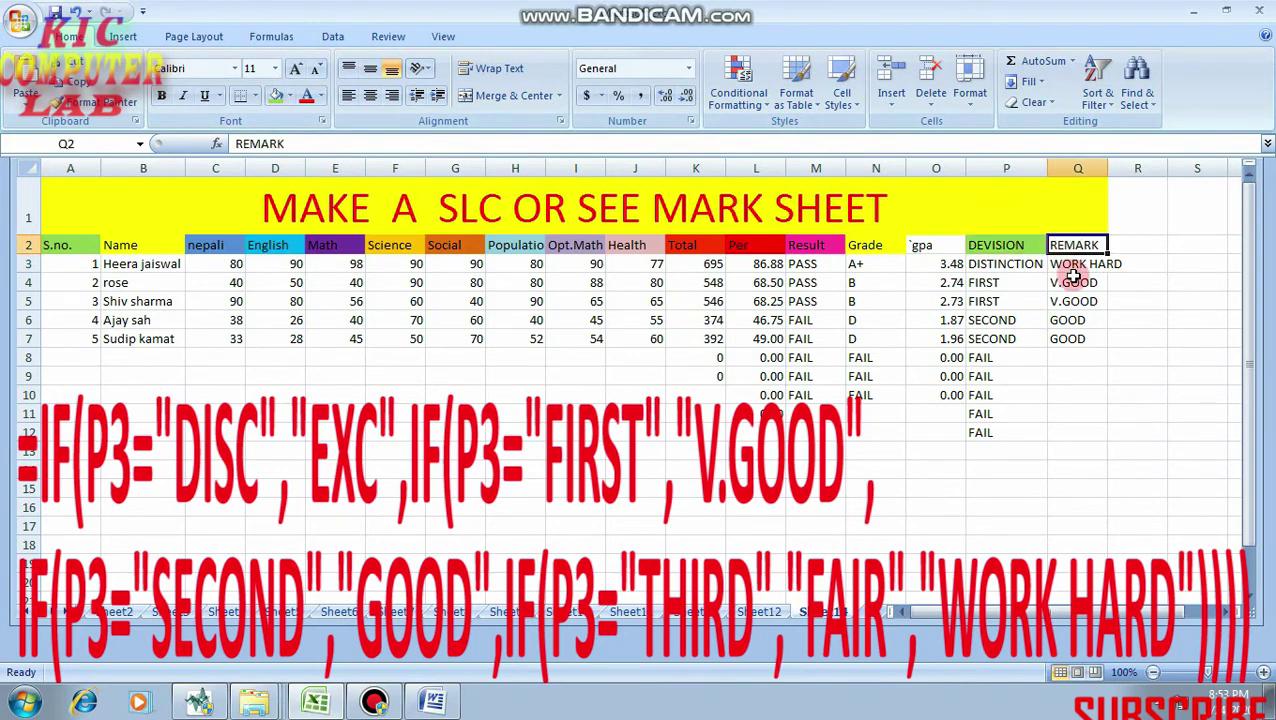
pyautogui.click(1074, 268)
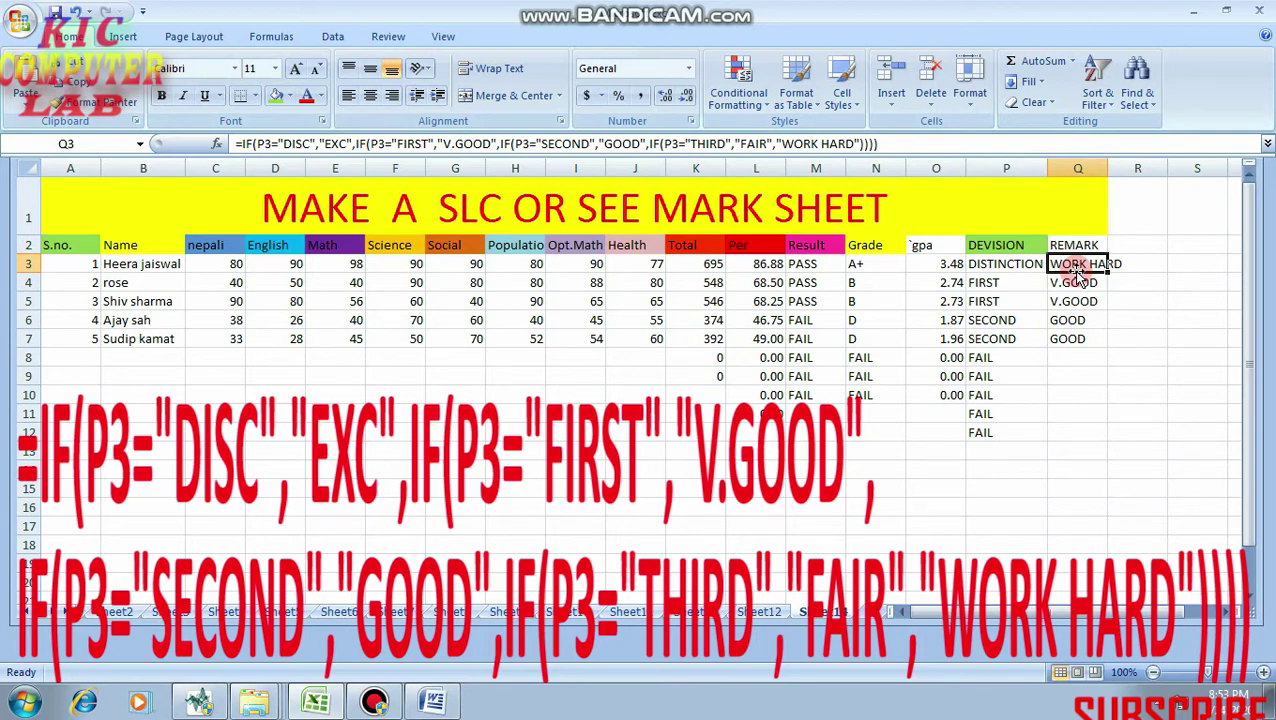
pyautogui.click(990, 264)
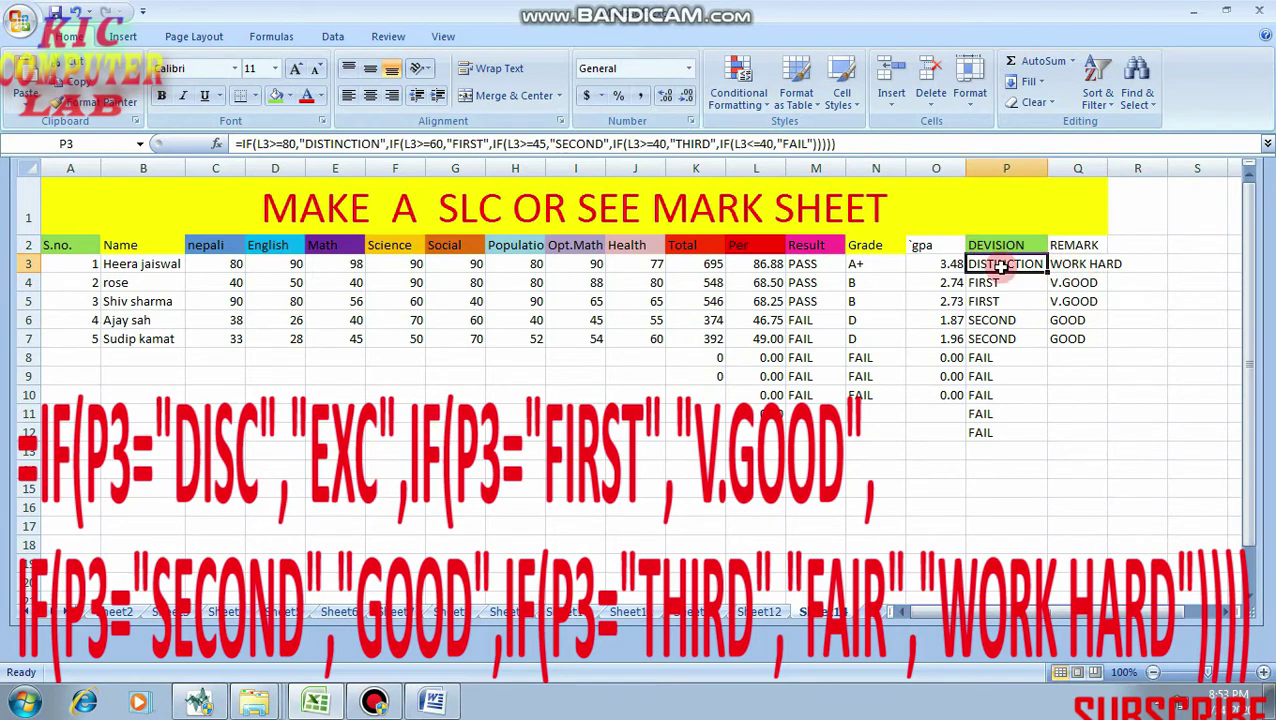
pyautogui.click(1063, 265)
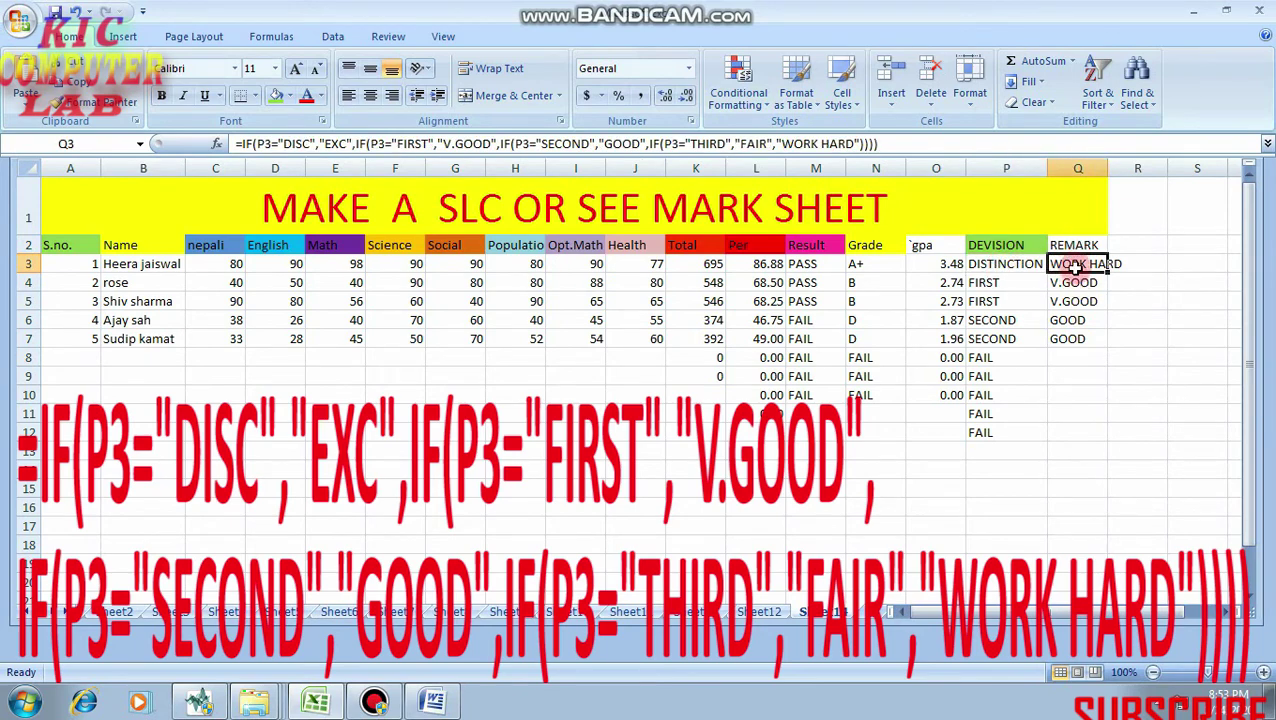
# Autofit the Remark column Q so WORK HARD fits
pyautogui.doubleClick(1105, 168)
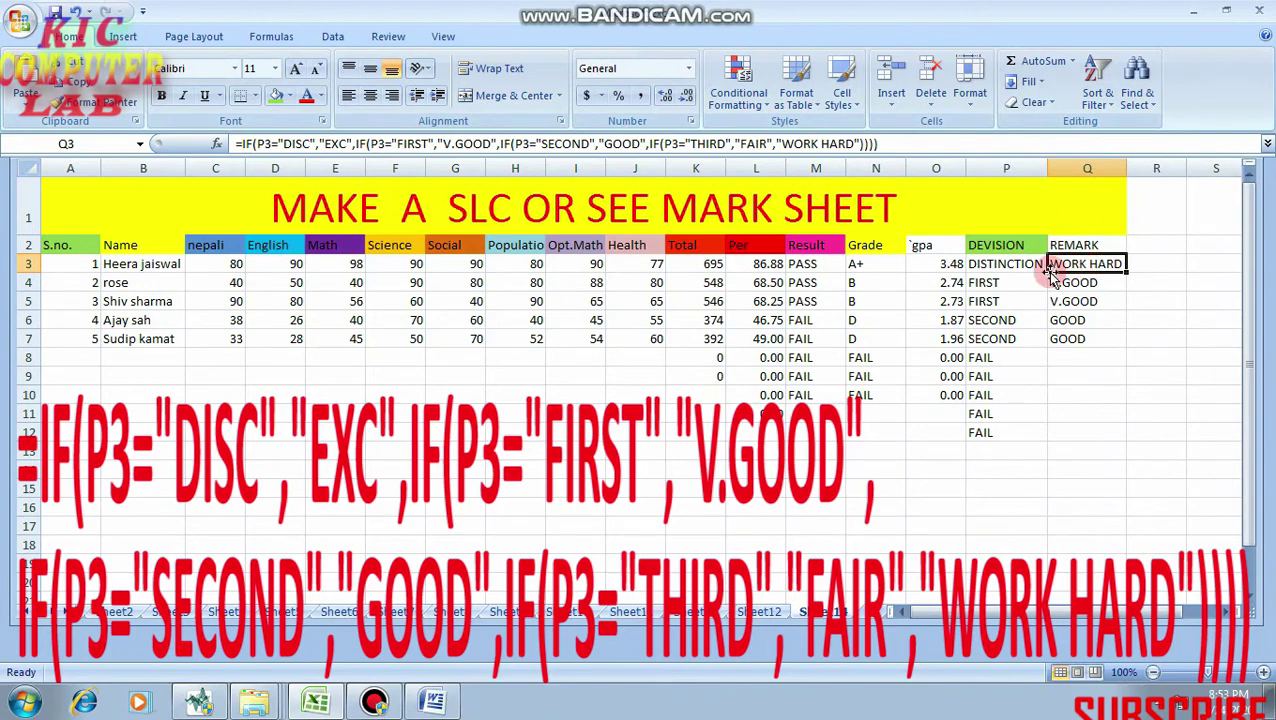
pyautogui.click(1075, 245)
pyautogui.click(1080, 262)
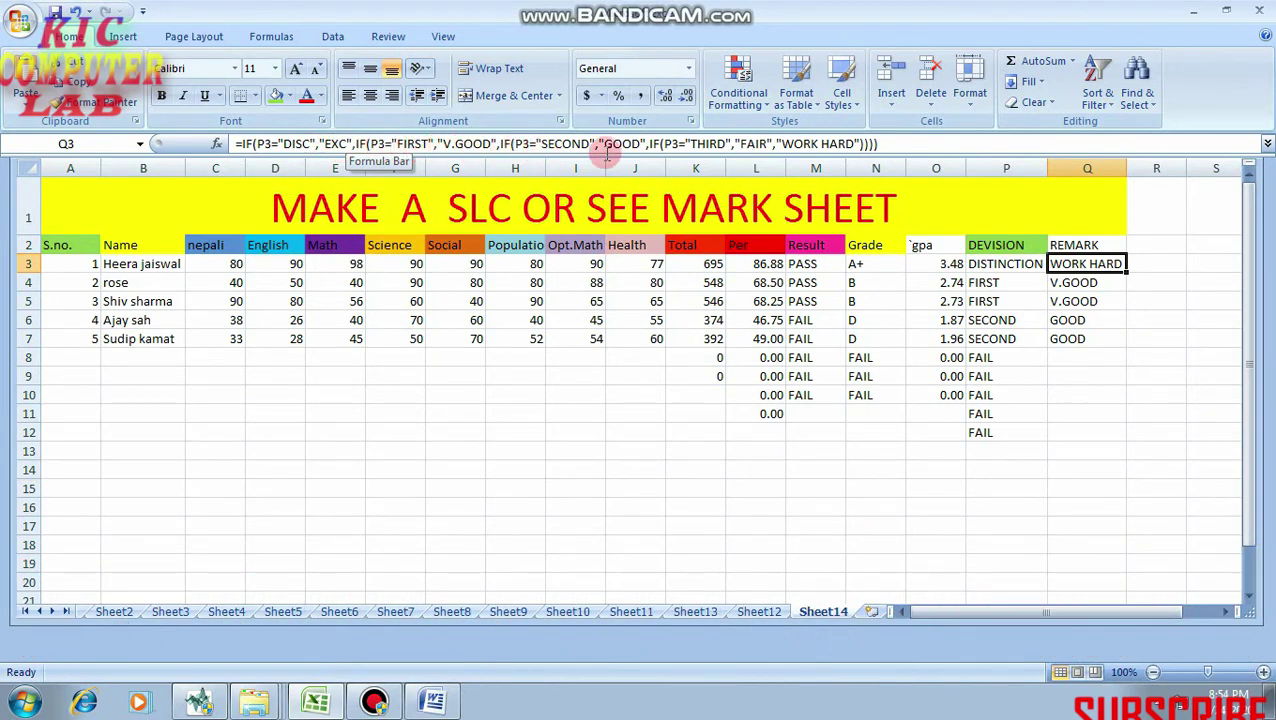
# Commit the REMARK formula in Q3 and fill it down to Q12, so empty rows read WORK HARD
pyautogui.click(963, 143)
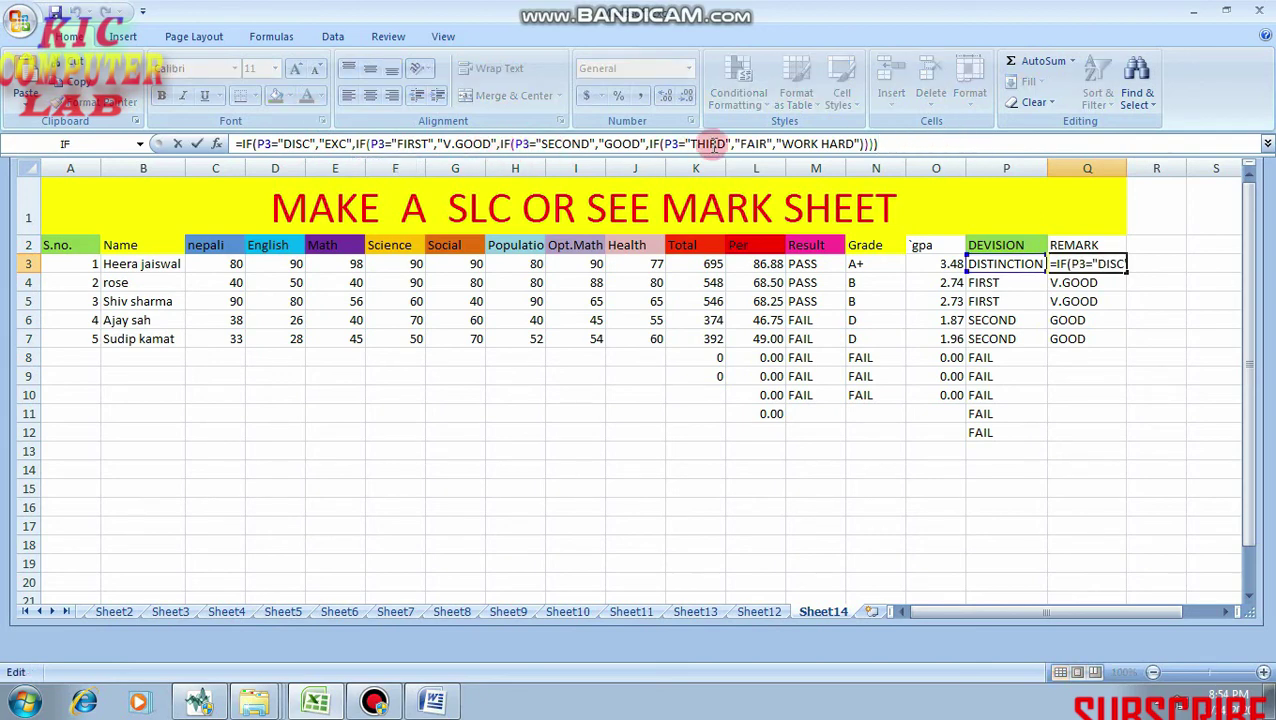
pyautogui.click(900, 143)
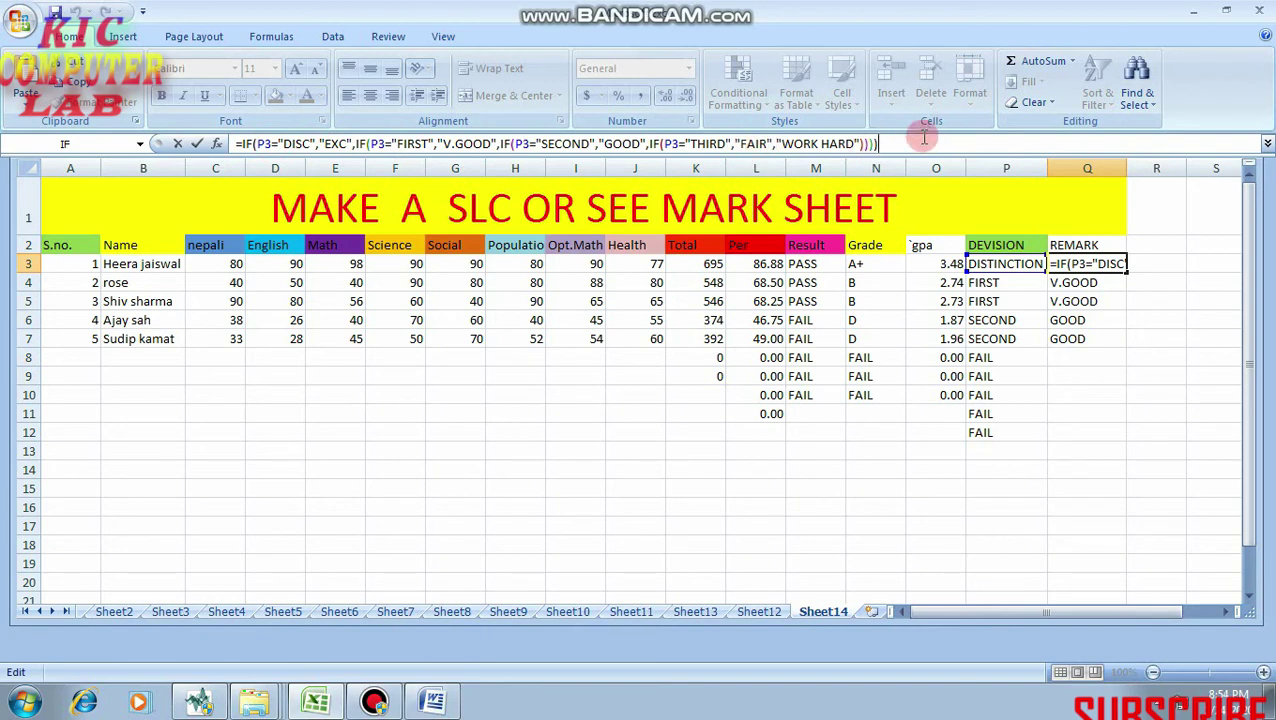
pyautogui.press('Return')
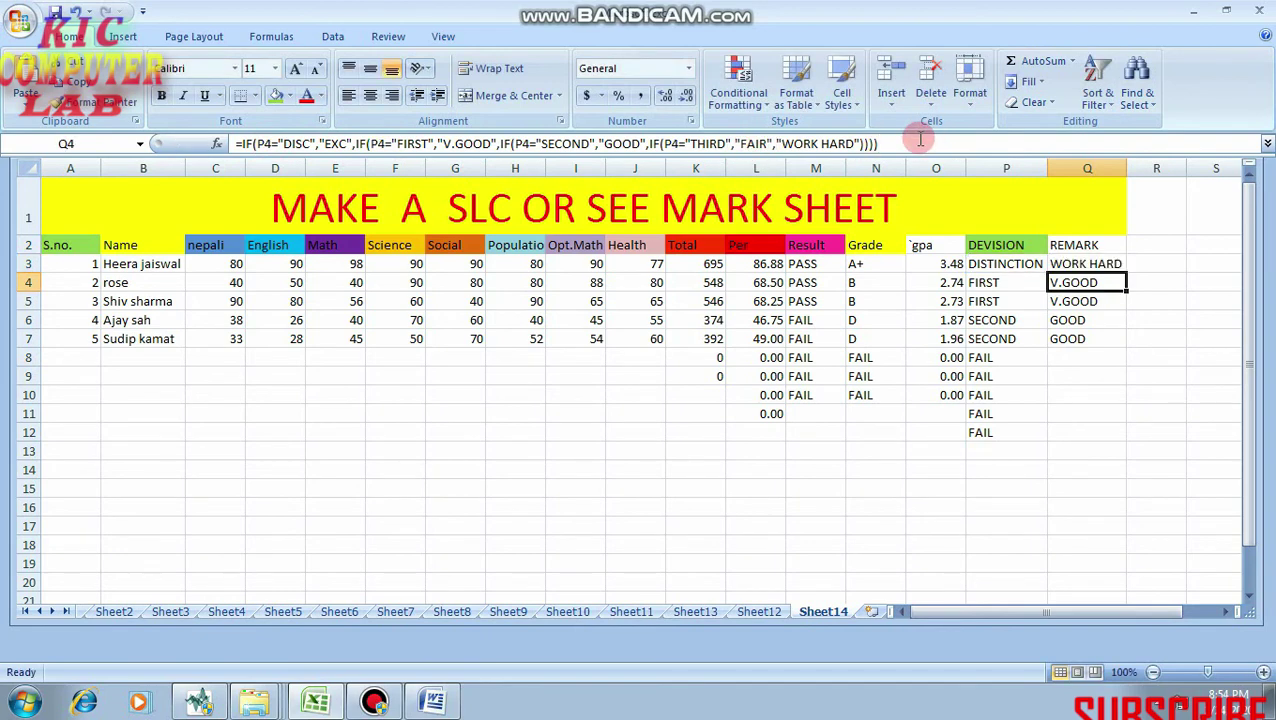
pyautogui.click(1094, 265)
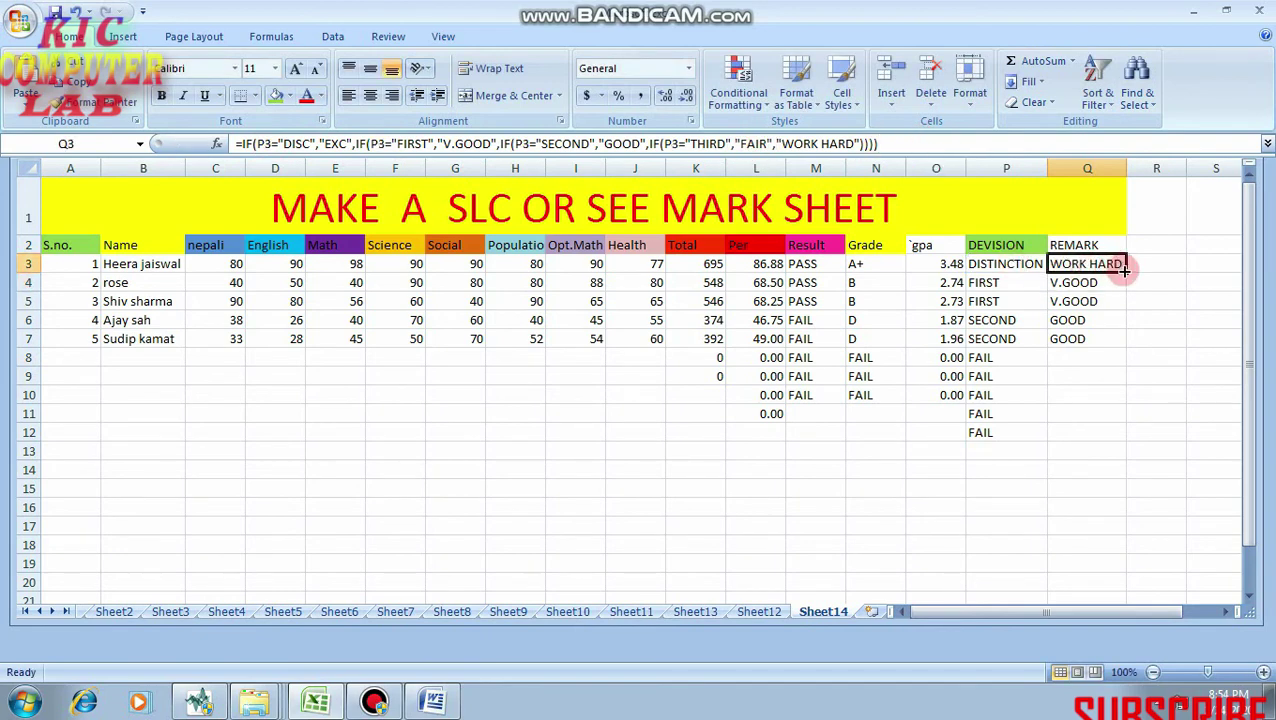
pyautogui.moveTo(1124, 268); pyautogui.dragTo(1140, 440)
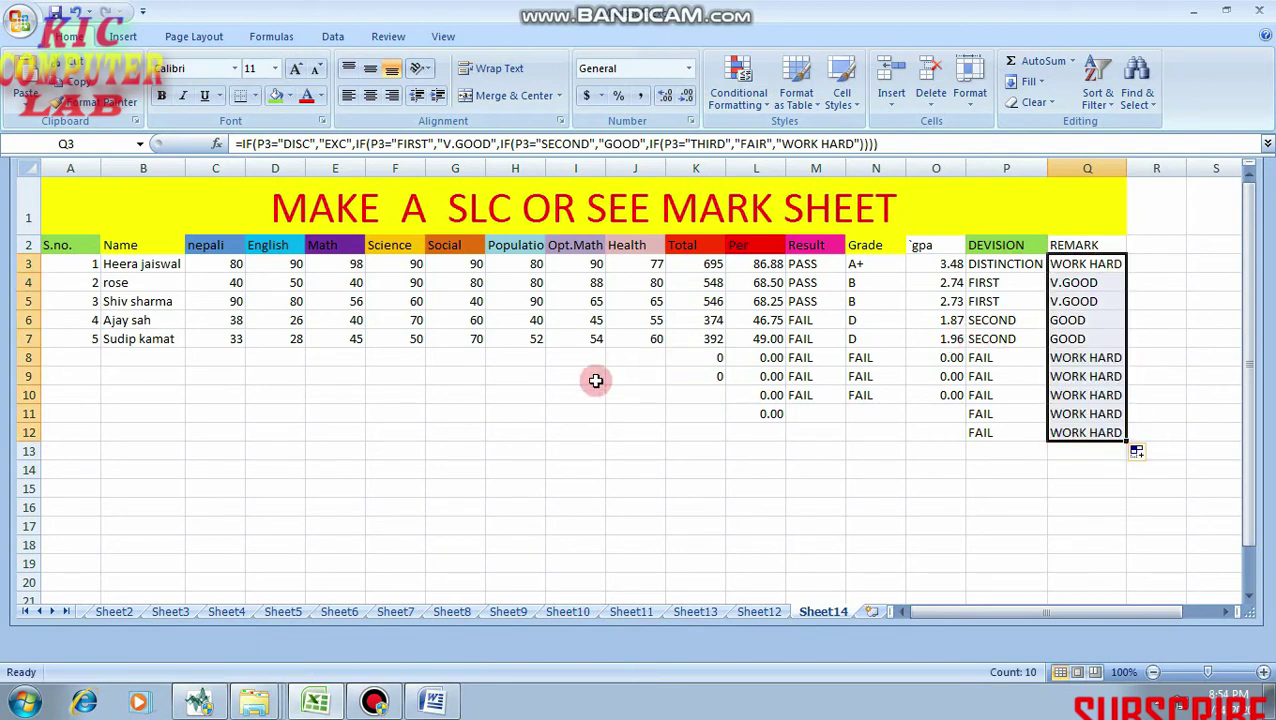
# Enter serial number 6 in A8 and the student's name in B8
pyautogui.click(90, 360)
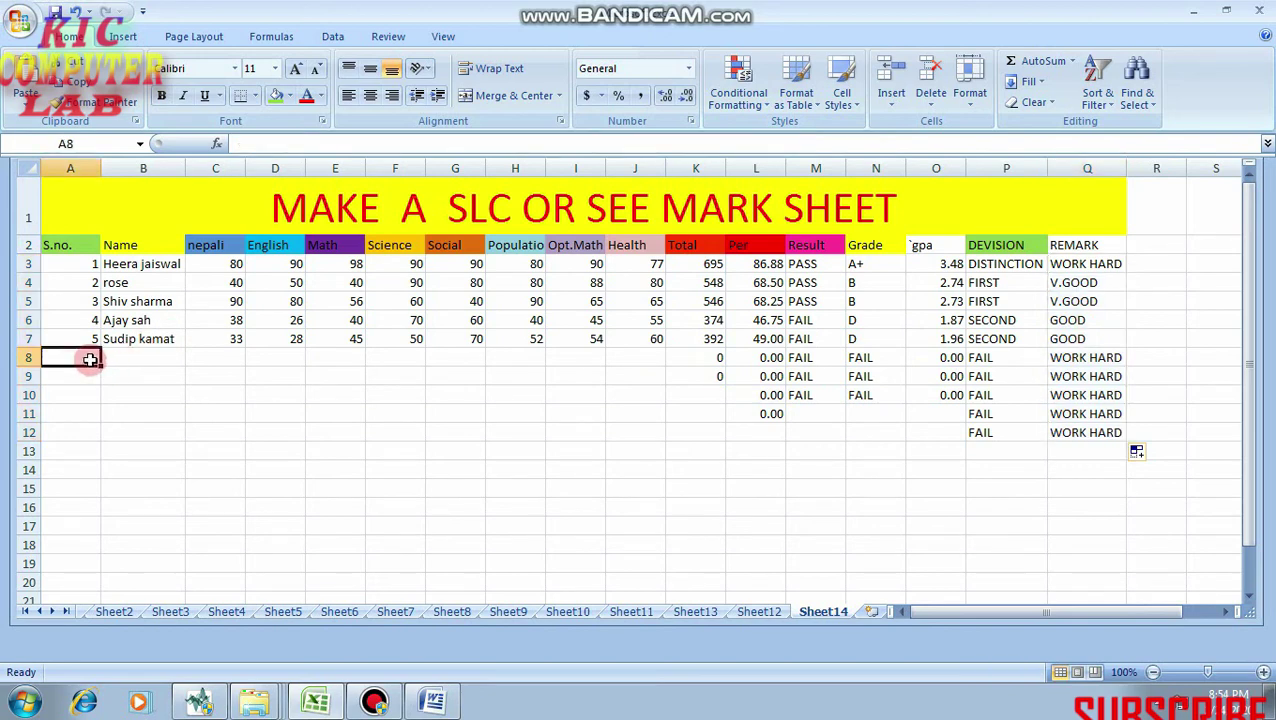
pyautogui.write('raje')
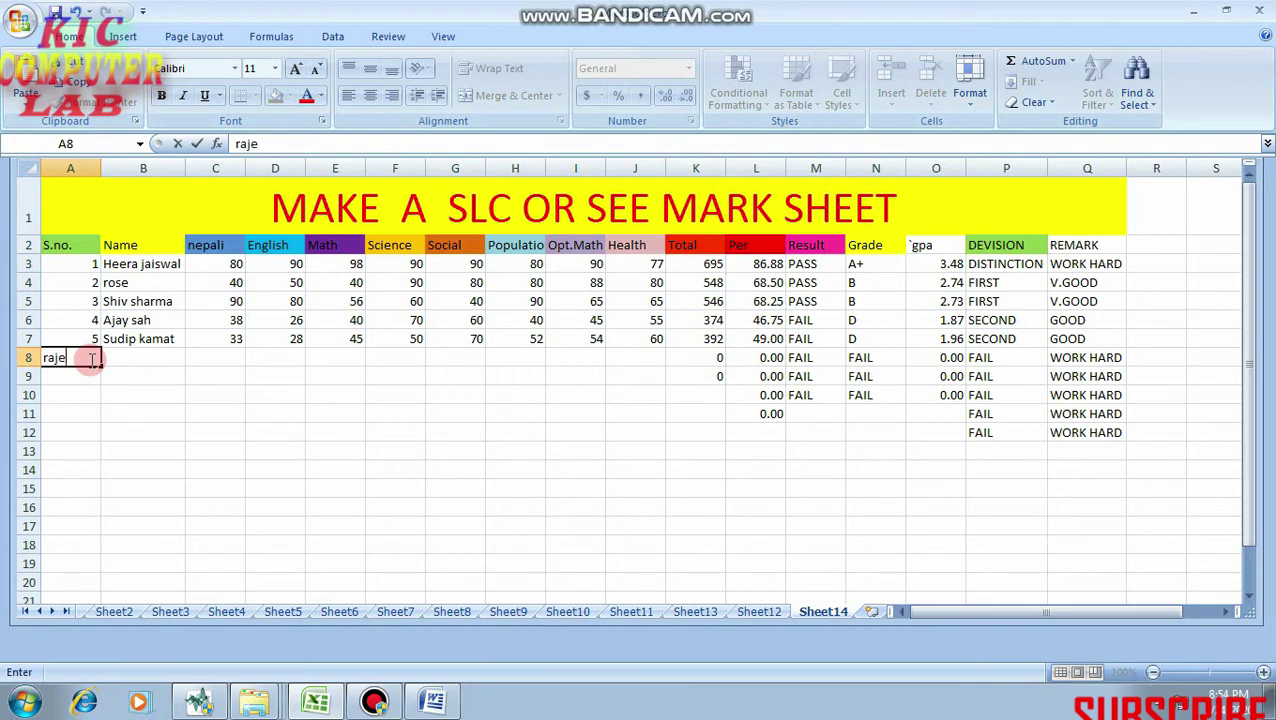
pyautogui.write('sh')
pyautogui.press('BackSpace')
pyautogui.press('BackSpace')
pyautogui.press('BackSpace')
pyautogui.press('BackSpace')
pyautogui.press('BackSpace')
pyautogui.press('BackSpace')
pyautogui.write('6')
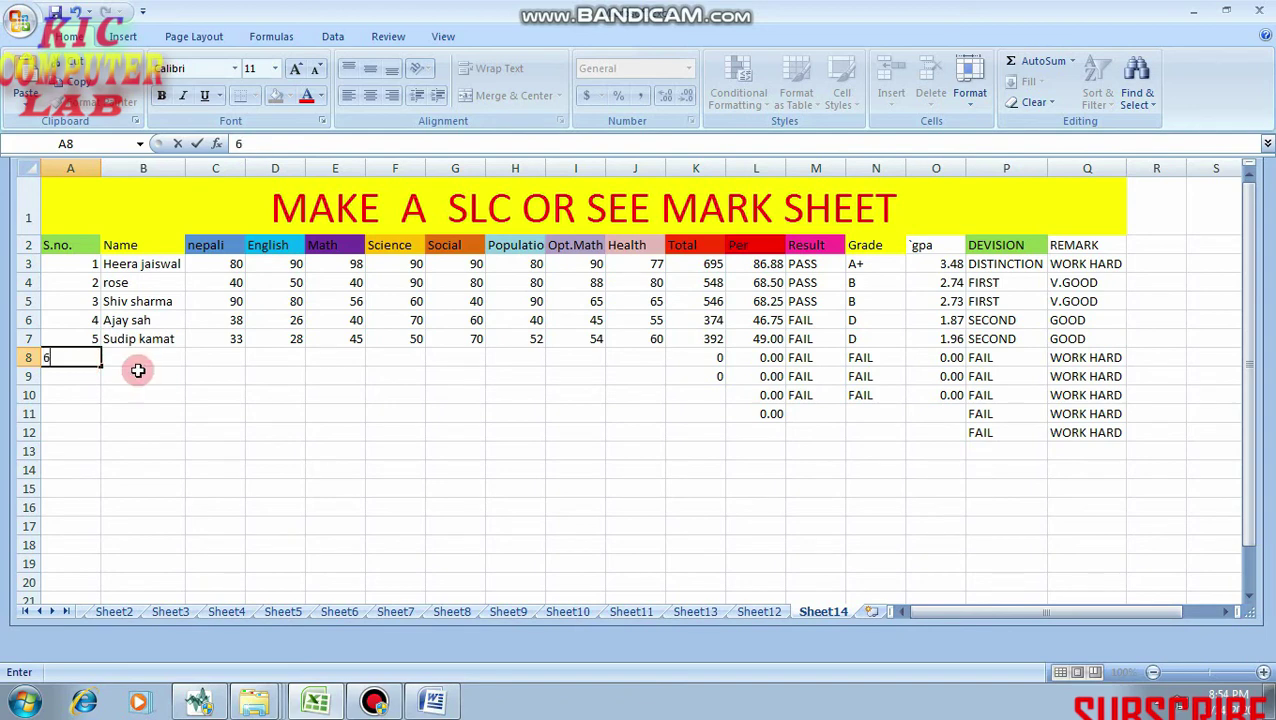
pyautogui.click(133, 356)
pyautogui.write('ra')
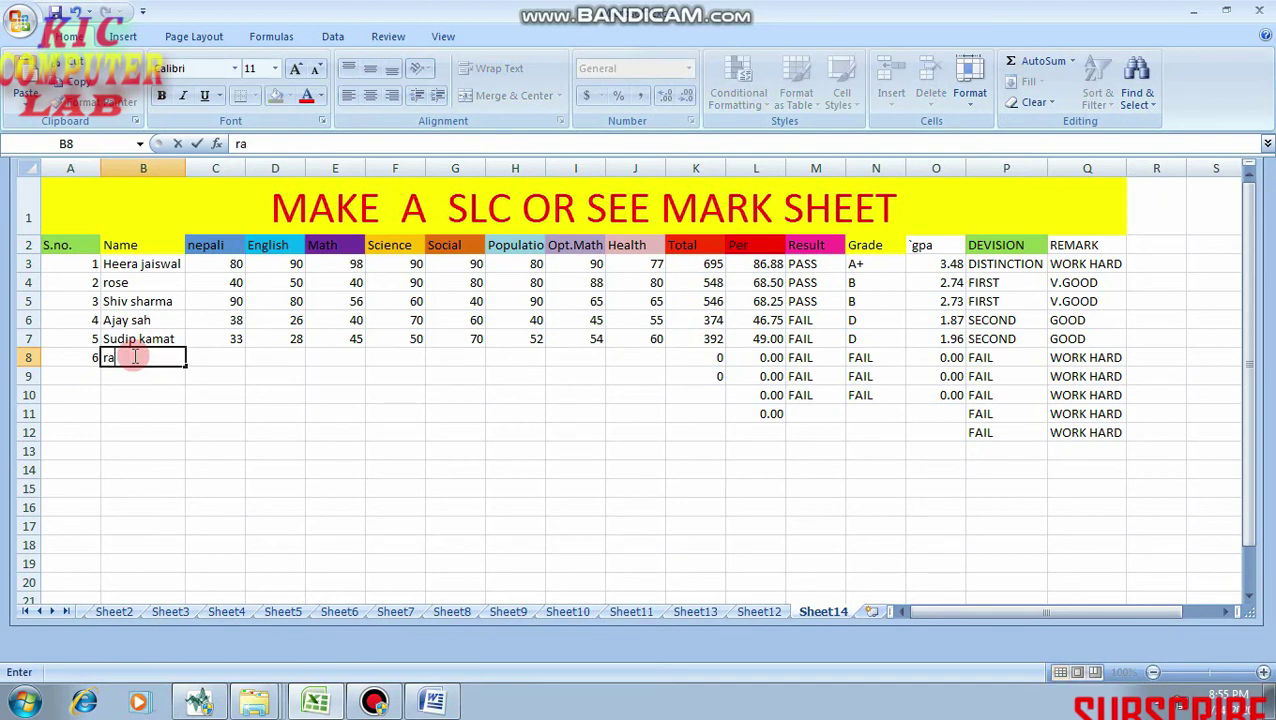
pyautogui.write('jes')
pyautogui.write('h')
pyautogui.click(211, 356)
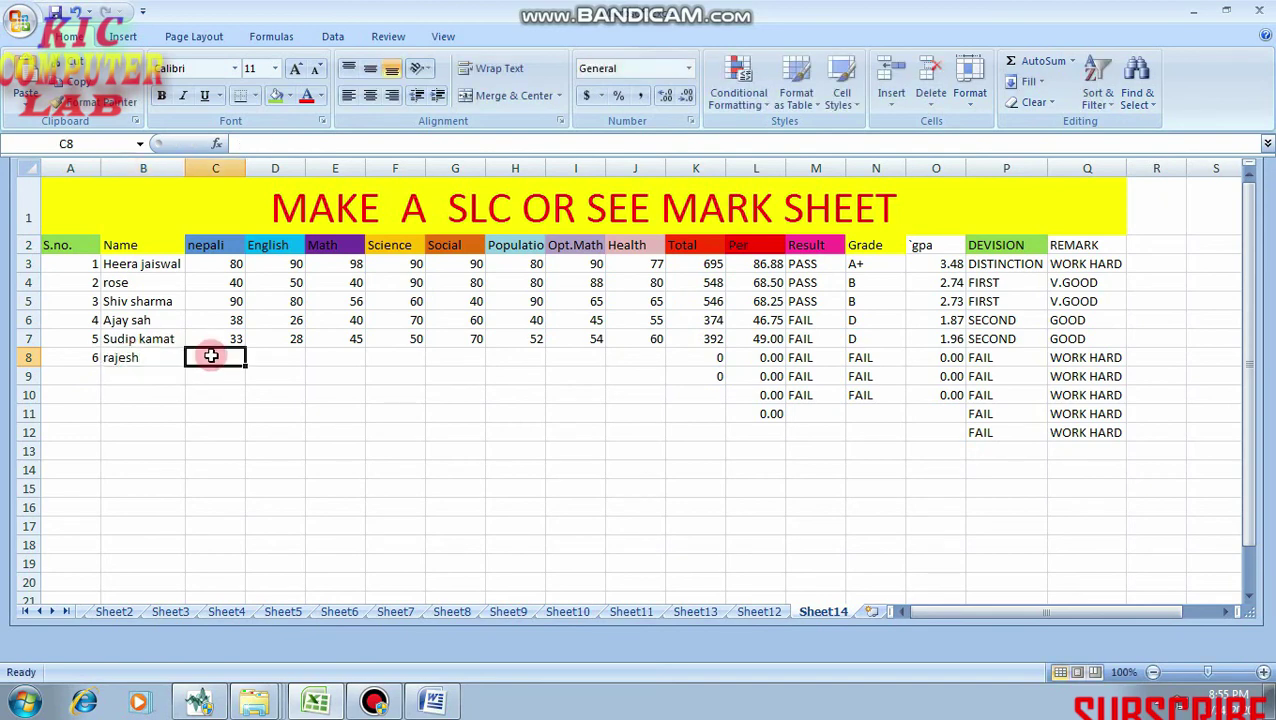
# Enter Nepali 70, English 70, Math 80 and Science 40 for student 6
pyautogui.write('70')
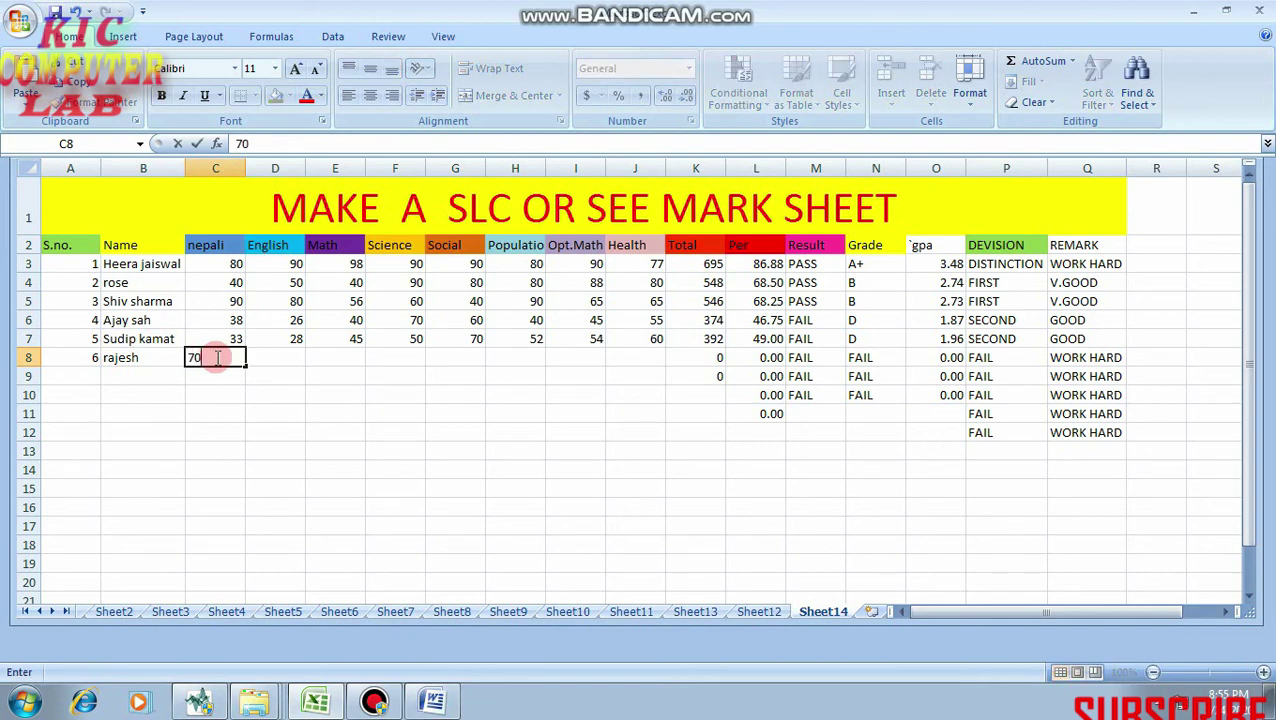
pyautogui.press('Tab')
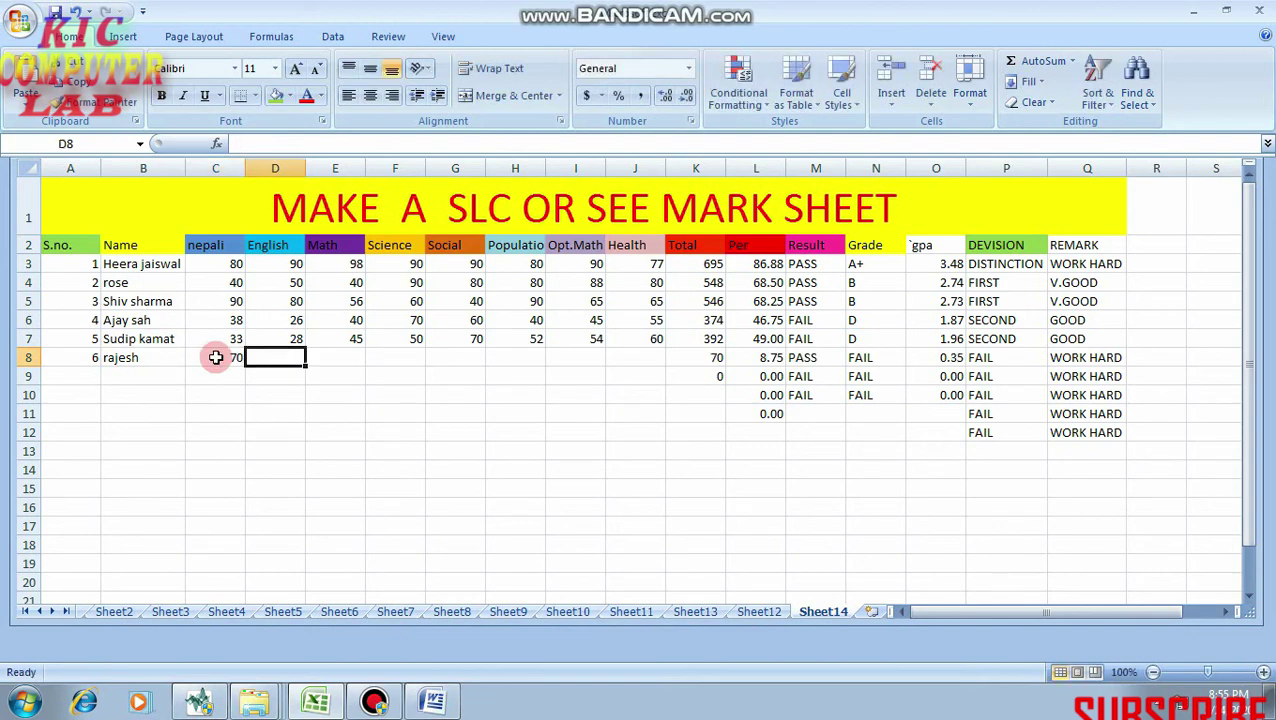
pyautogui.write('70')
pyautogui.press('Tab')
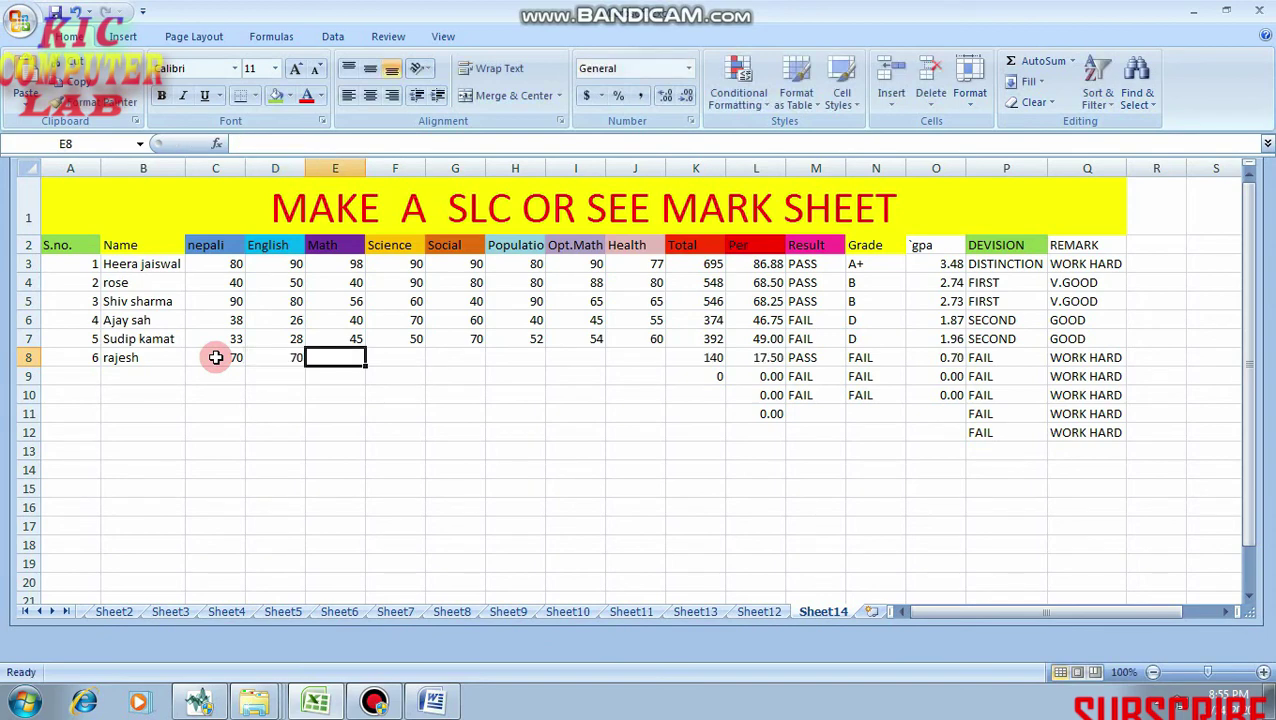
pyautogui.write('80')
pyautogui.press('Tab')
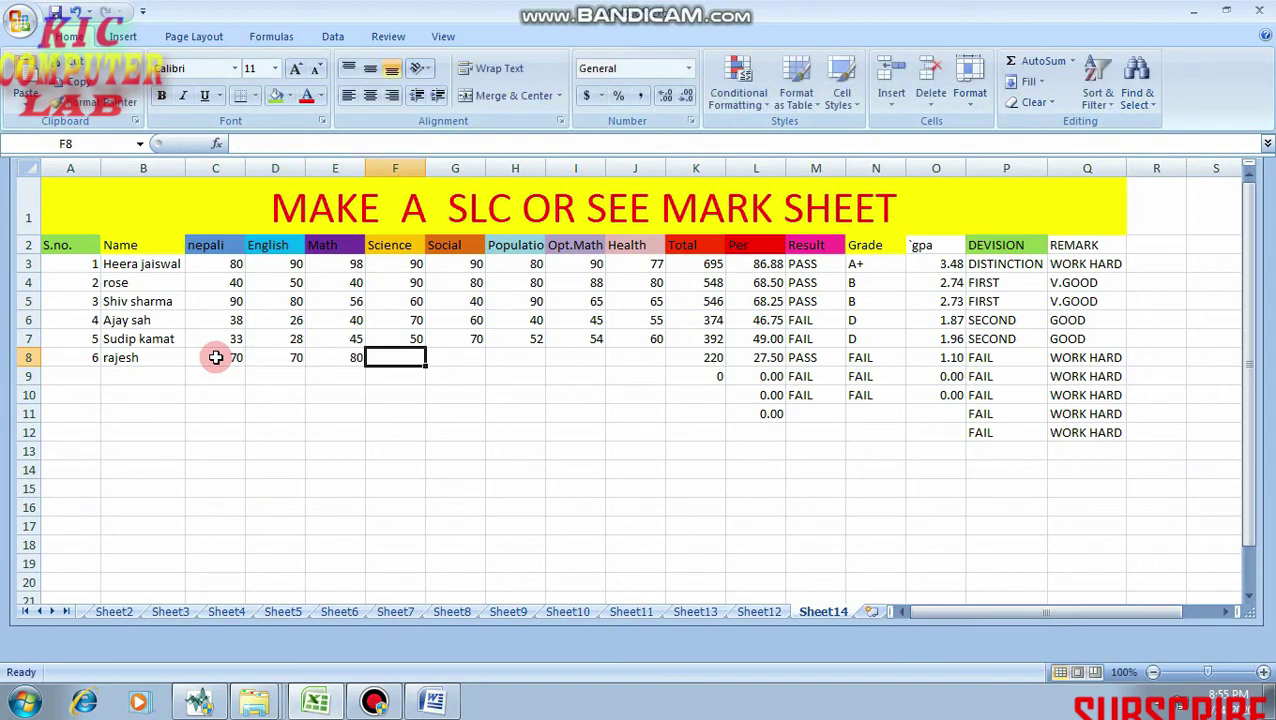
pyautogui.write('40')
pyautogui.press('Tab')
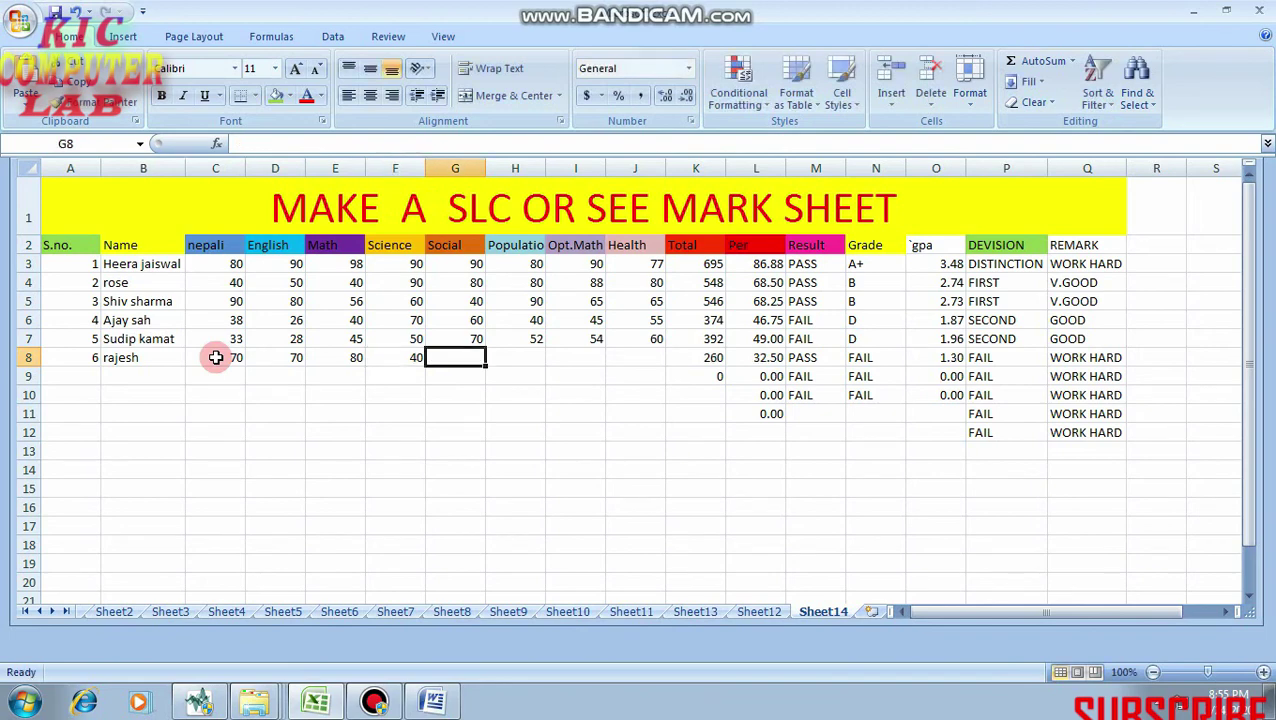
# Enter Social 60, Population 39, Opt.Math 70 and Health 50 for student 6
pyautogui.write('6')
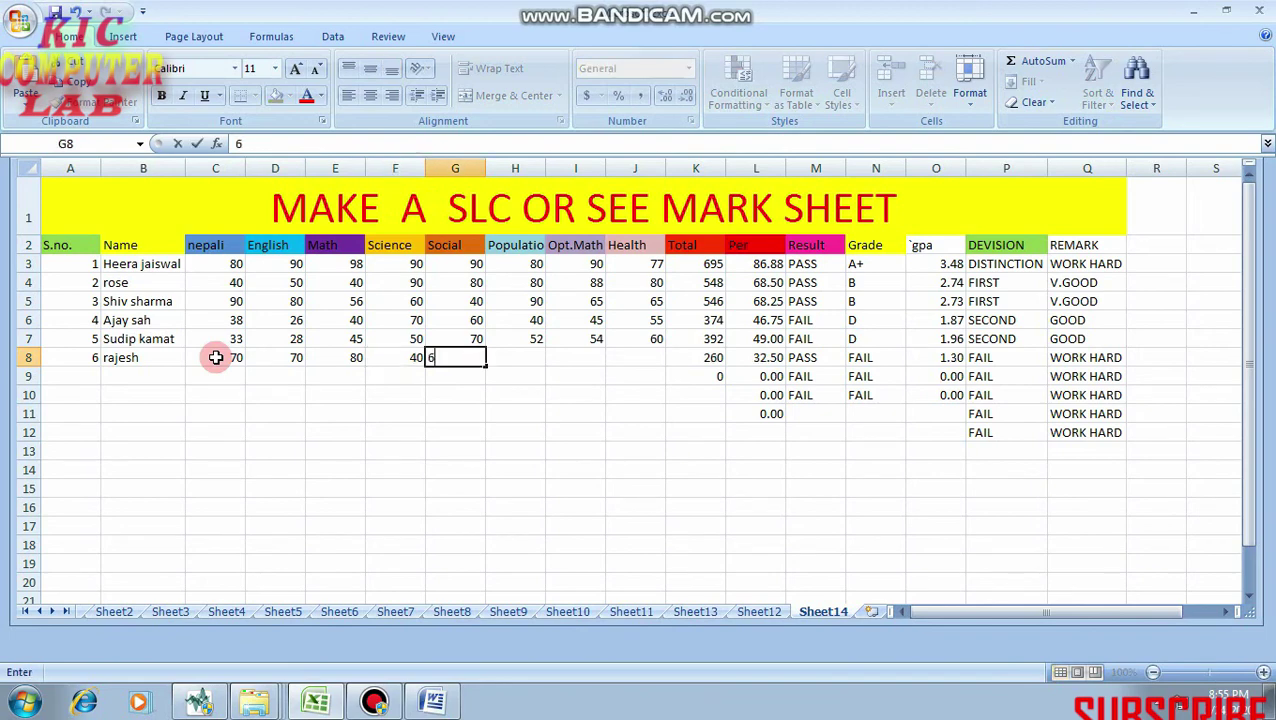
pyautogui.write('0')
pyautogui.press('Tab')
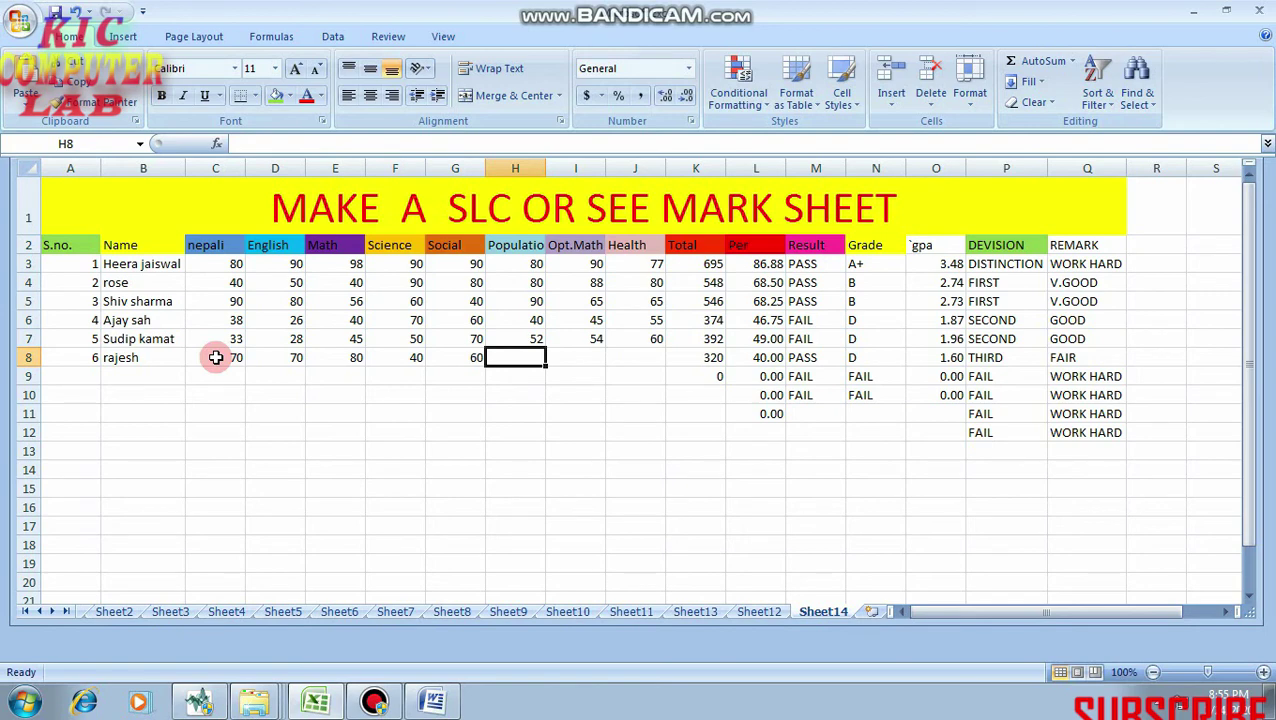
pyautogui.write('39')
pyautogui.press('Tab')
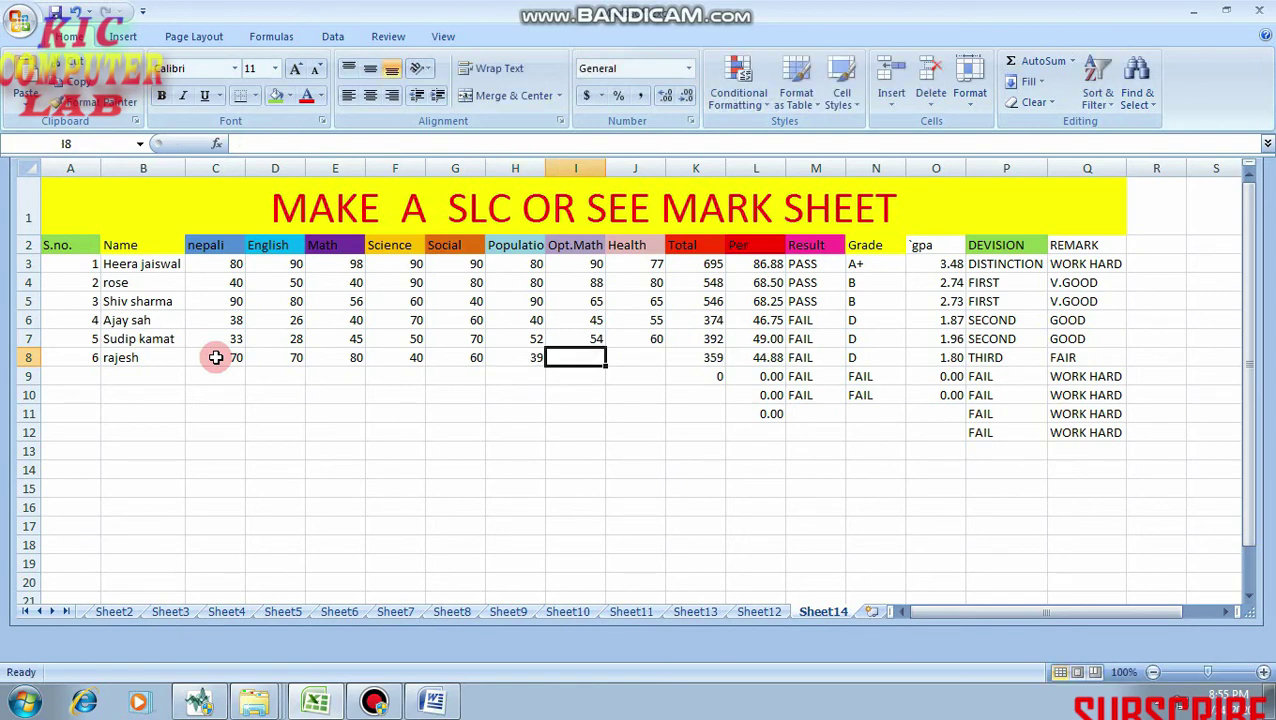
pyautogui.write('70')
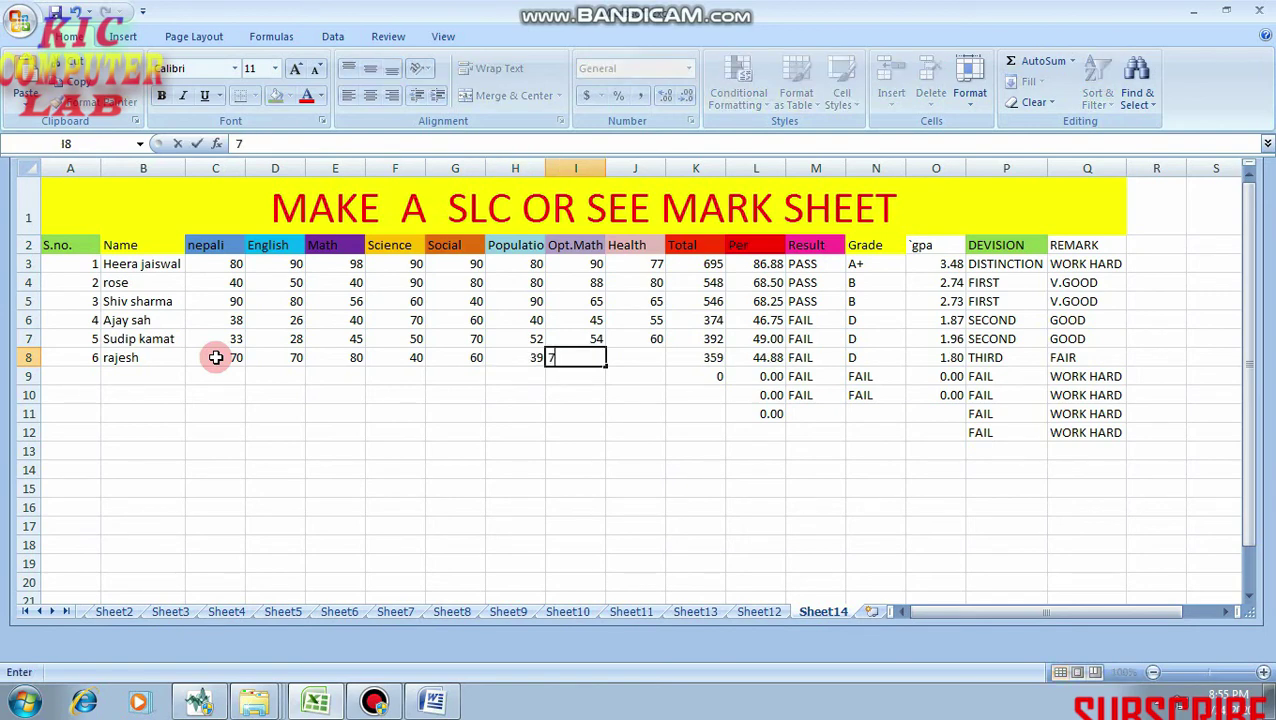
pyautogui.press('Tab')
pyautogui.write('5')
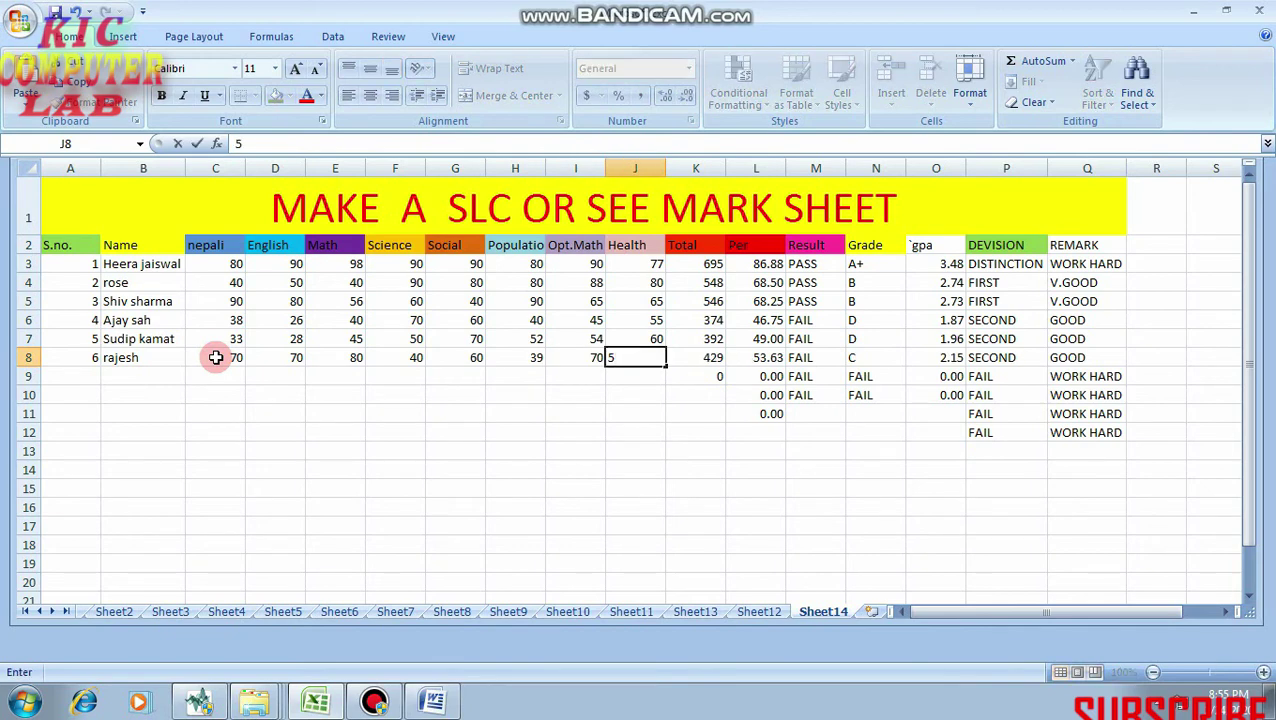
pyautogui.write('0')
pyautogui.press('Tab')
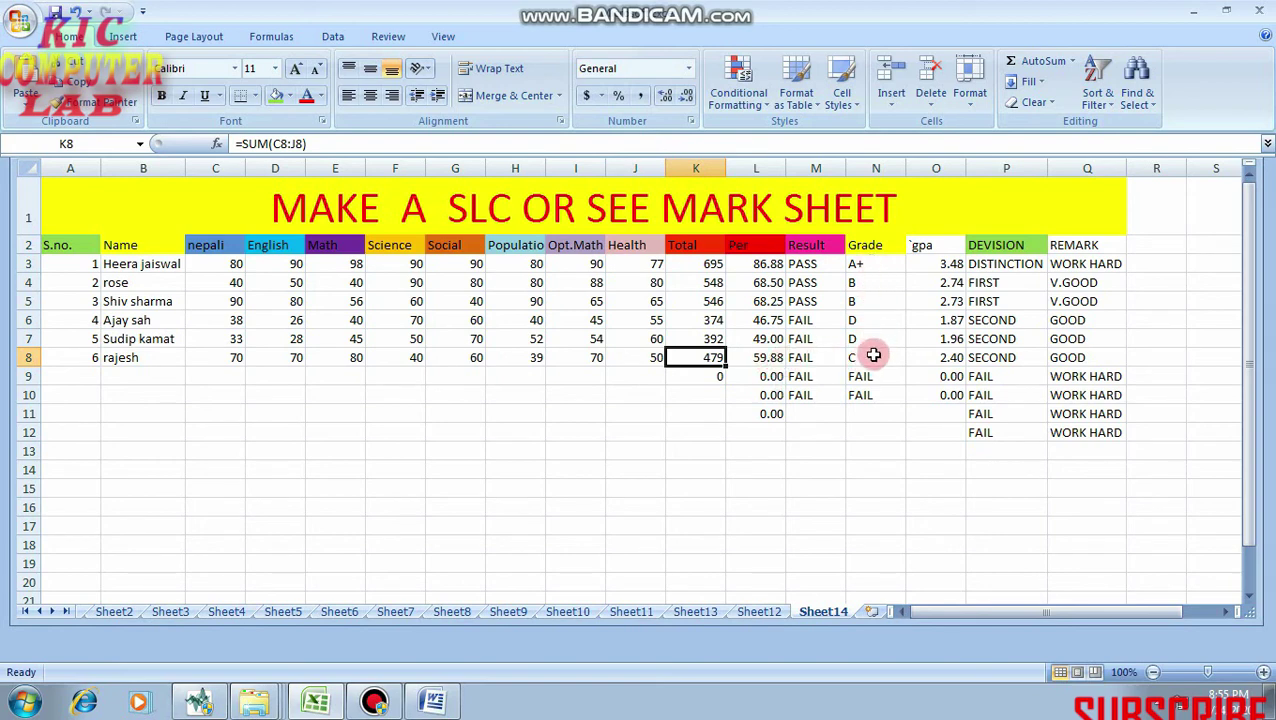
# Inspect row 8's Grade, GPA, Division, Remark and Total formulas
pyautogui.click(873, 355)
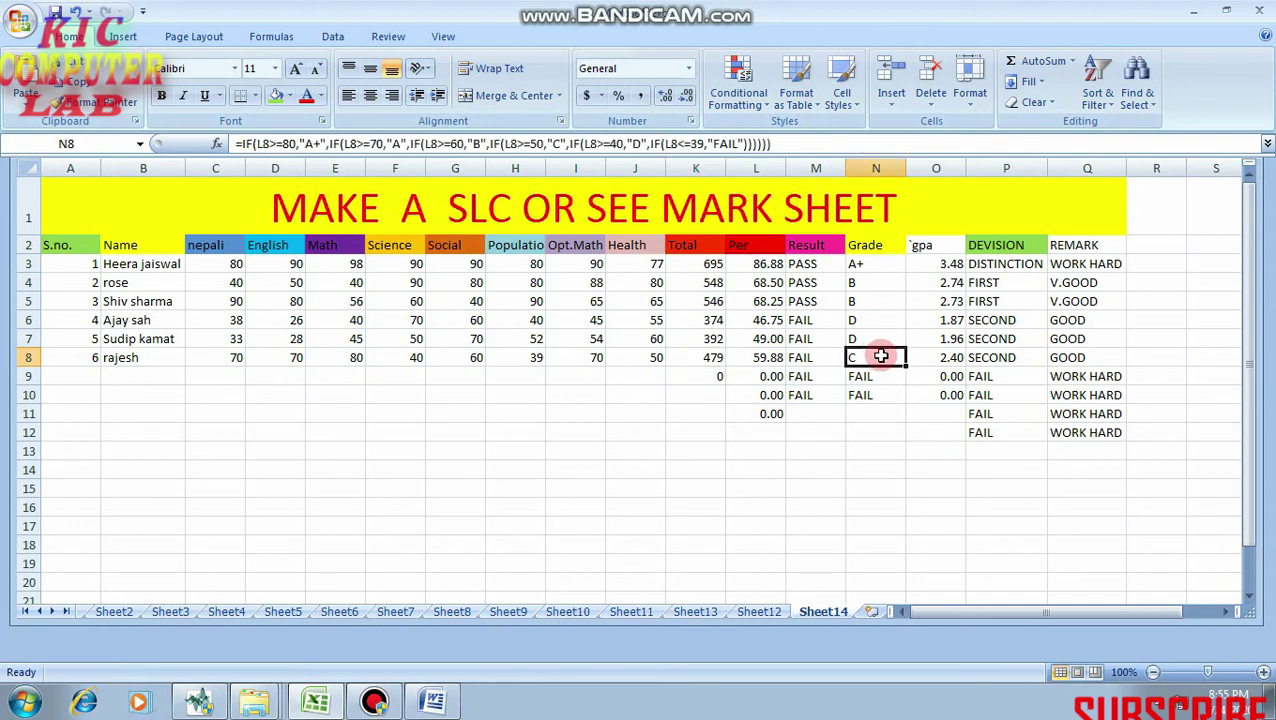
pyautogui.click(930, 357)
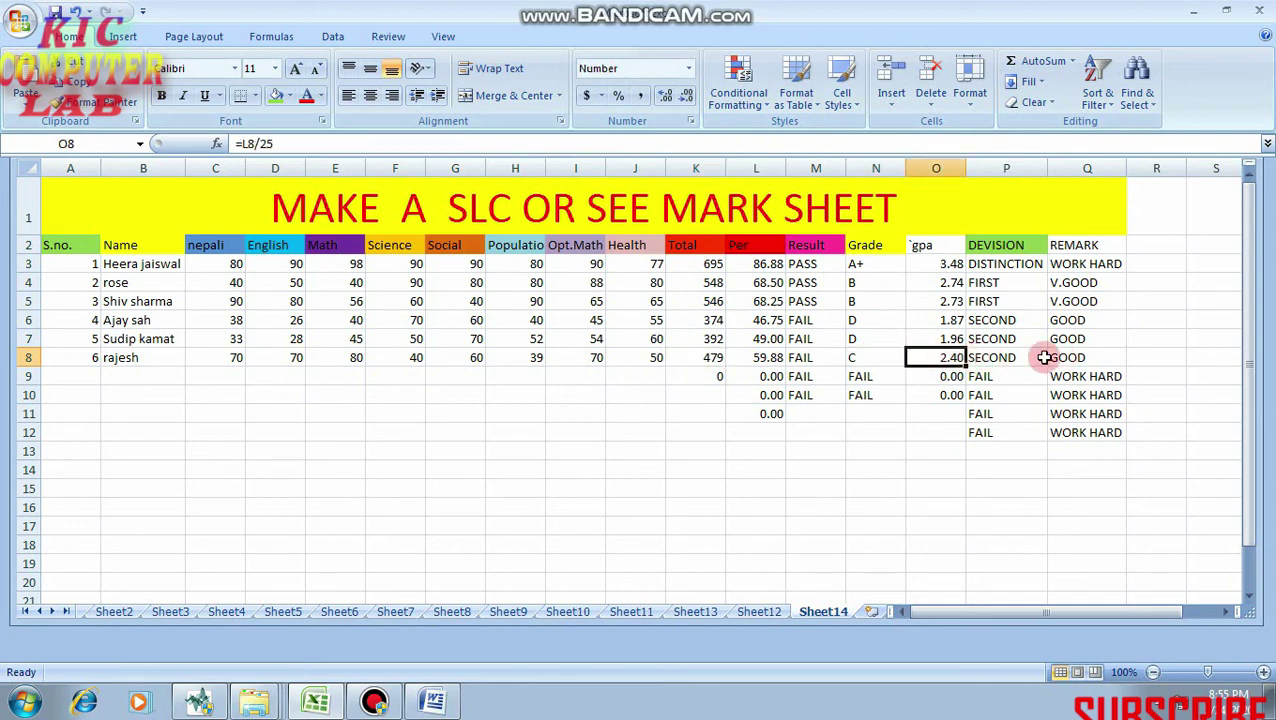
pyautogui.click(997, 357)
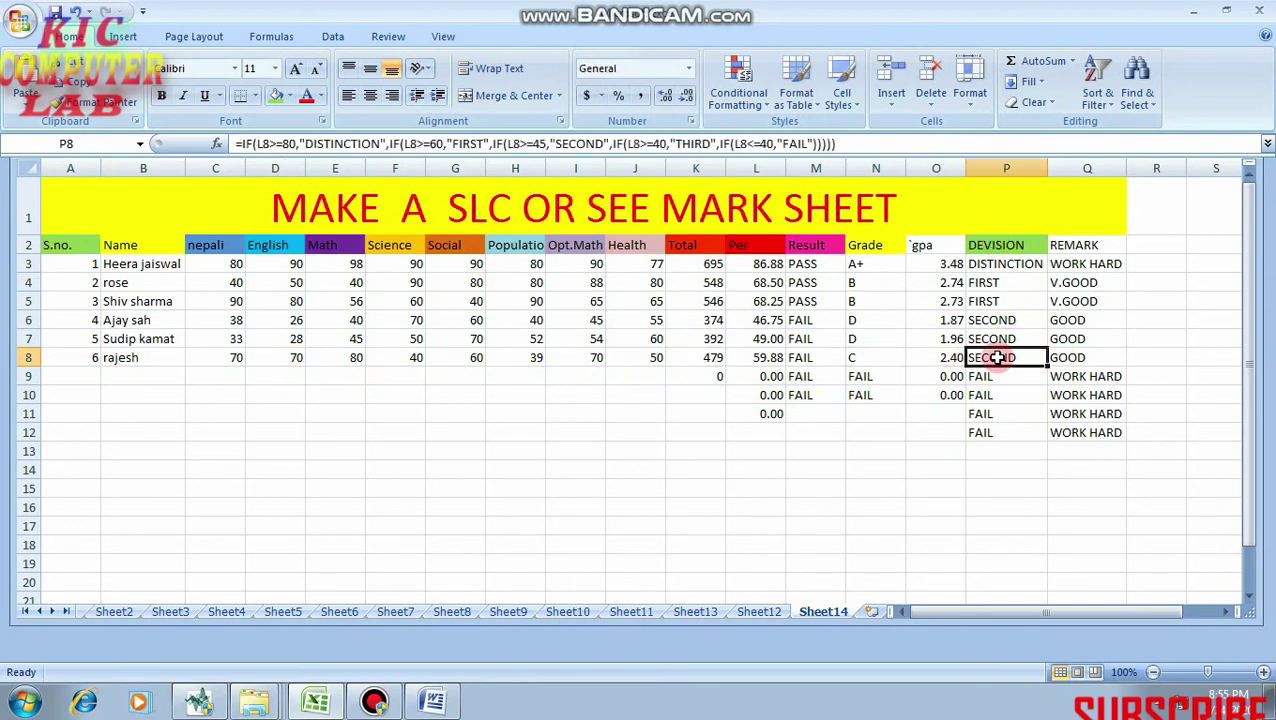
pyautogui.click(1100, 358)
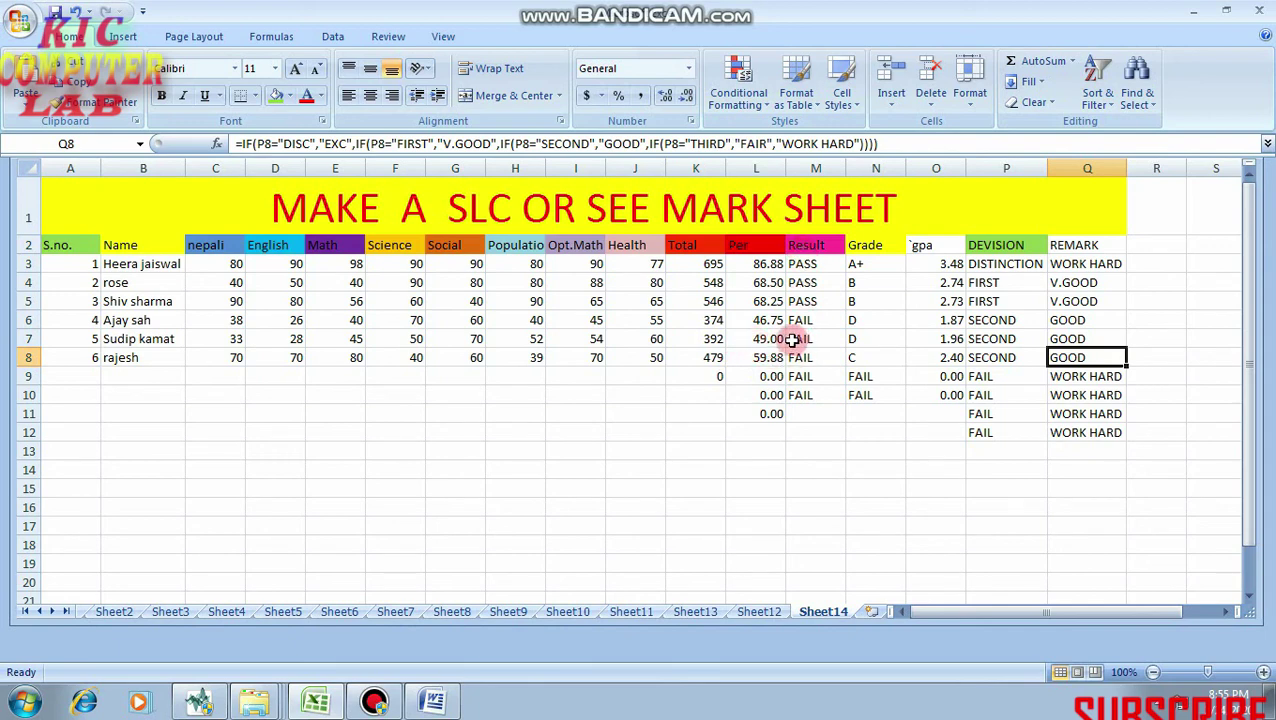
pyautogui.click(695, 357)
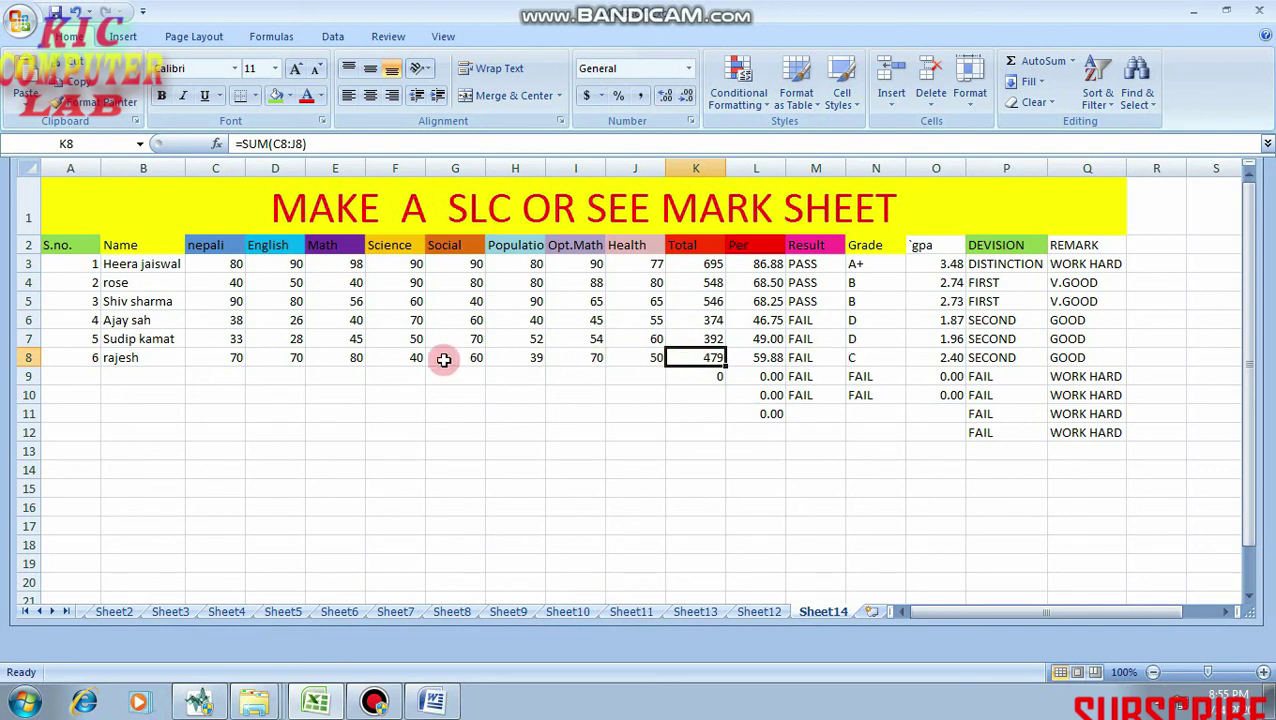
# Change the Population mark in H8 from 39 to 45 and recheck the results
pyautogui.click(528, 361)
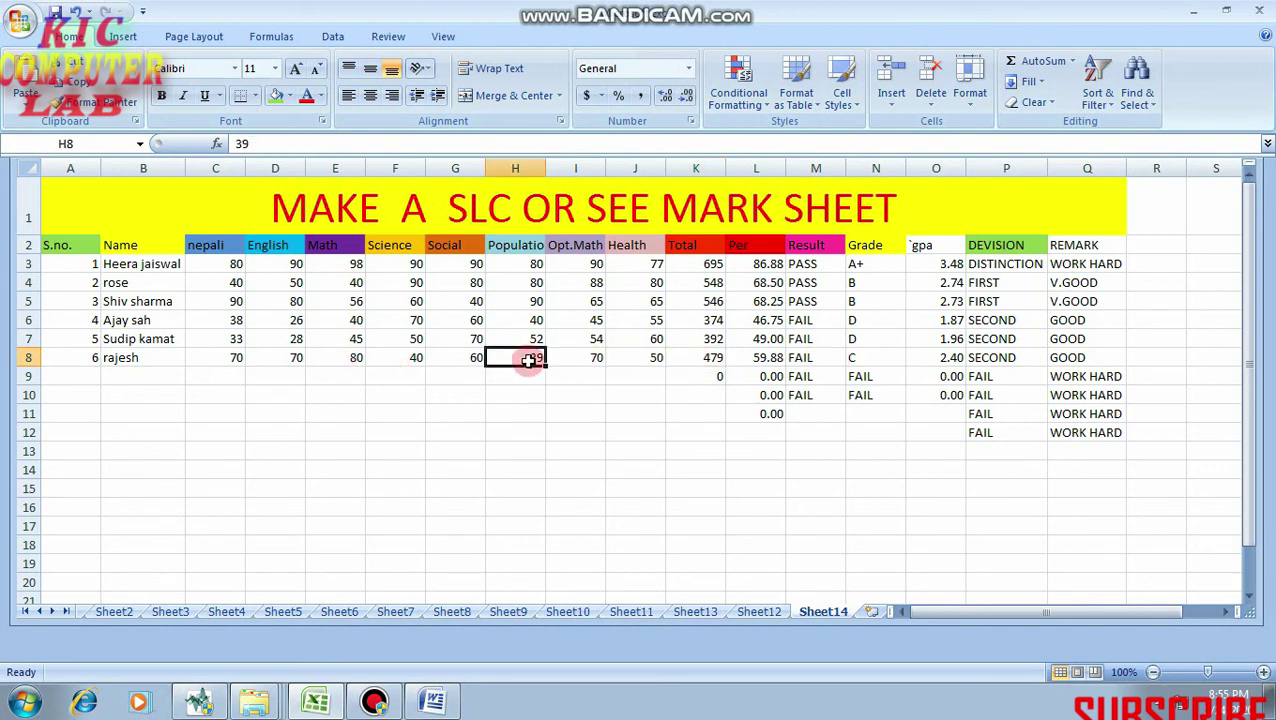
pyautogui.write('4')
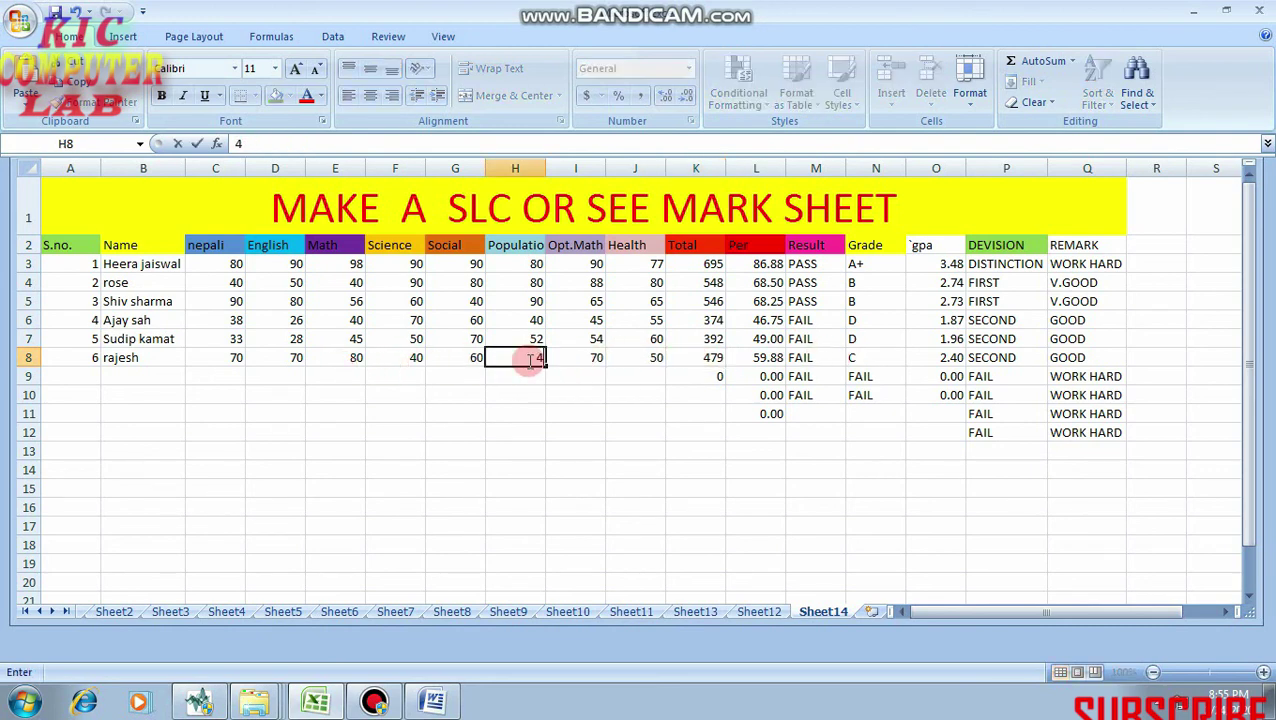
pyautogui.write('5')
pyautogui.click(868, 359)
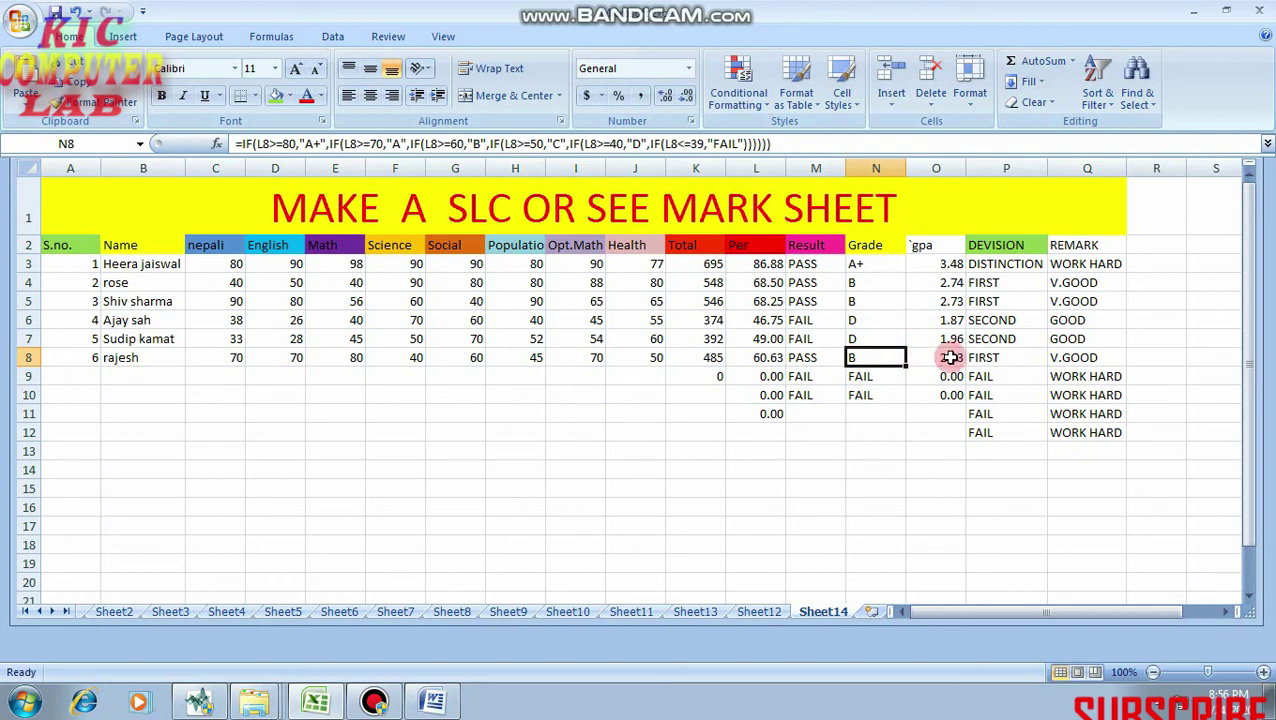
pyautogui.click(1100, 438)
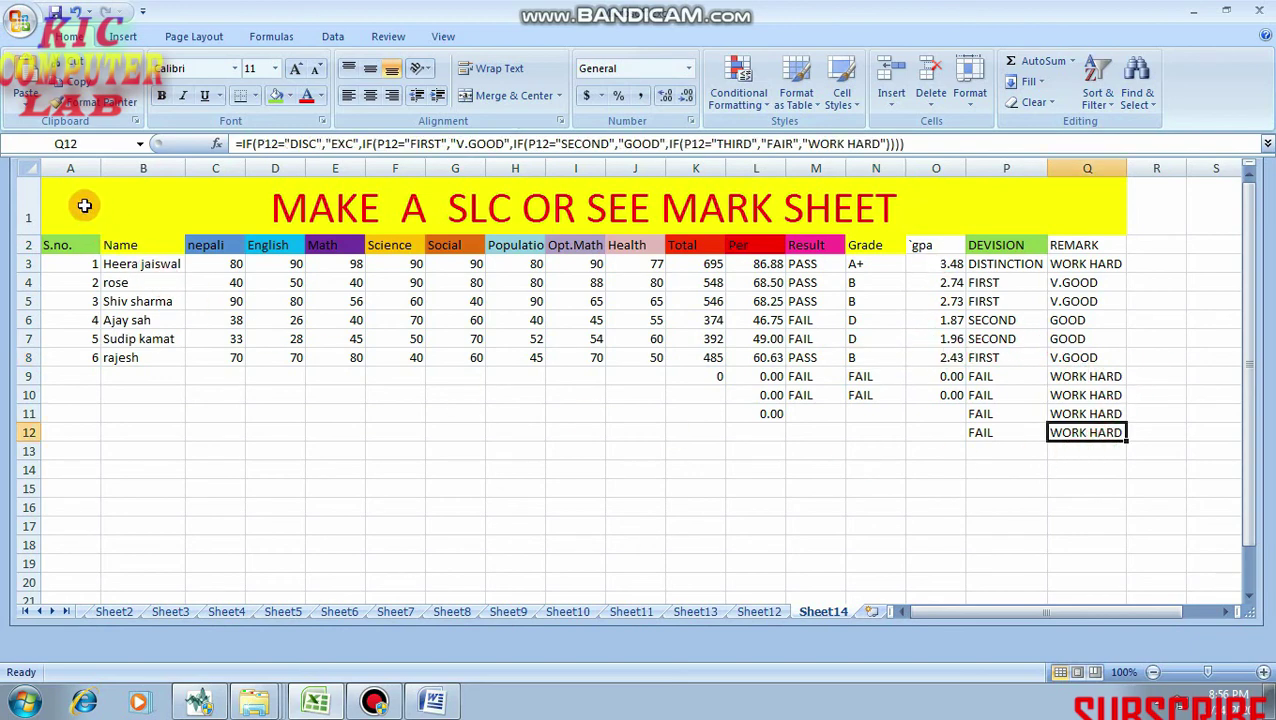